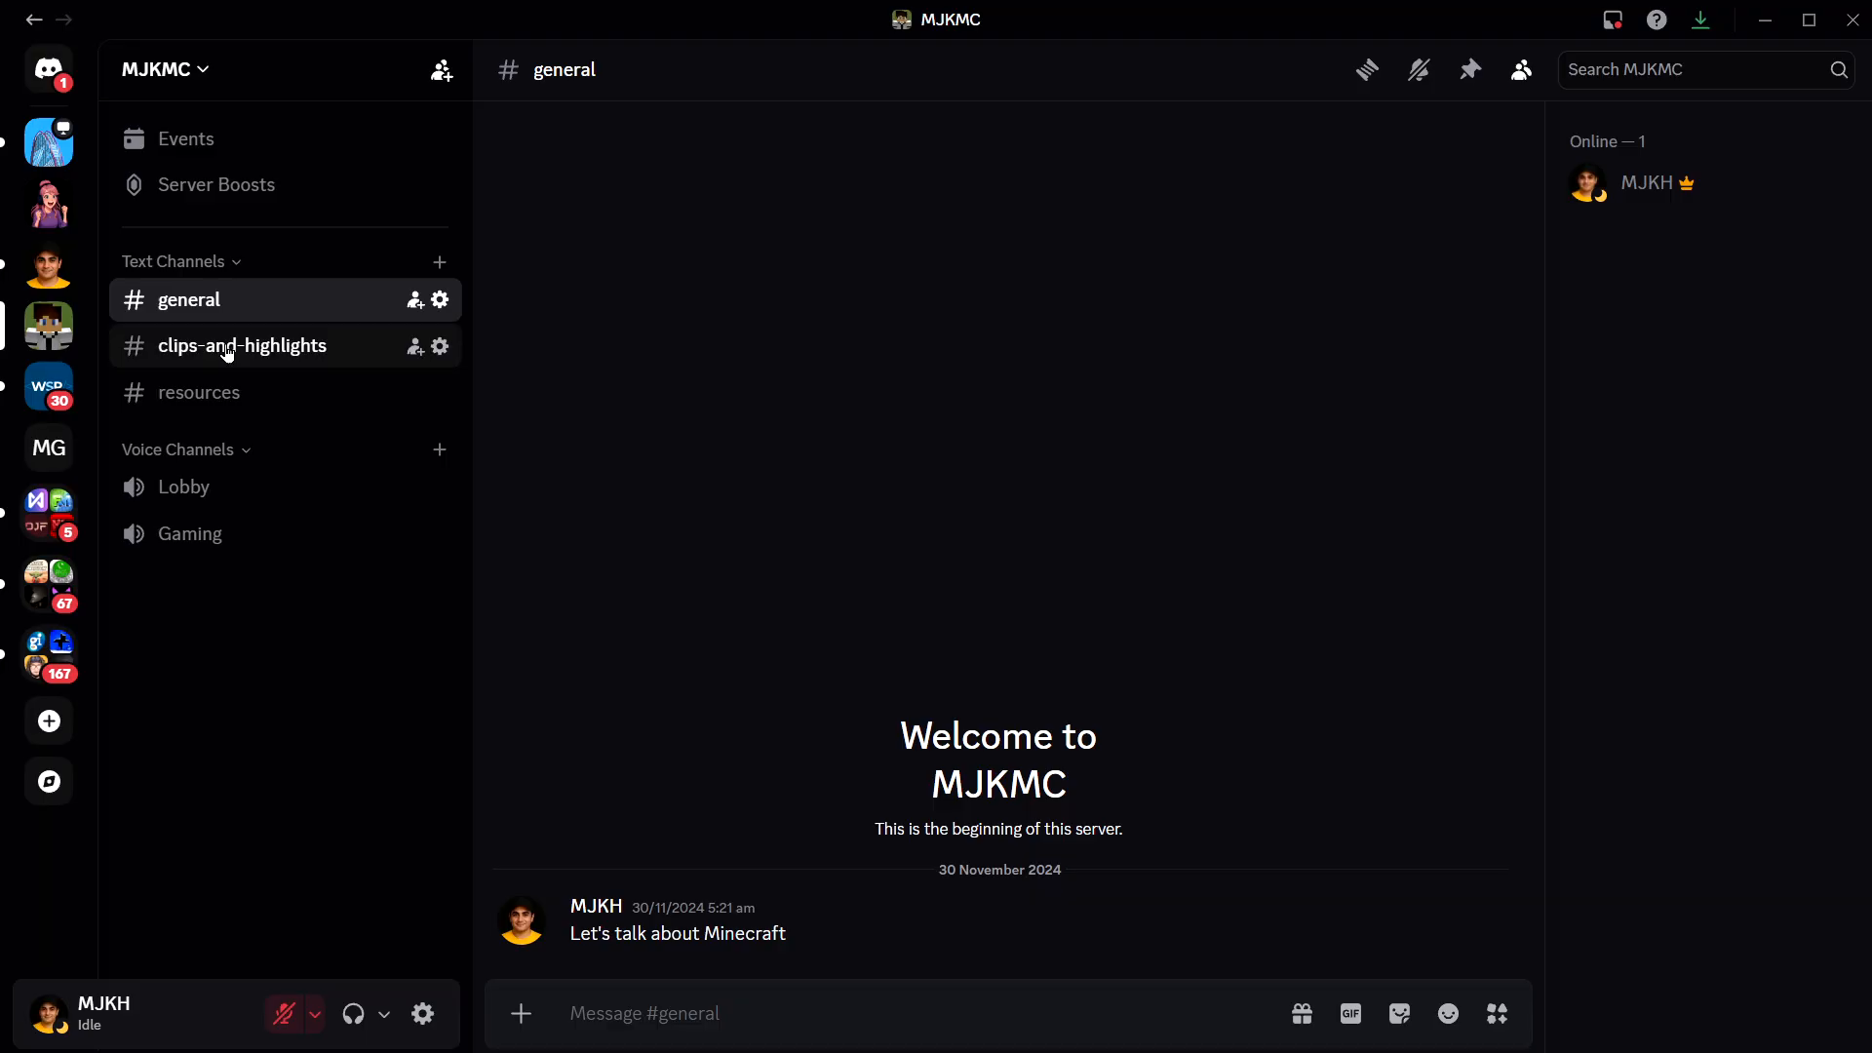
- Create a new category named "support" in the MJKMC server
{"action": "left_click", "coordinate": [203, 64]}
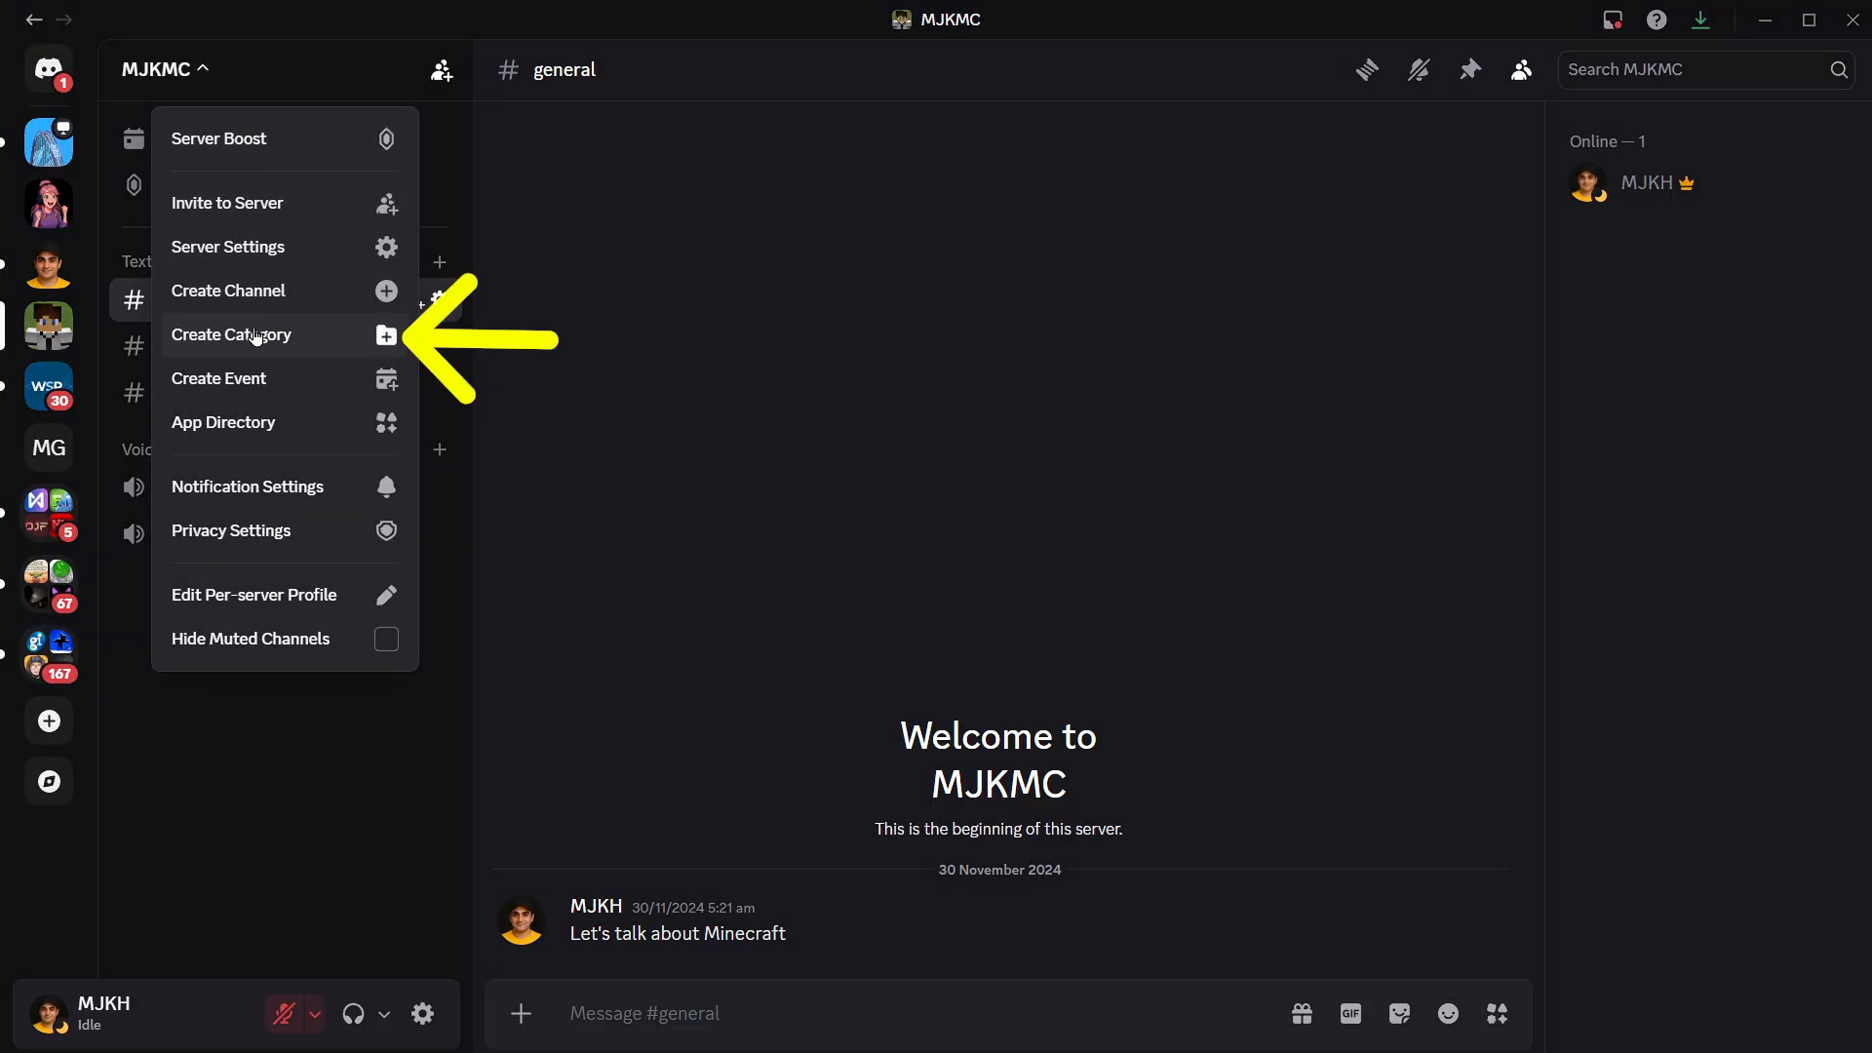
{"action": "left_click", "coordinate": [256, 334]}
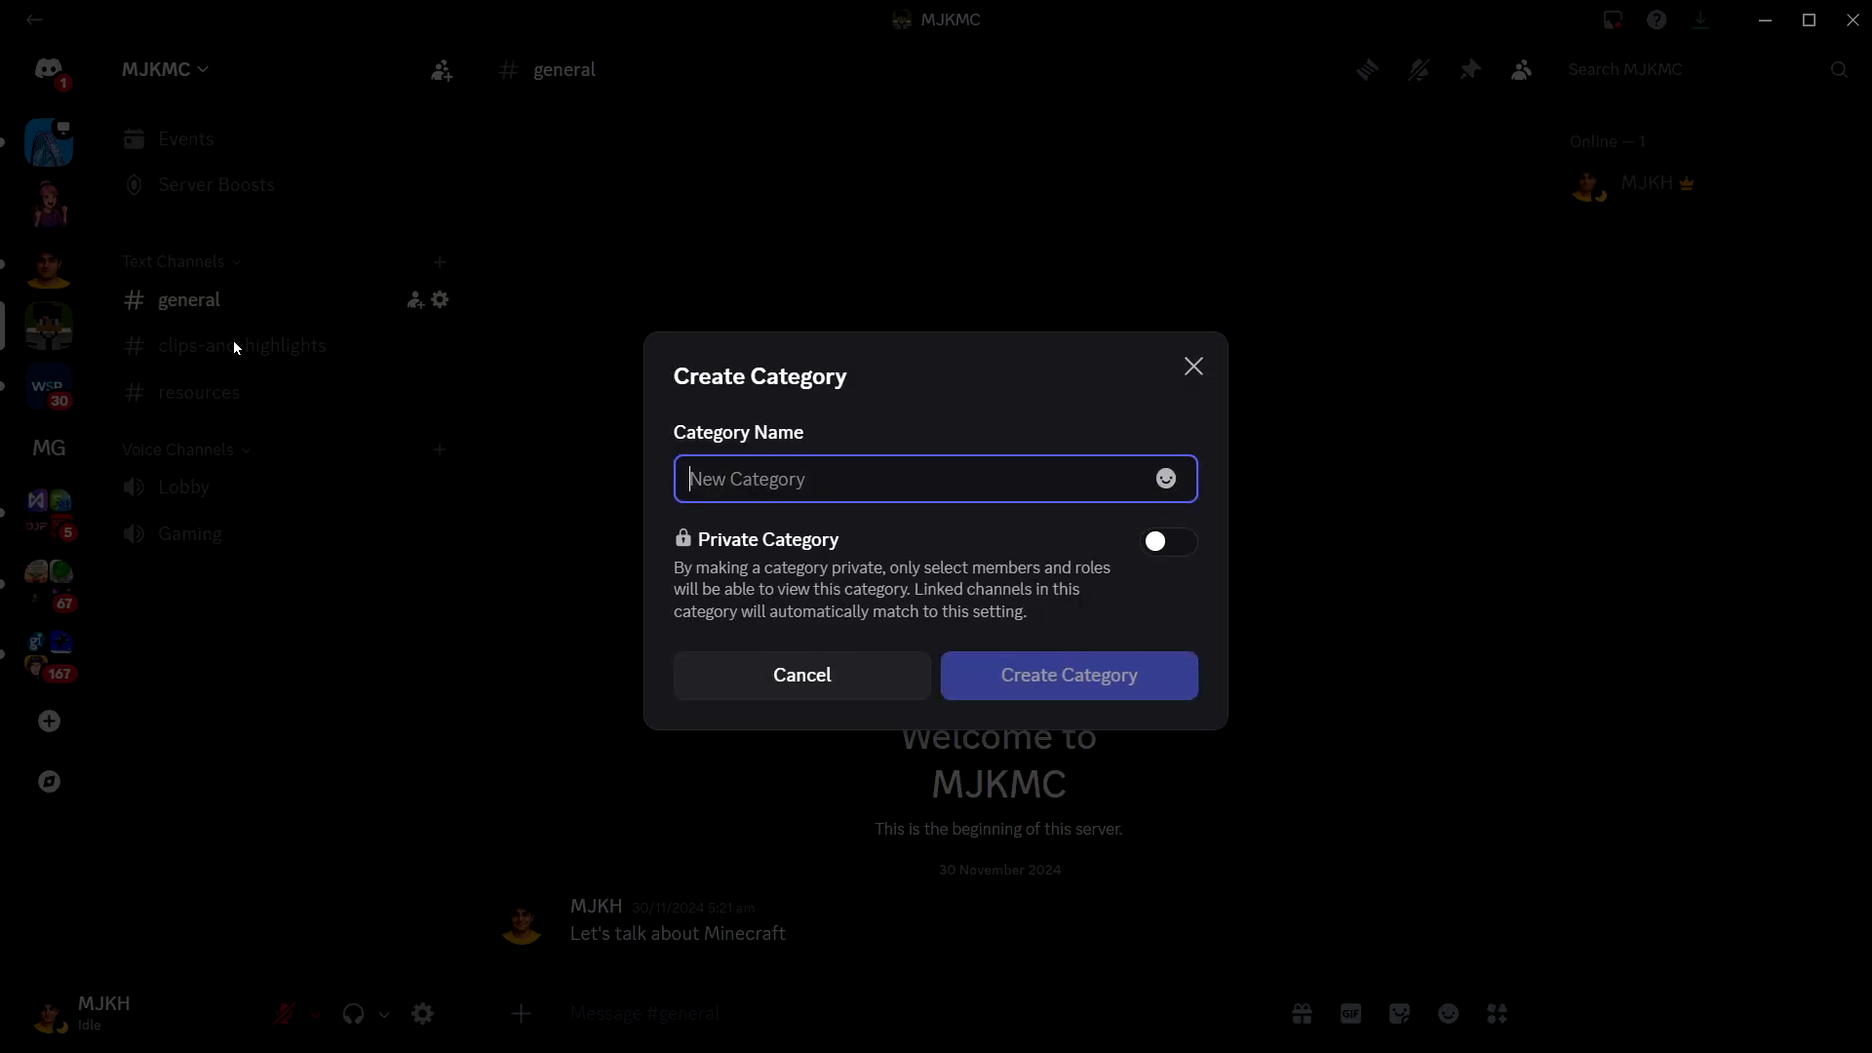
{"action": "type", "text": "support"}
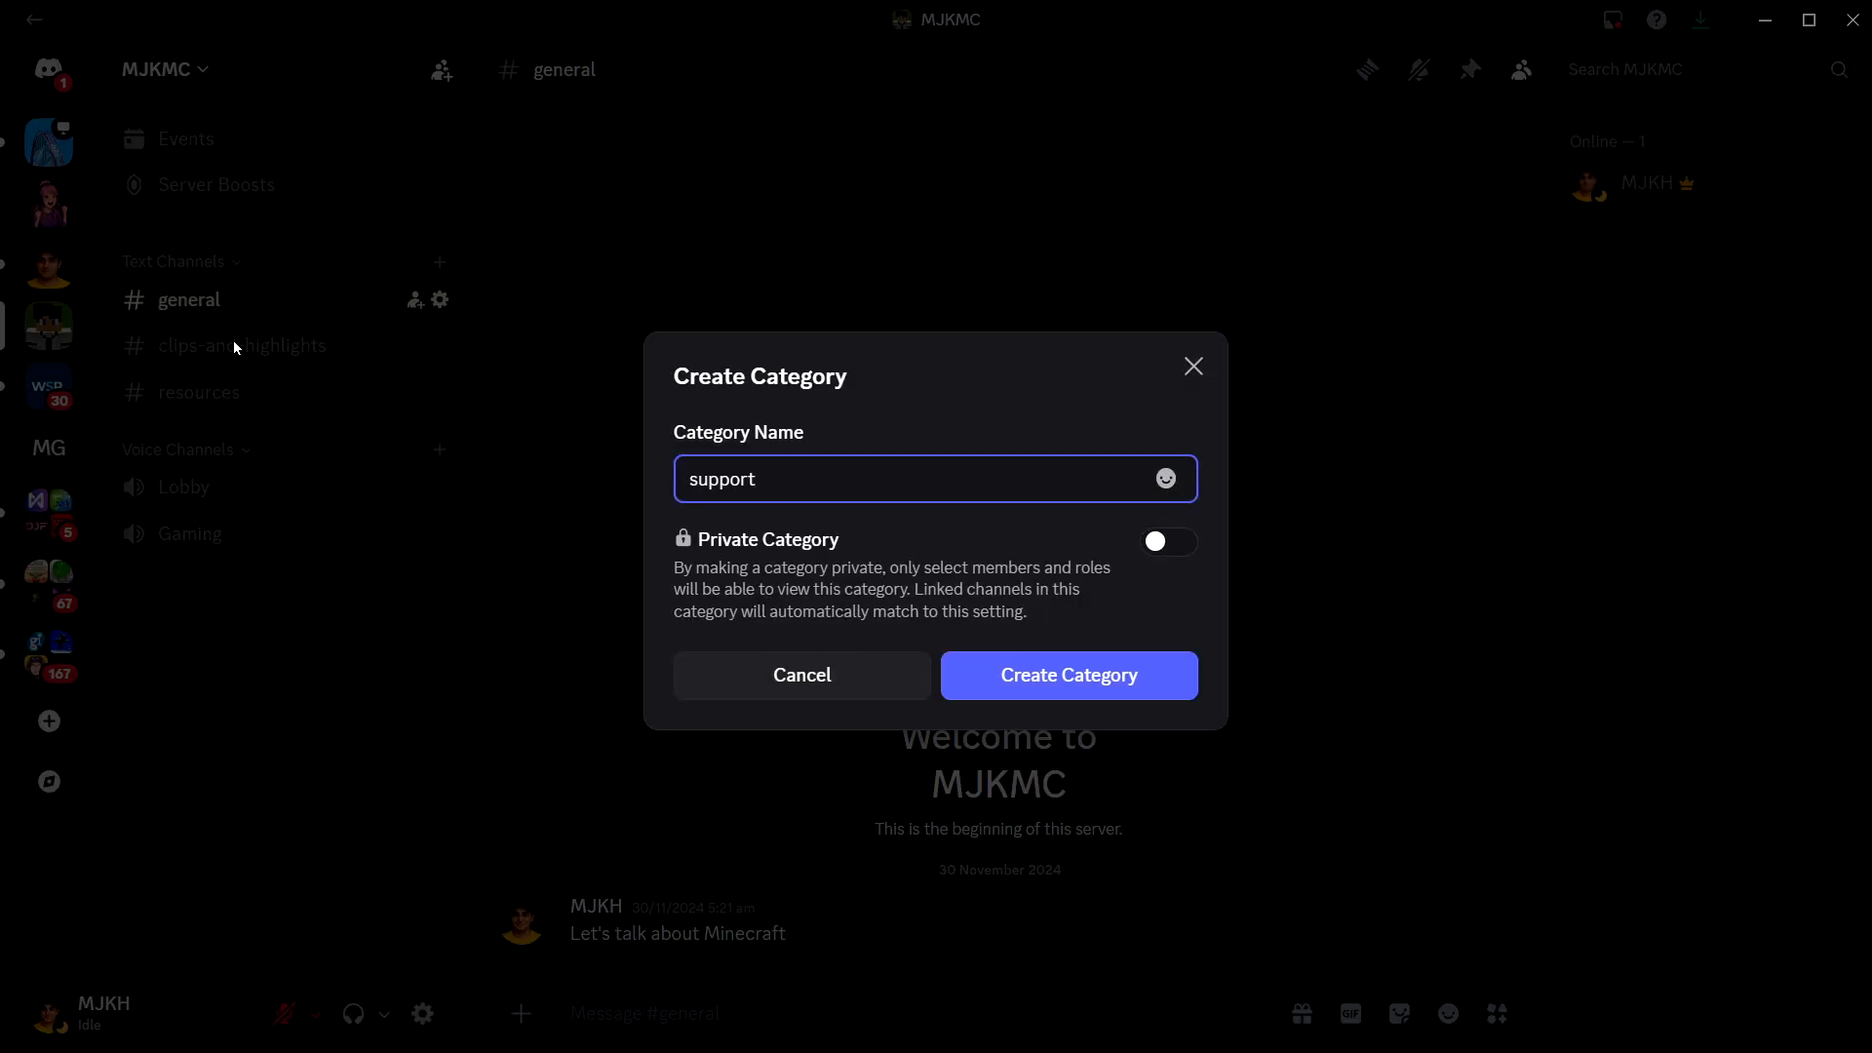
{"action": "left_click", "coordinate": [1110, 675]}
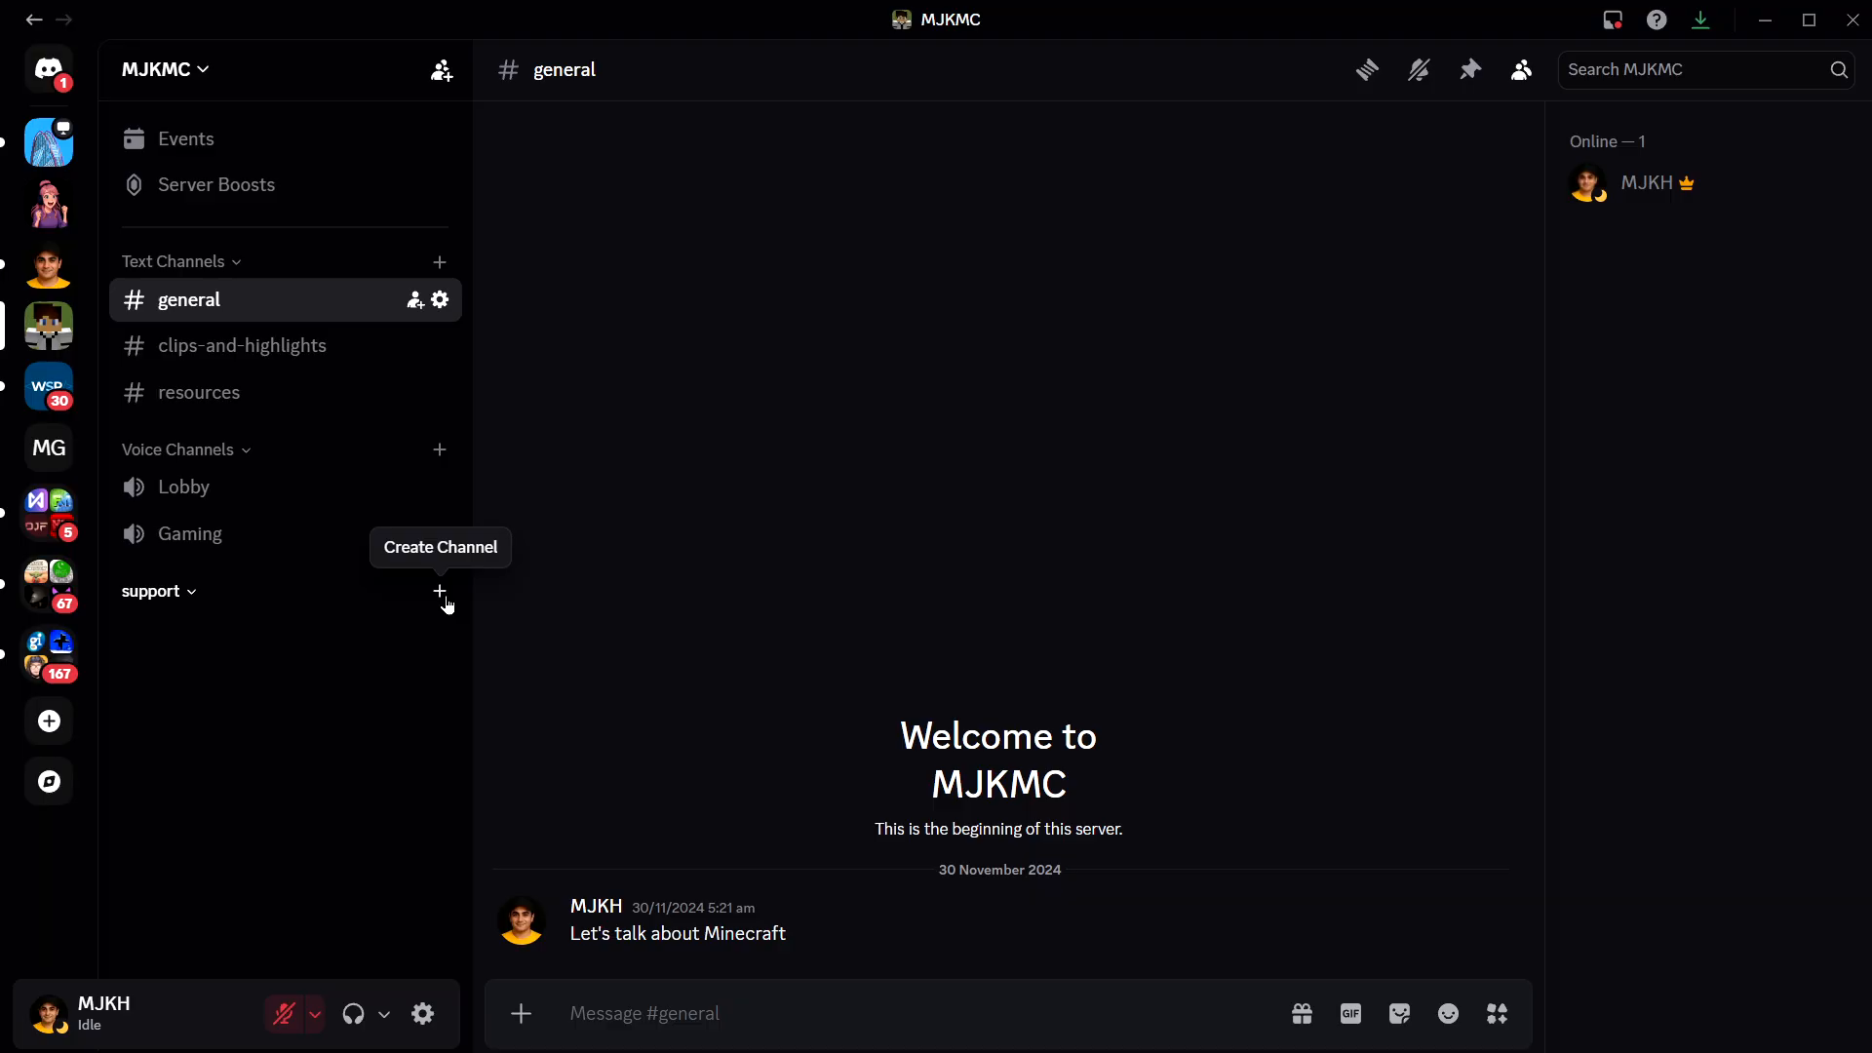
- Create a text channel named "new-ticket" in the support category
{"action": "left_click", "coordinate": [444, 596]}
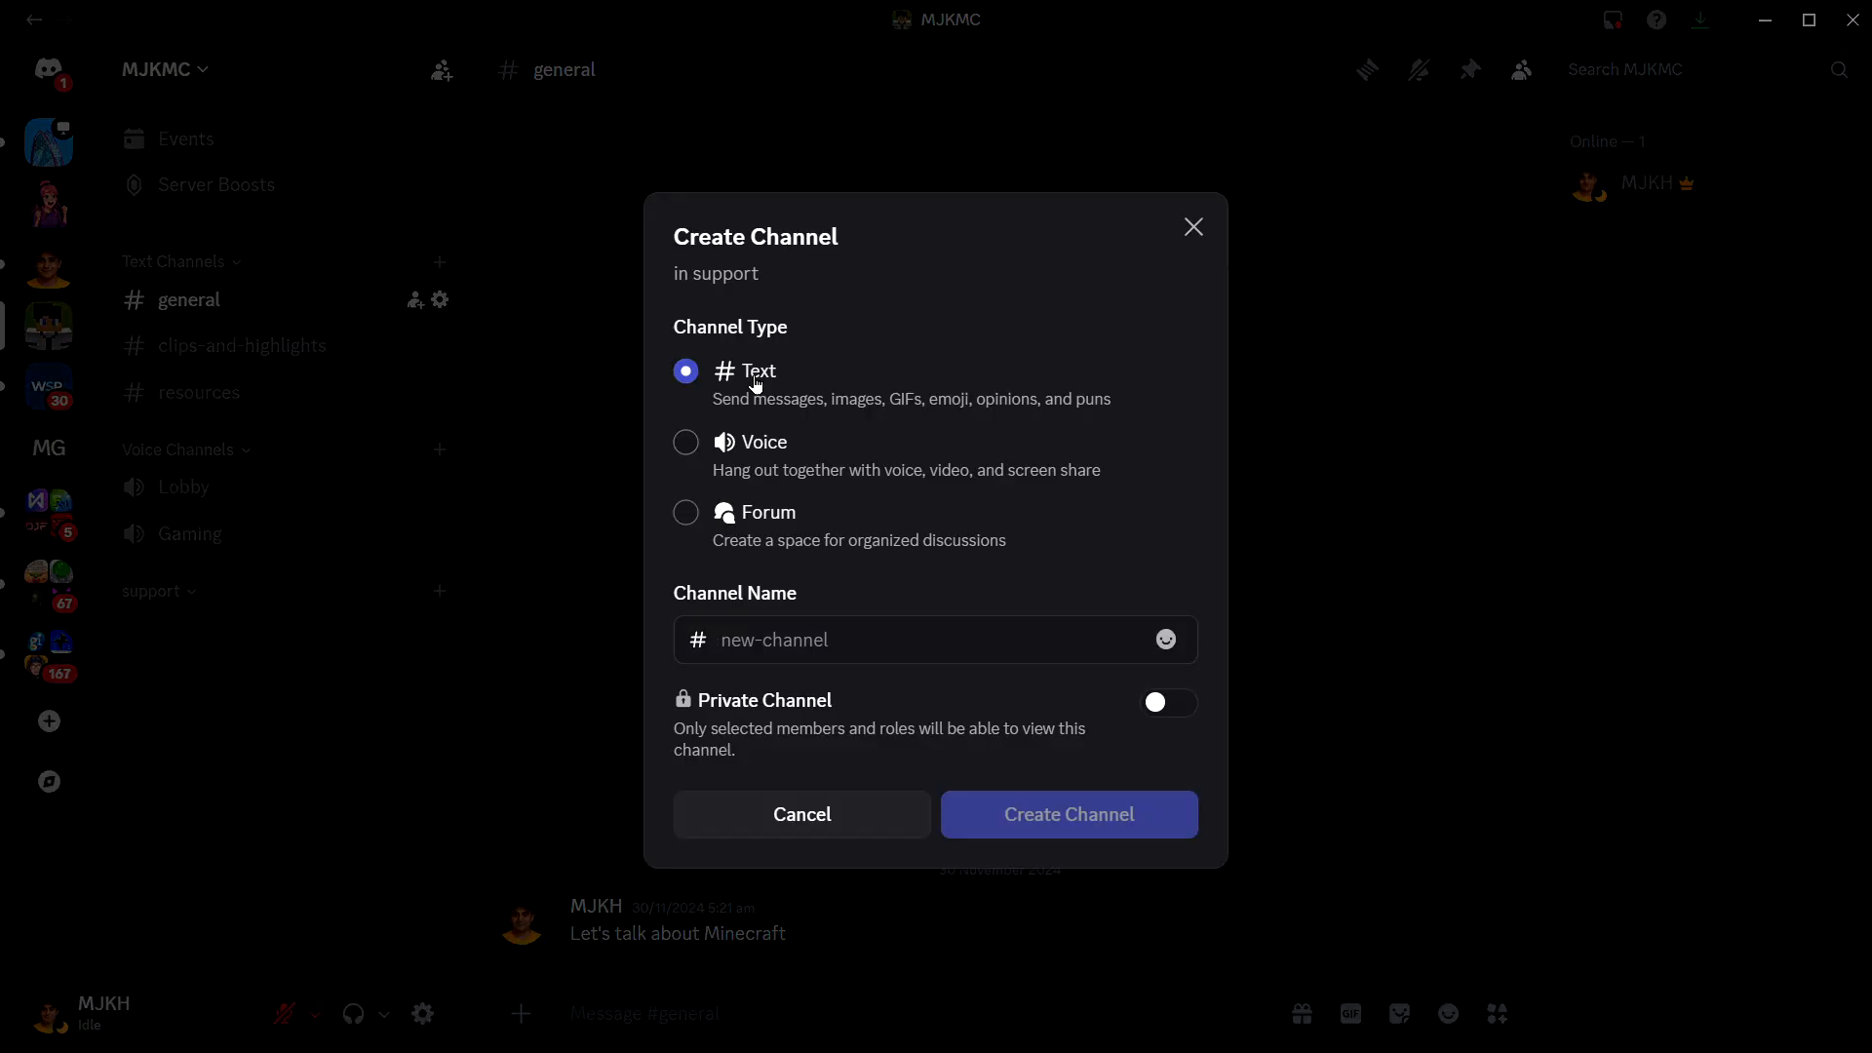
{"action": "left_click", "coordinate": [810, 643]}
{"action": "type", "text": "new-ticket"}
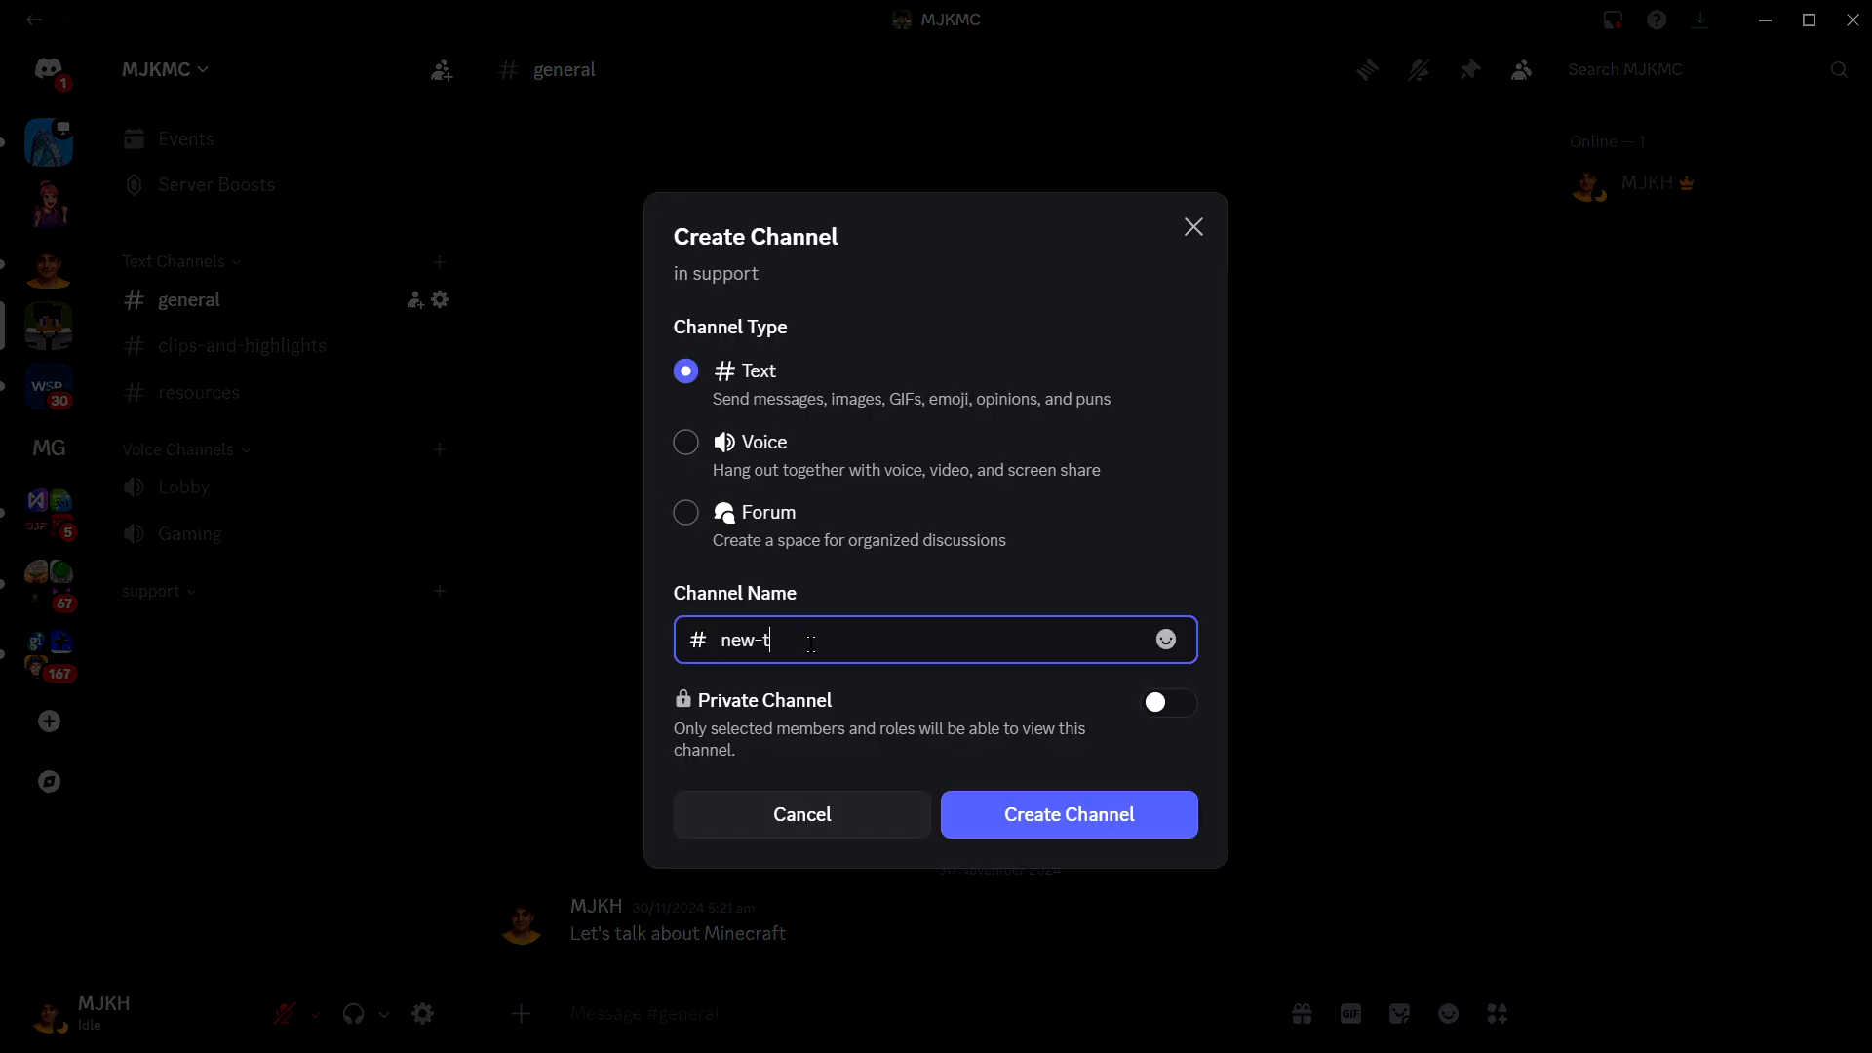
{"action": "key", "text": "ctrl+a"}
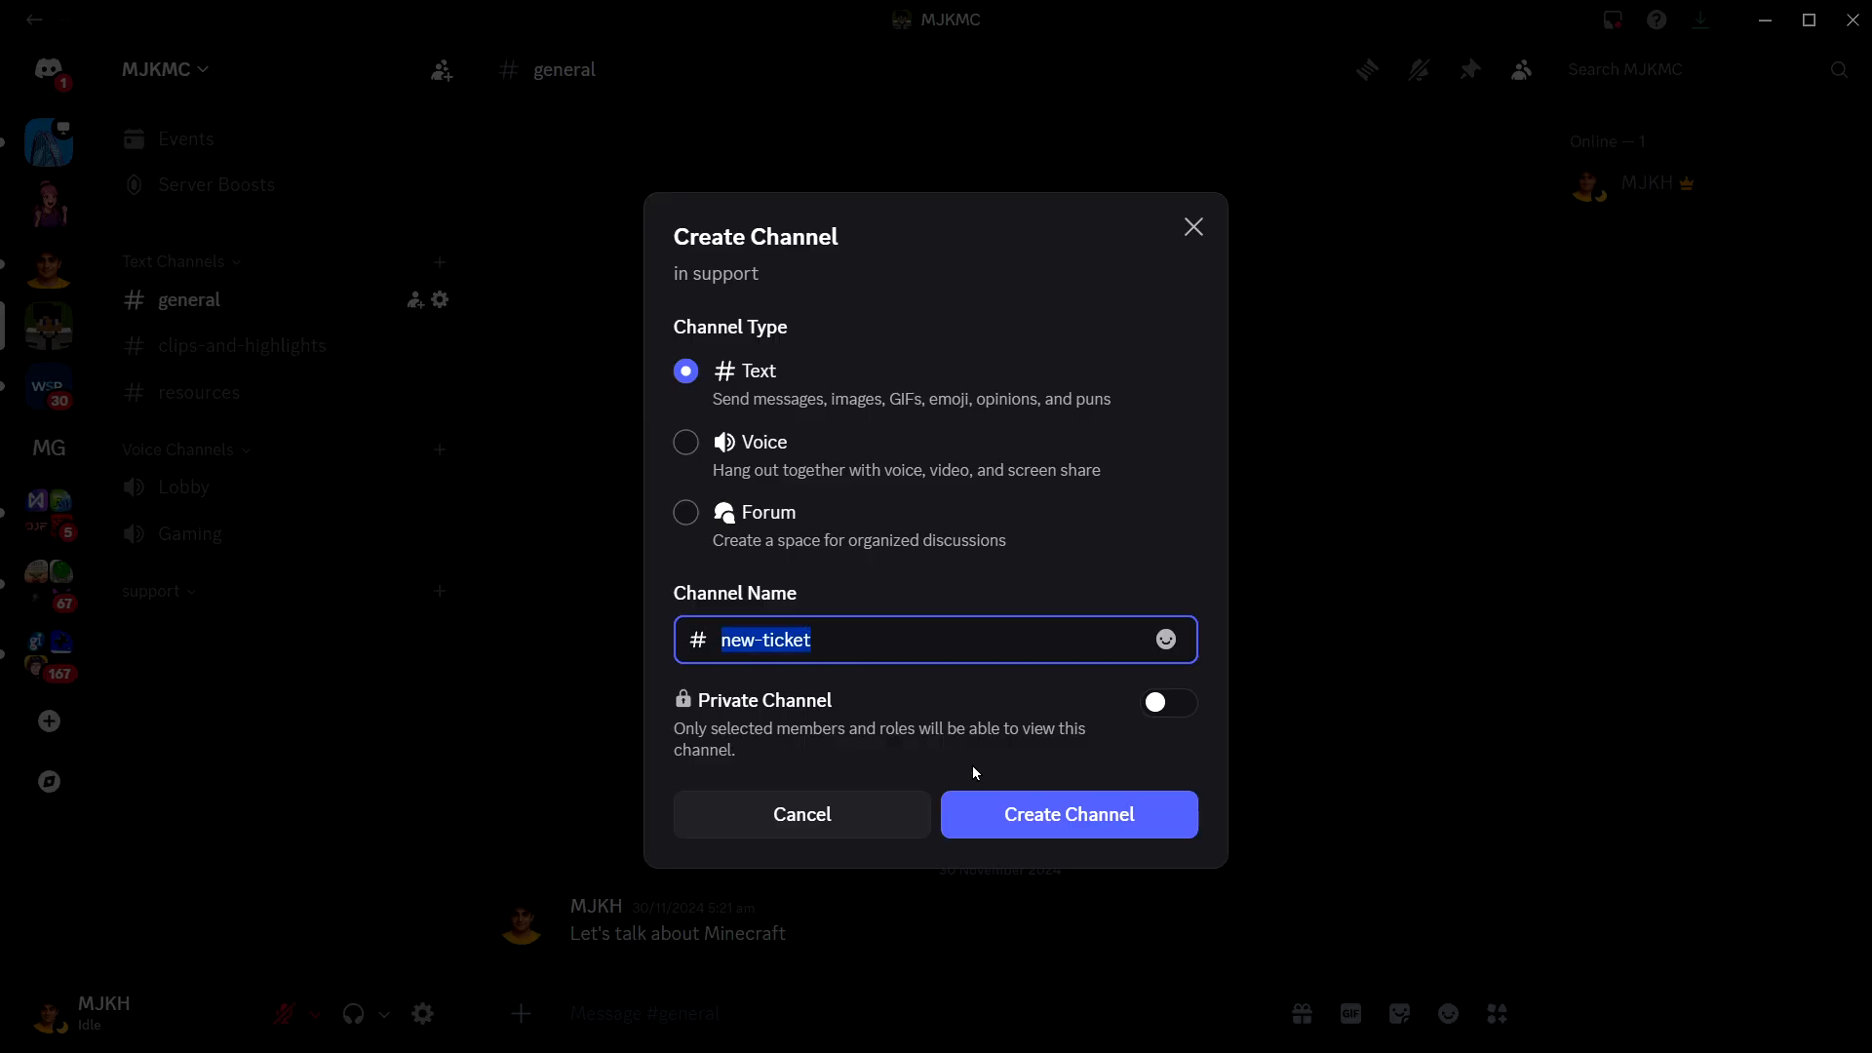
{"action": "left_click", "coordinate": [1075, 825]}
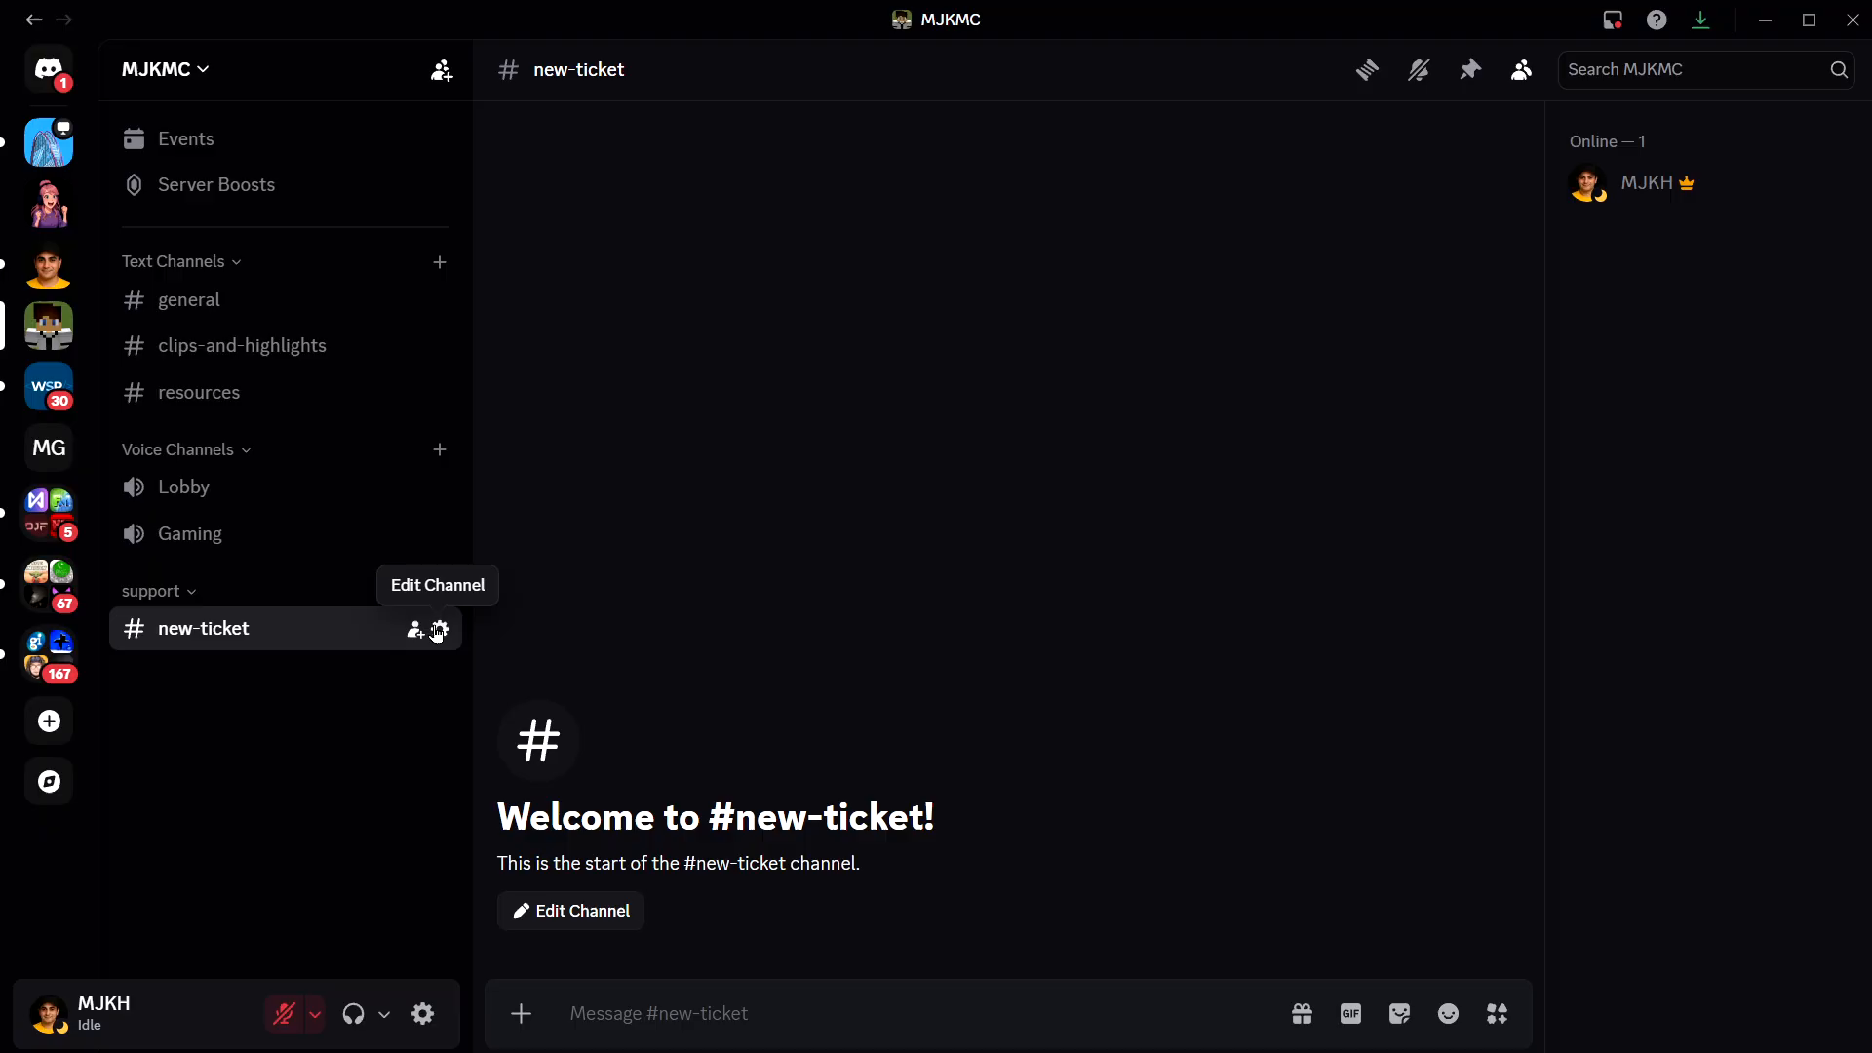
{"action": "left_click", "coordinate": [438, 632]}
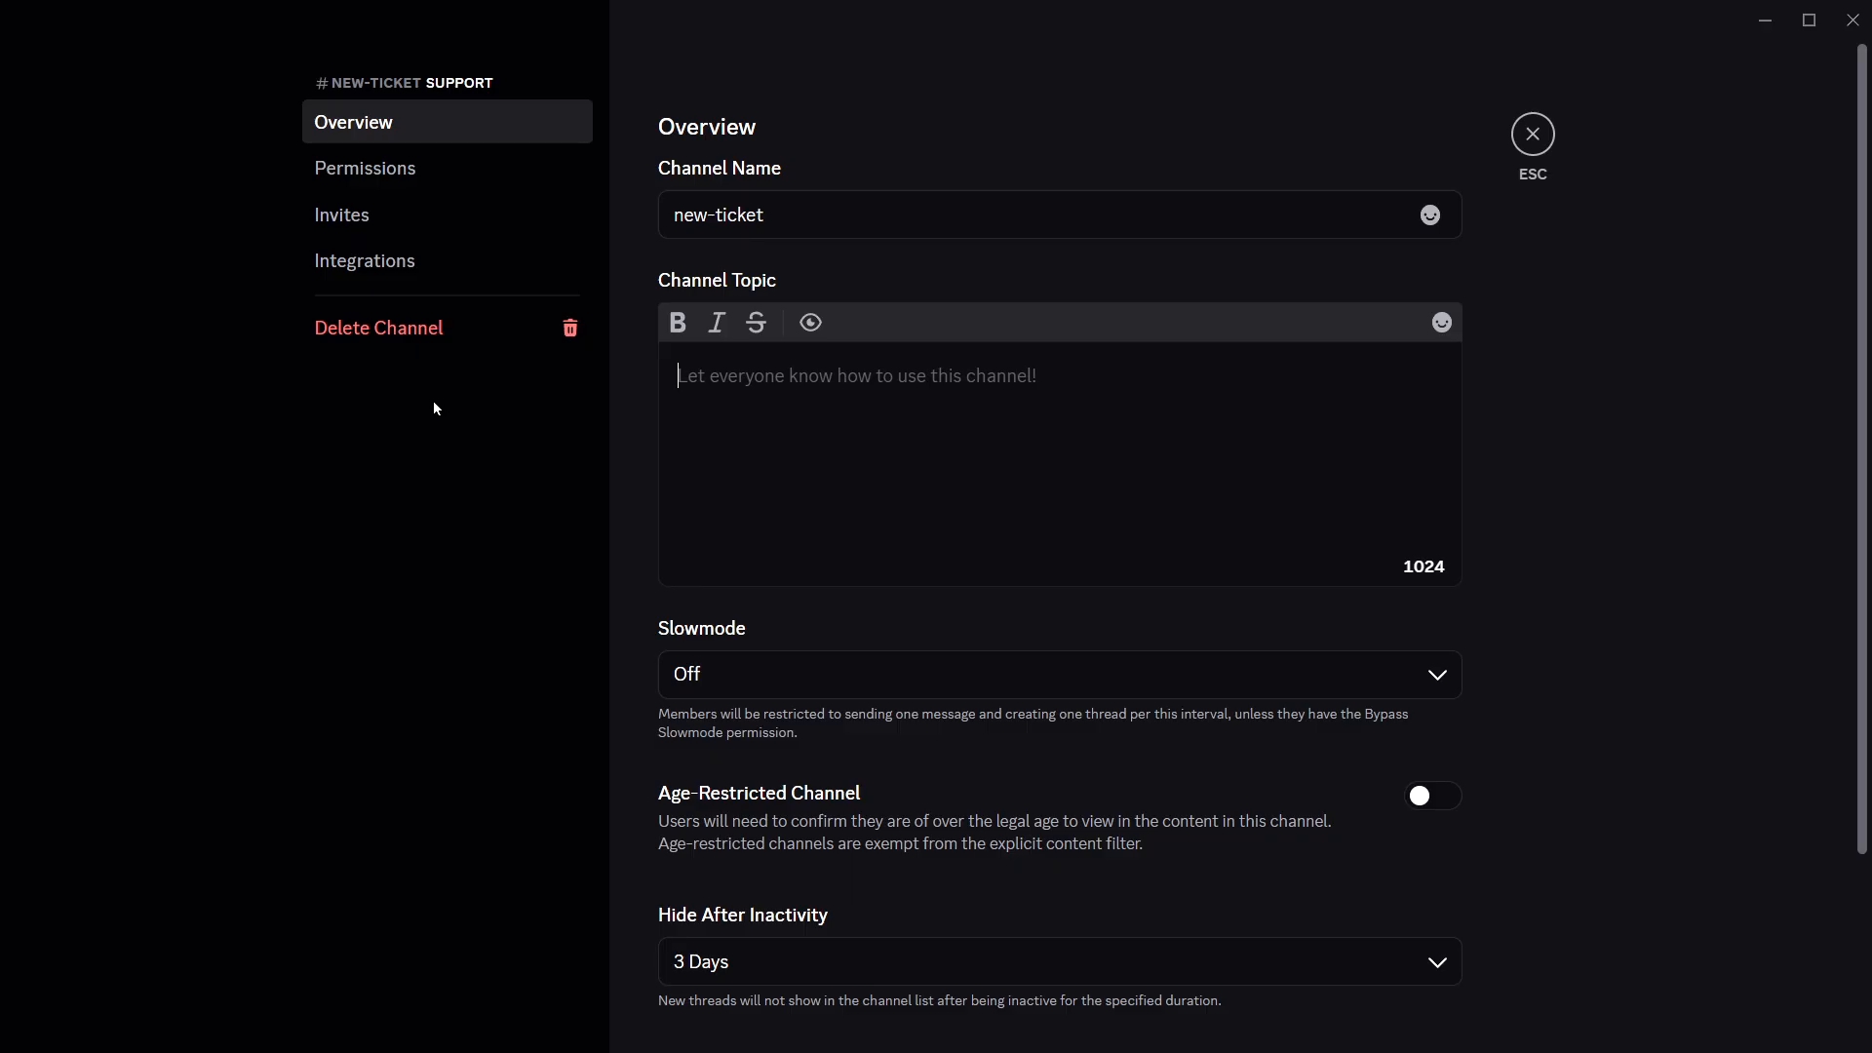
{"action": "left_click", "coordinate": [438, 179]}
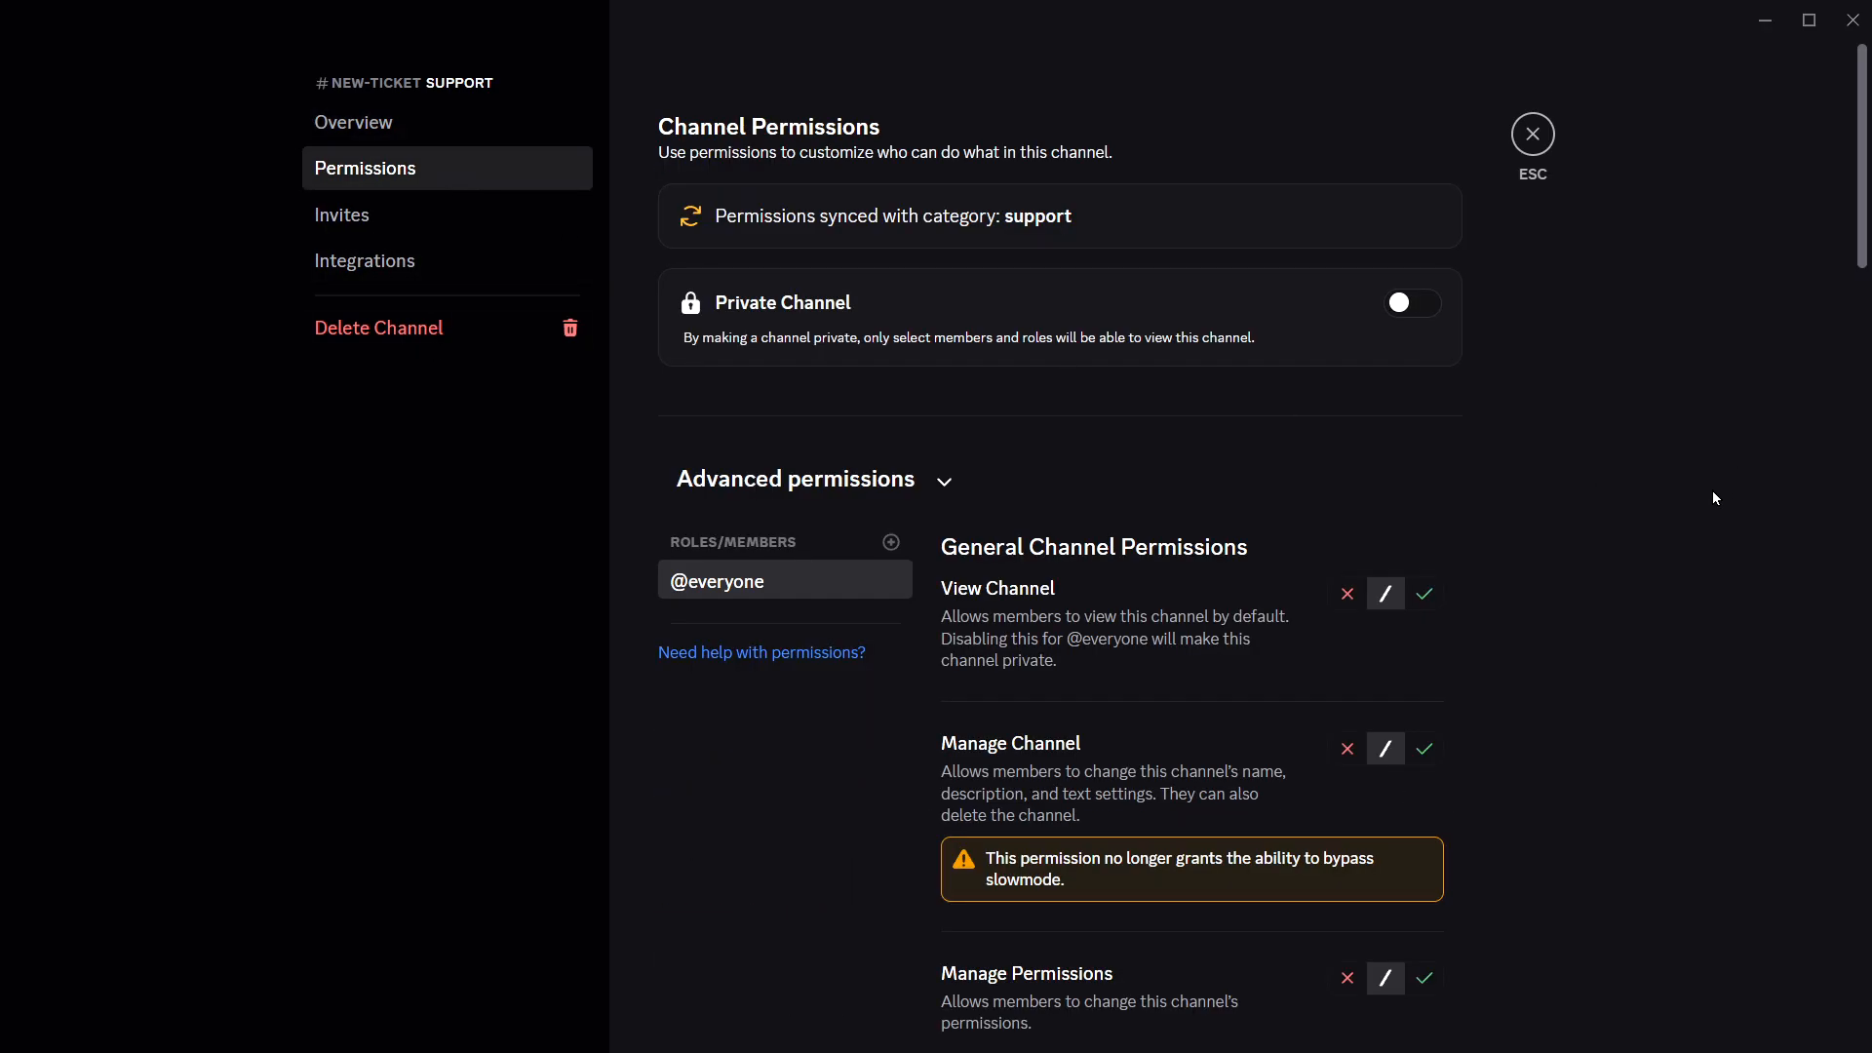
{"action": "scroll", "coordinate": [1615, 583], "scroll_direction": "down", "scroll_amount": 8}
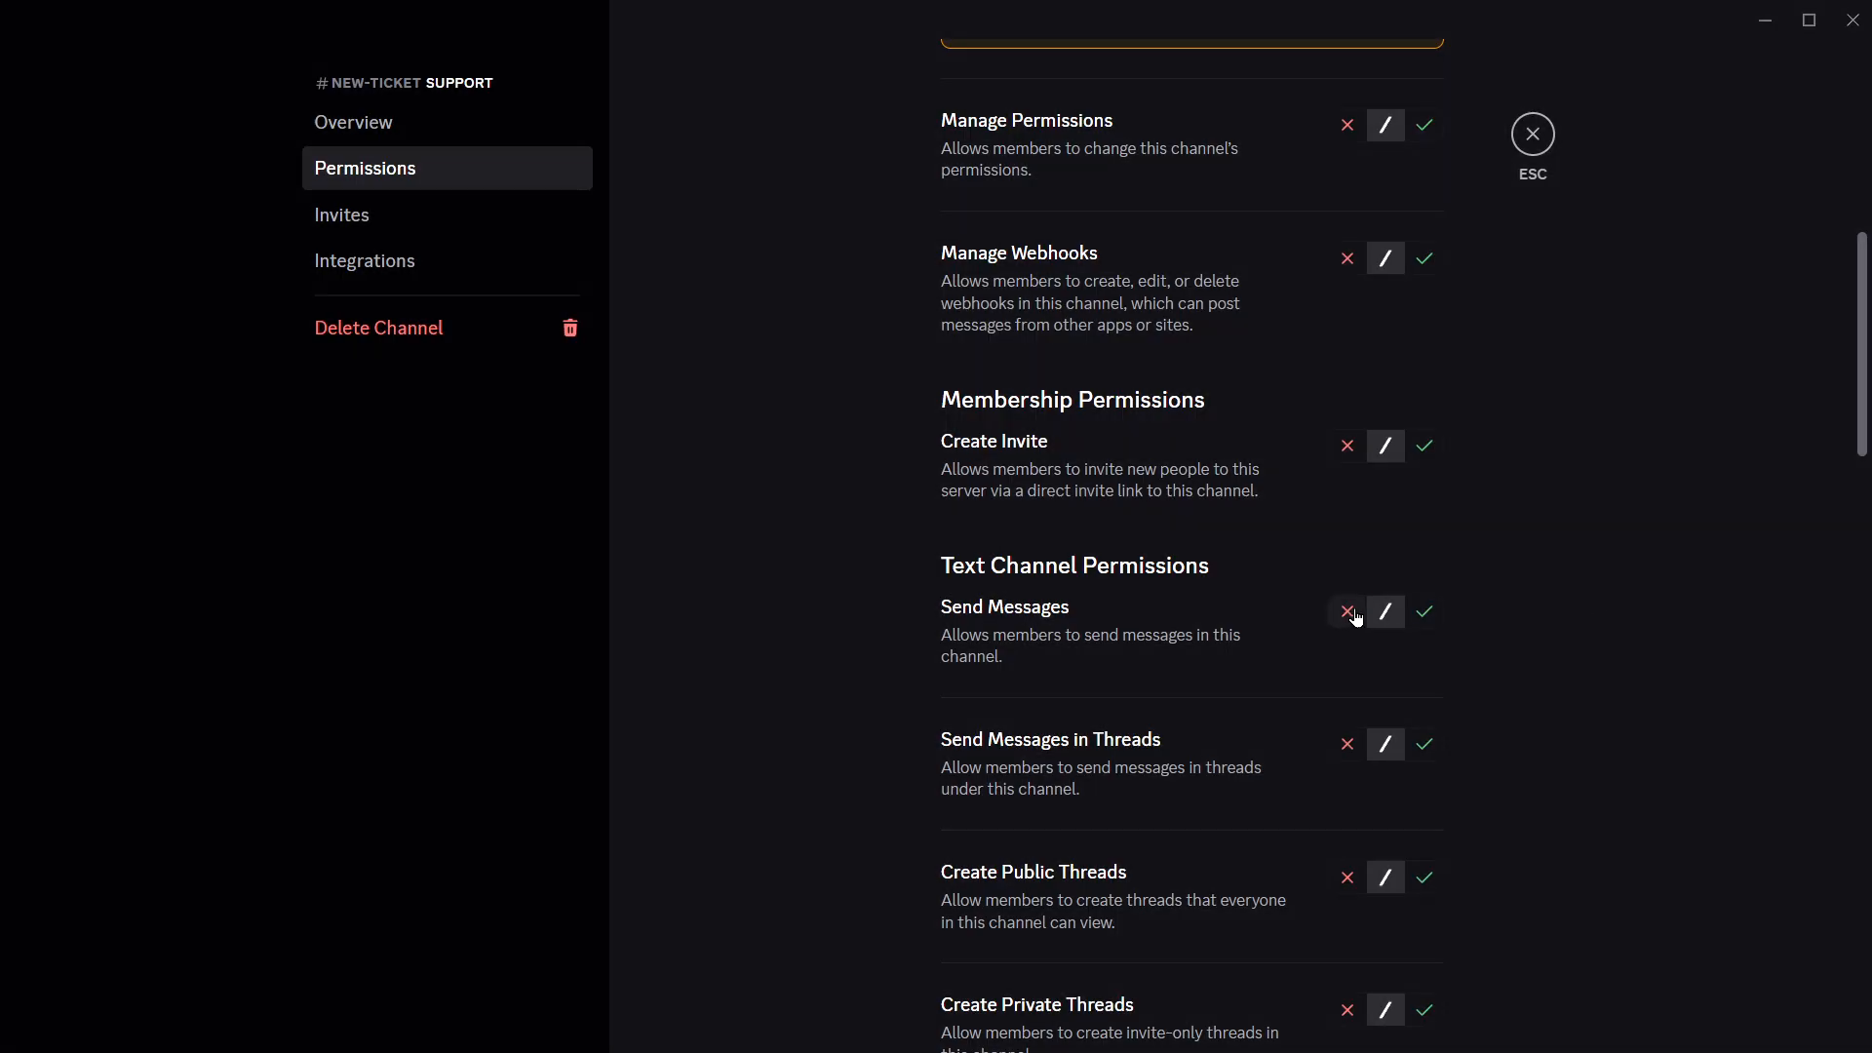
{"action": "left_click", "coordinate": [1347, 611]}
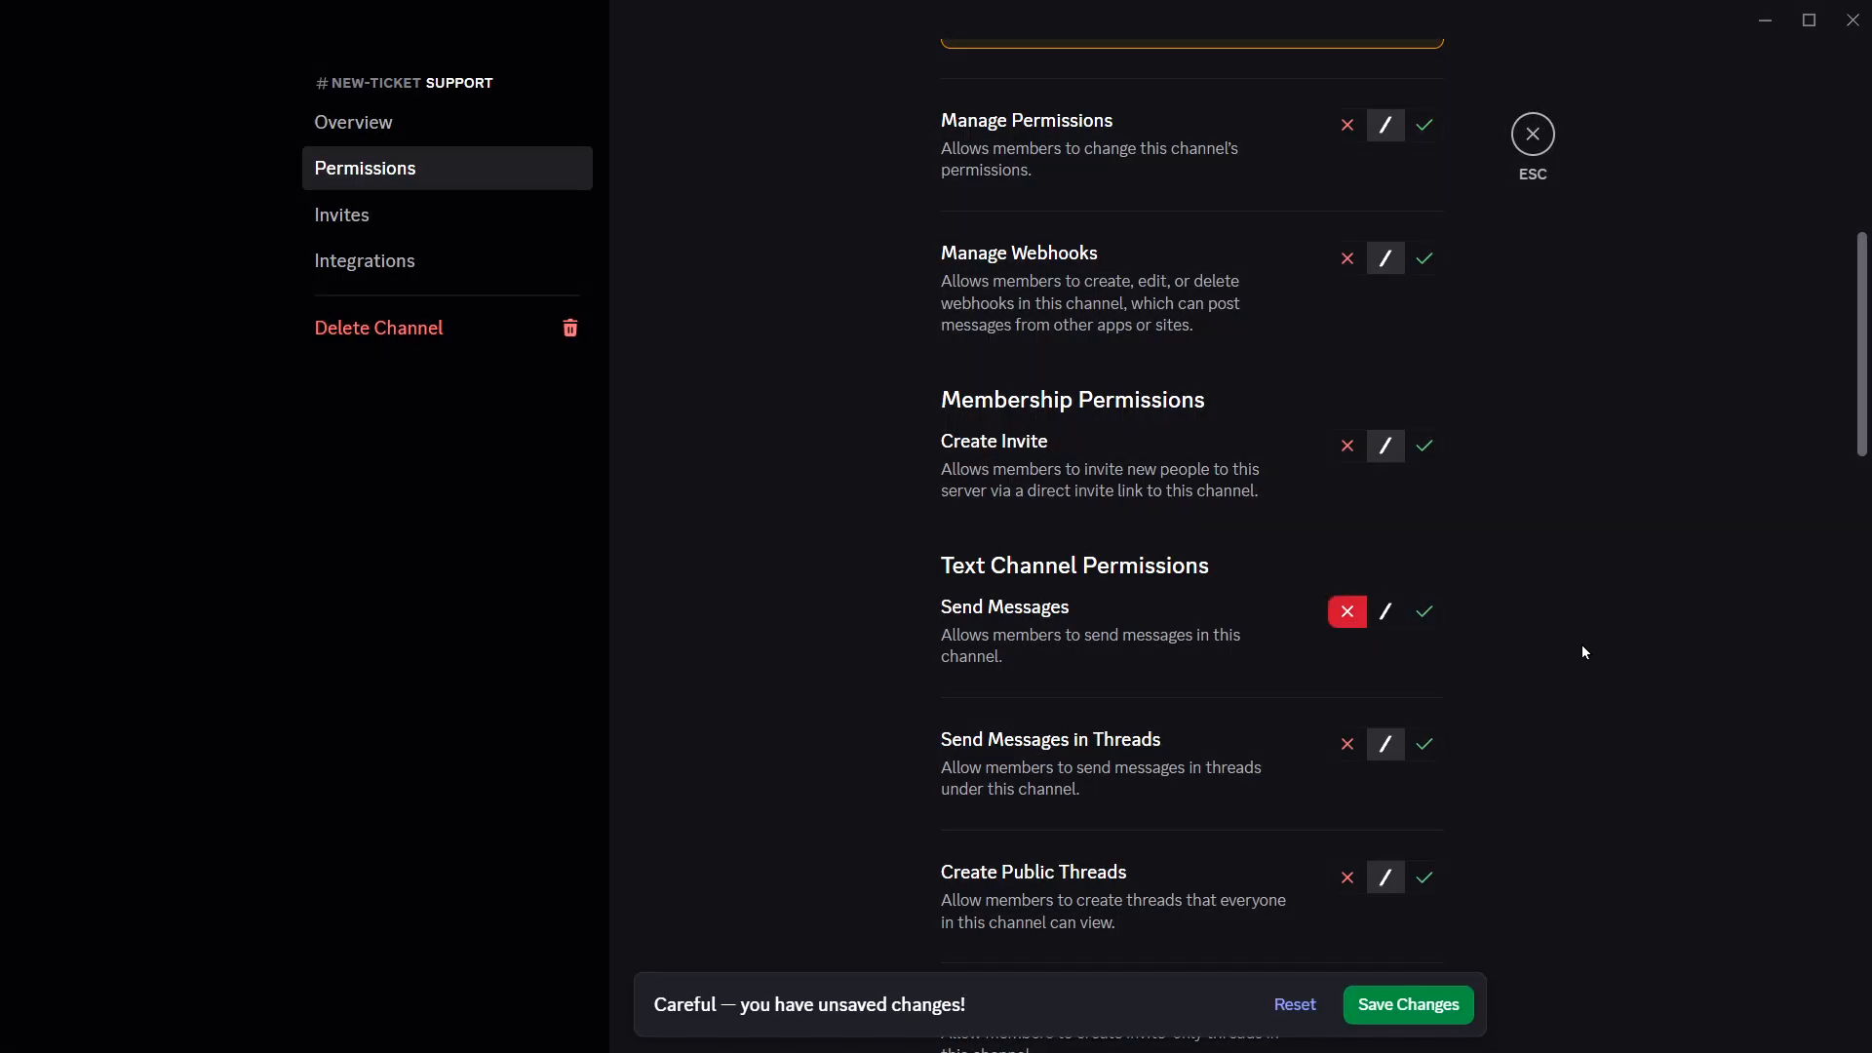
{"action": "left_click", "coordinate": [1457, 1002]}
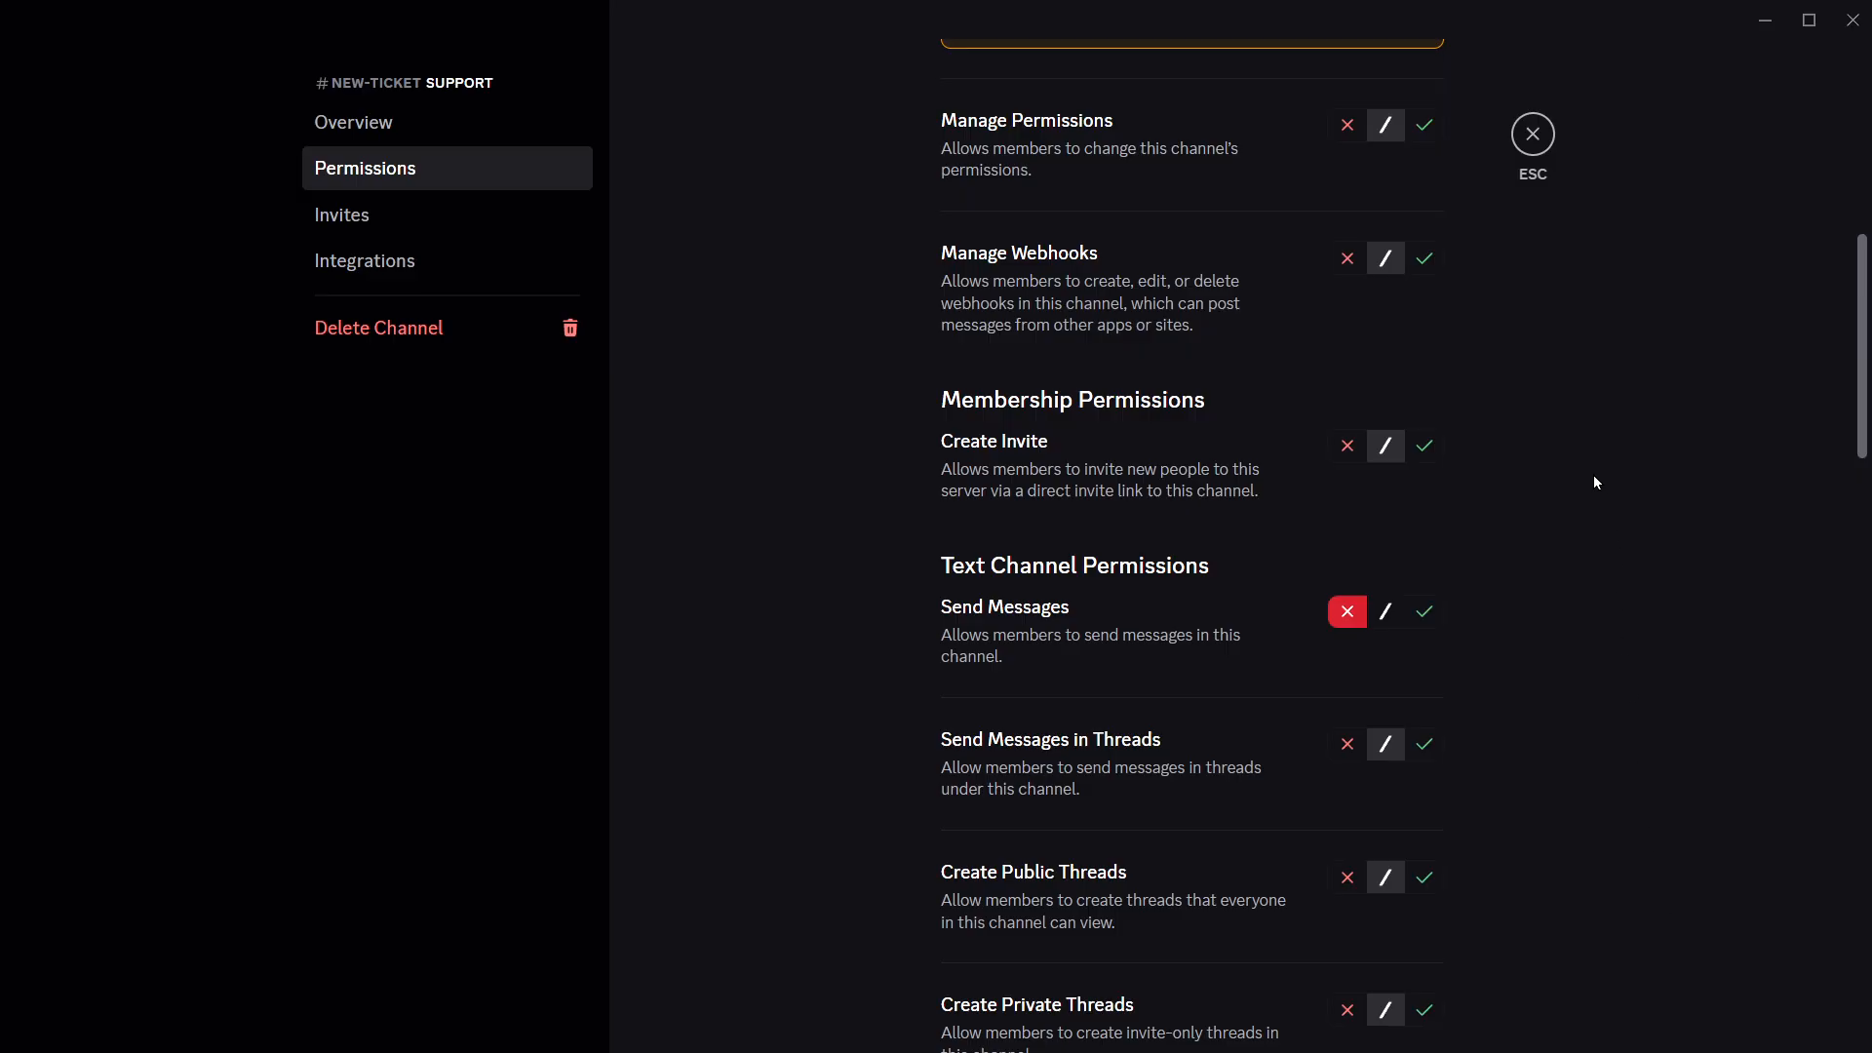
{"action": "left_click", "coordinate": [1534, 137]}
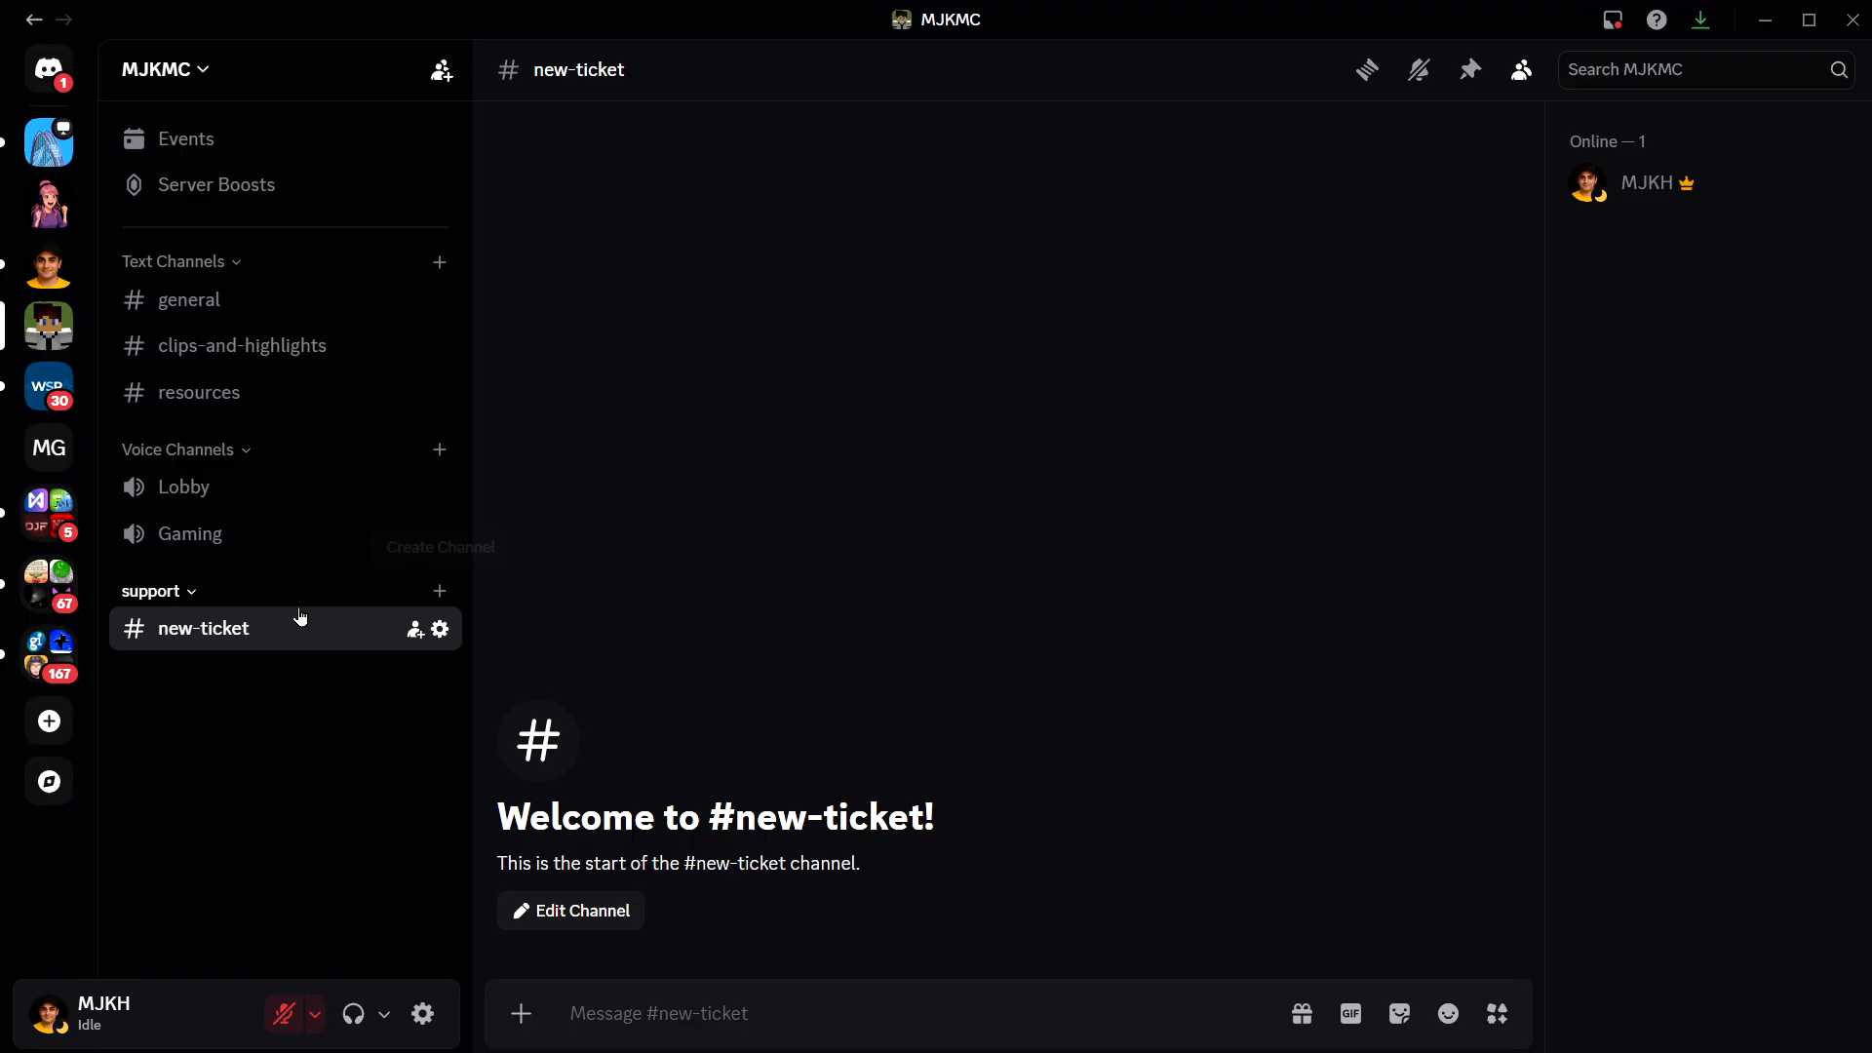
- Create a text channel named "logs" in the support category
{"action": "left_click", "coordinate": [445, 598]}
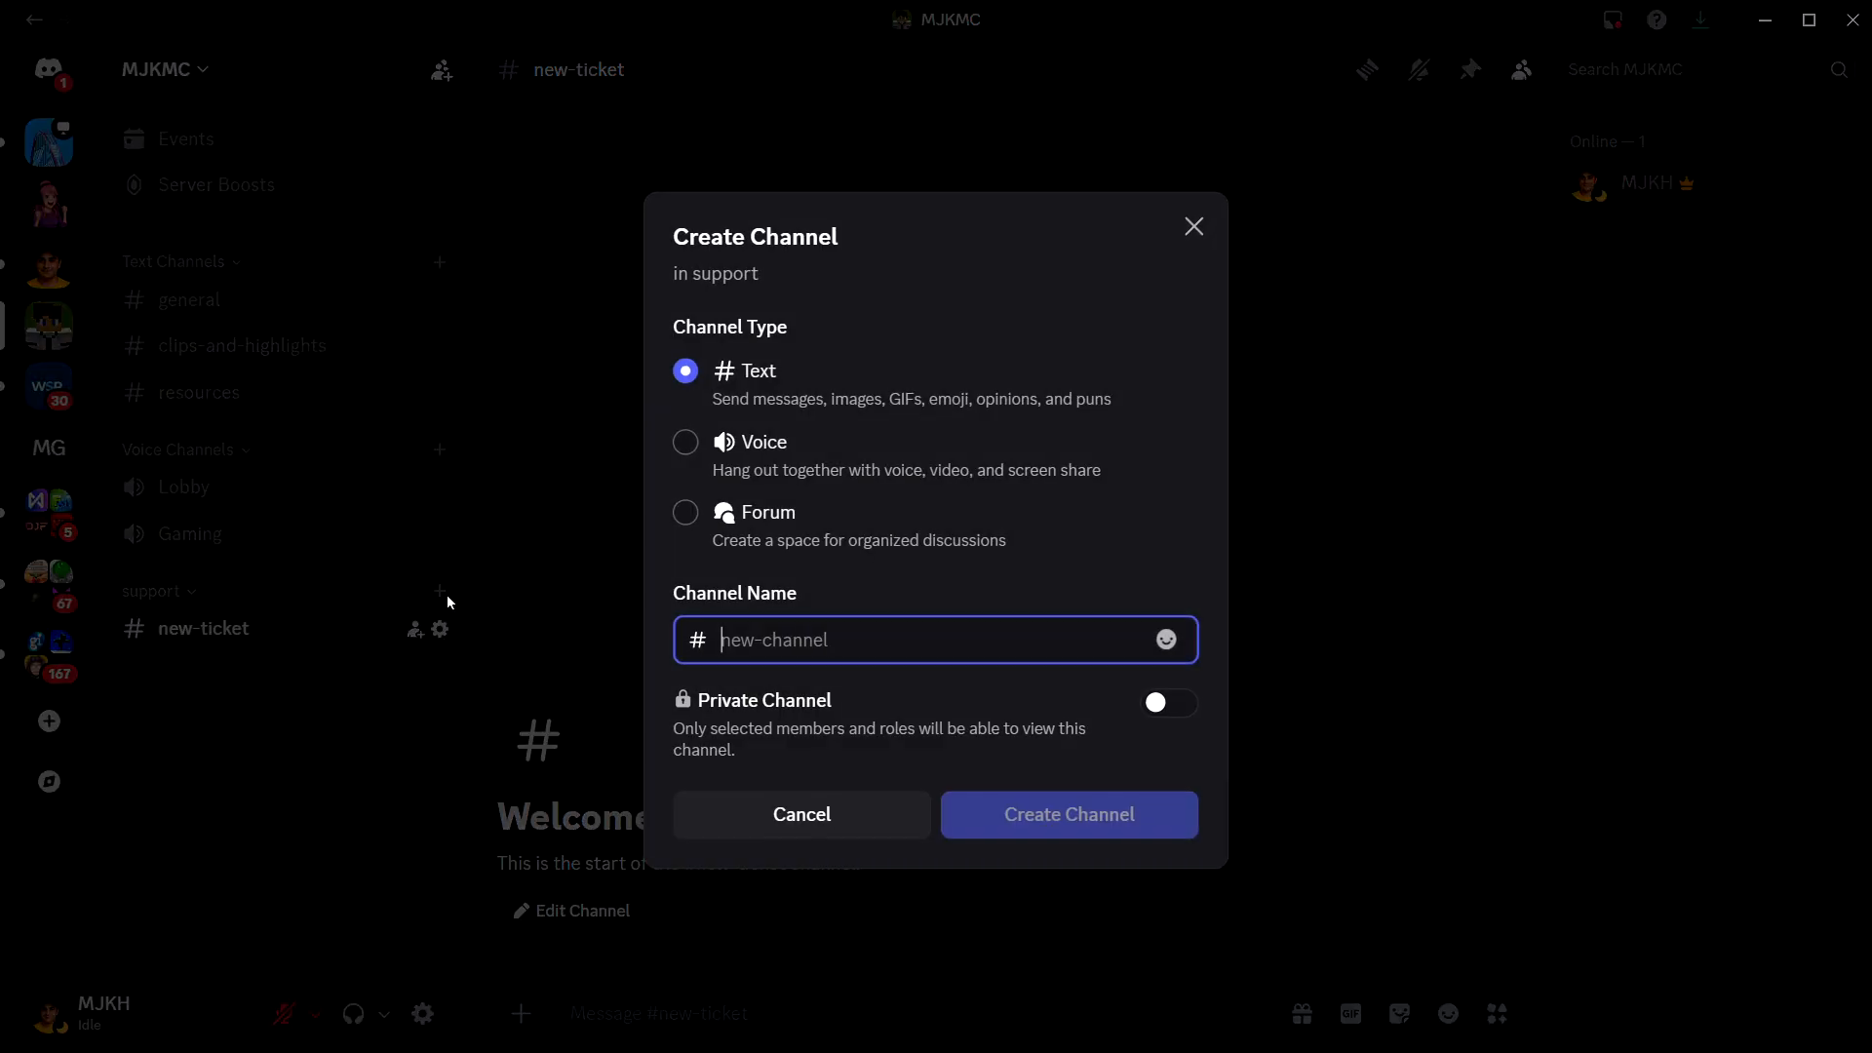
{"action": "type", "text": "logs"}
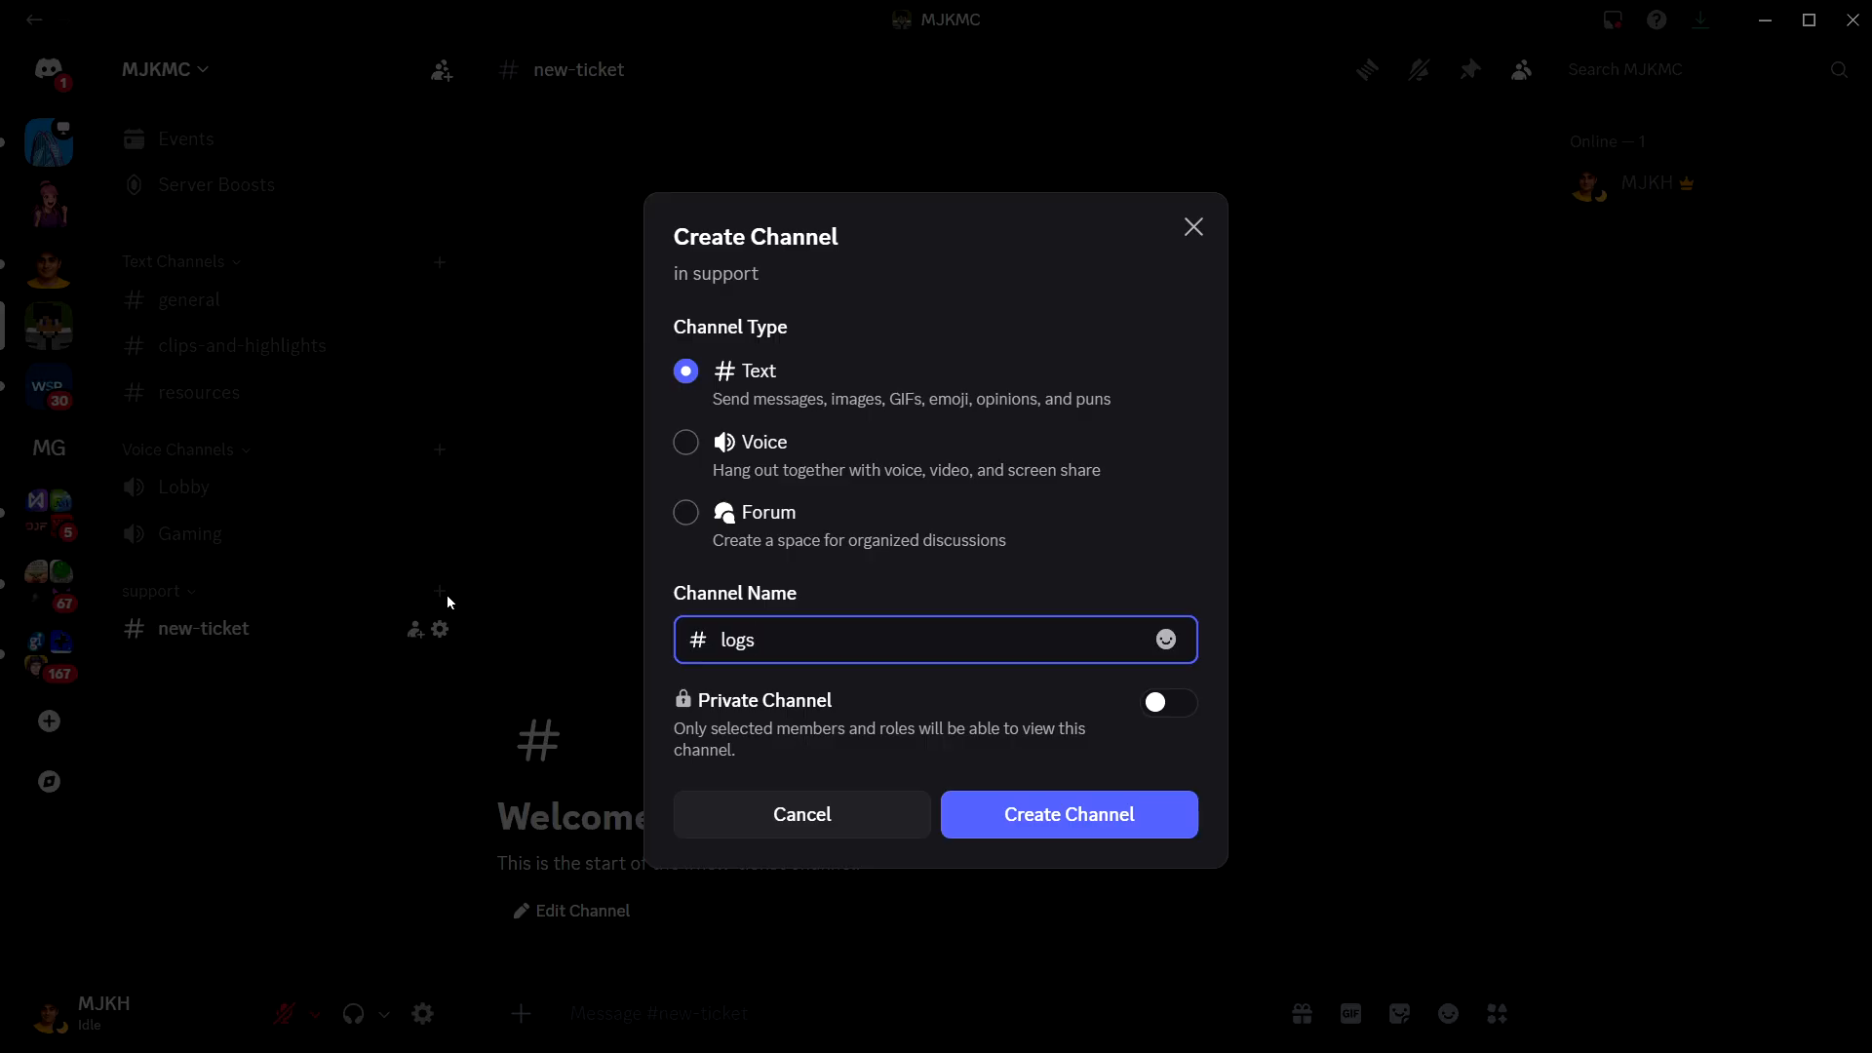
{"action": "left_click", "coordinate": [1120, 815]}
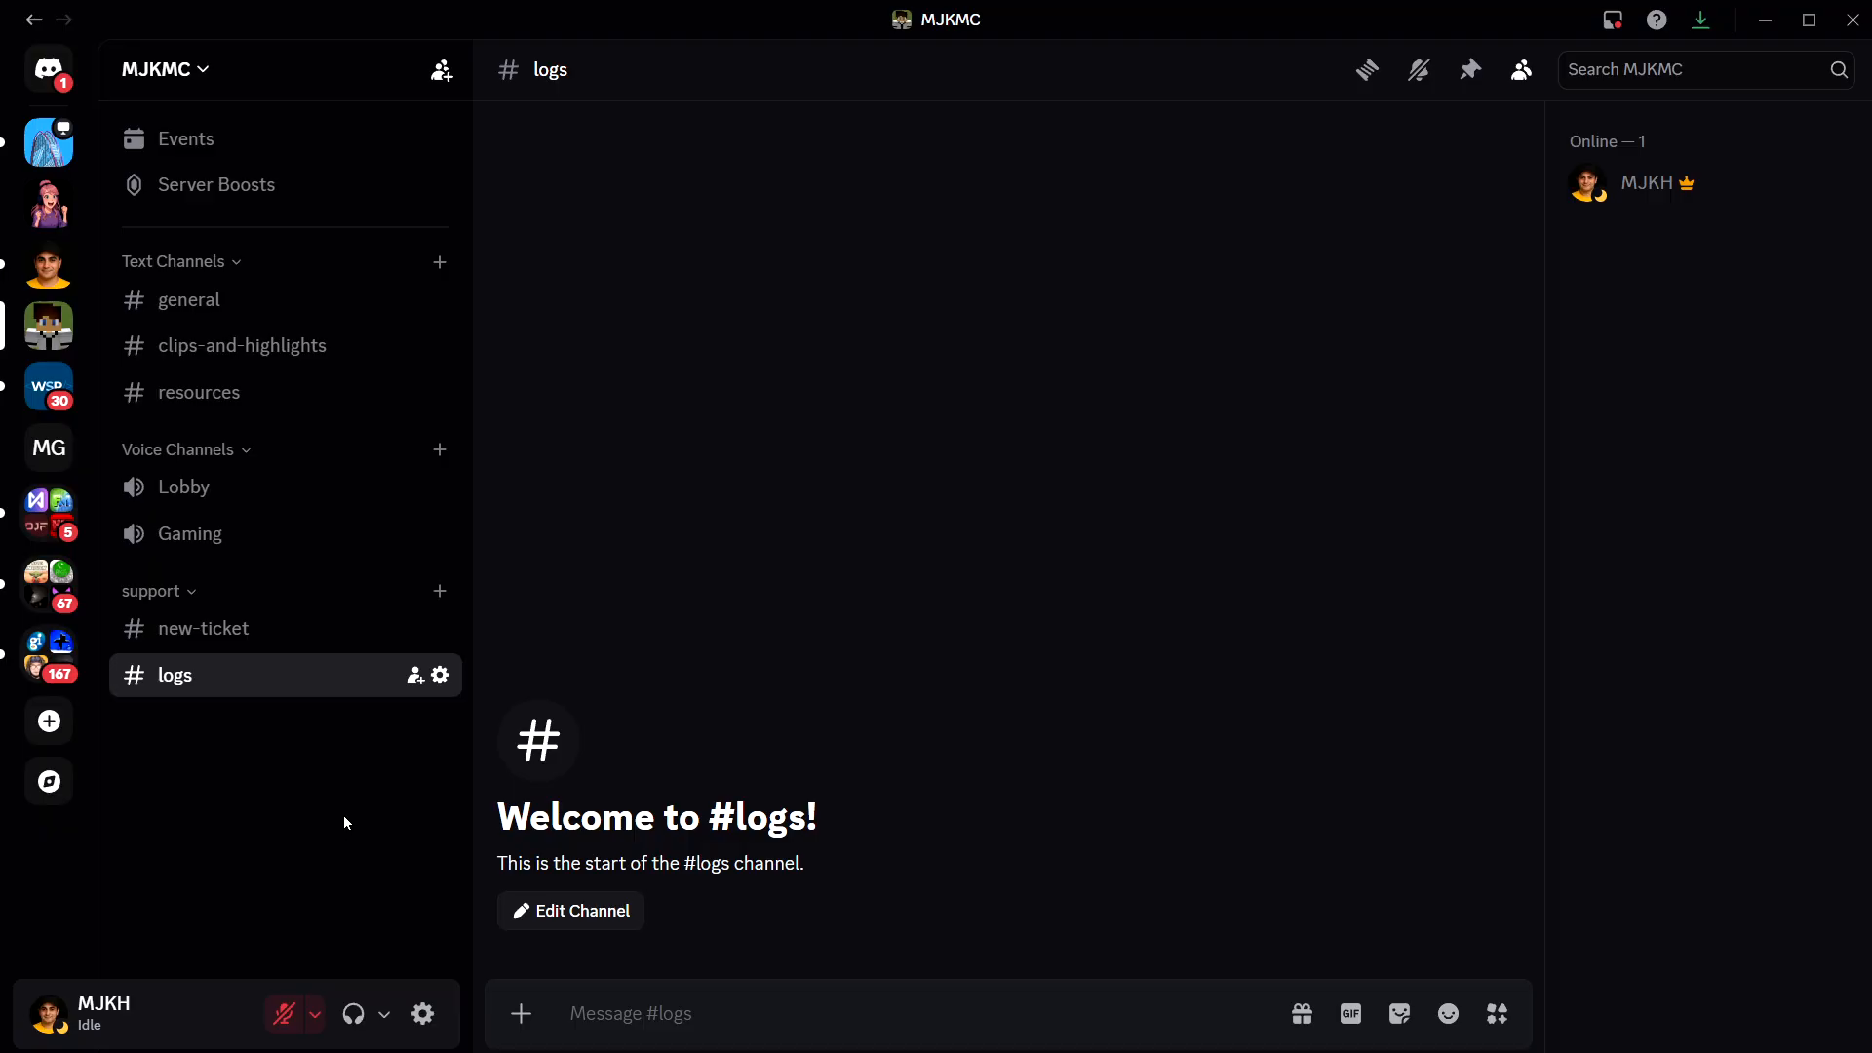
- Make the logs channel private in its channel permissions and save the change
{"action": "left_click", "coordinate": [439, 675]}
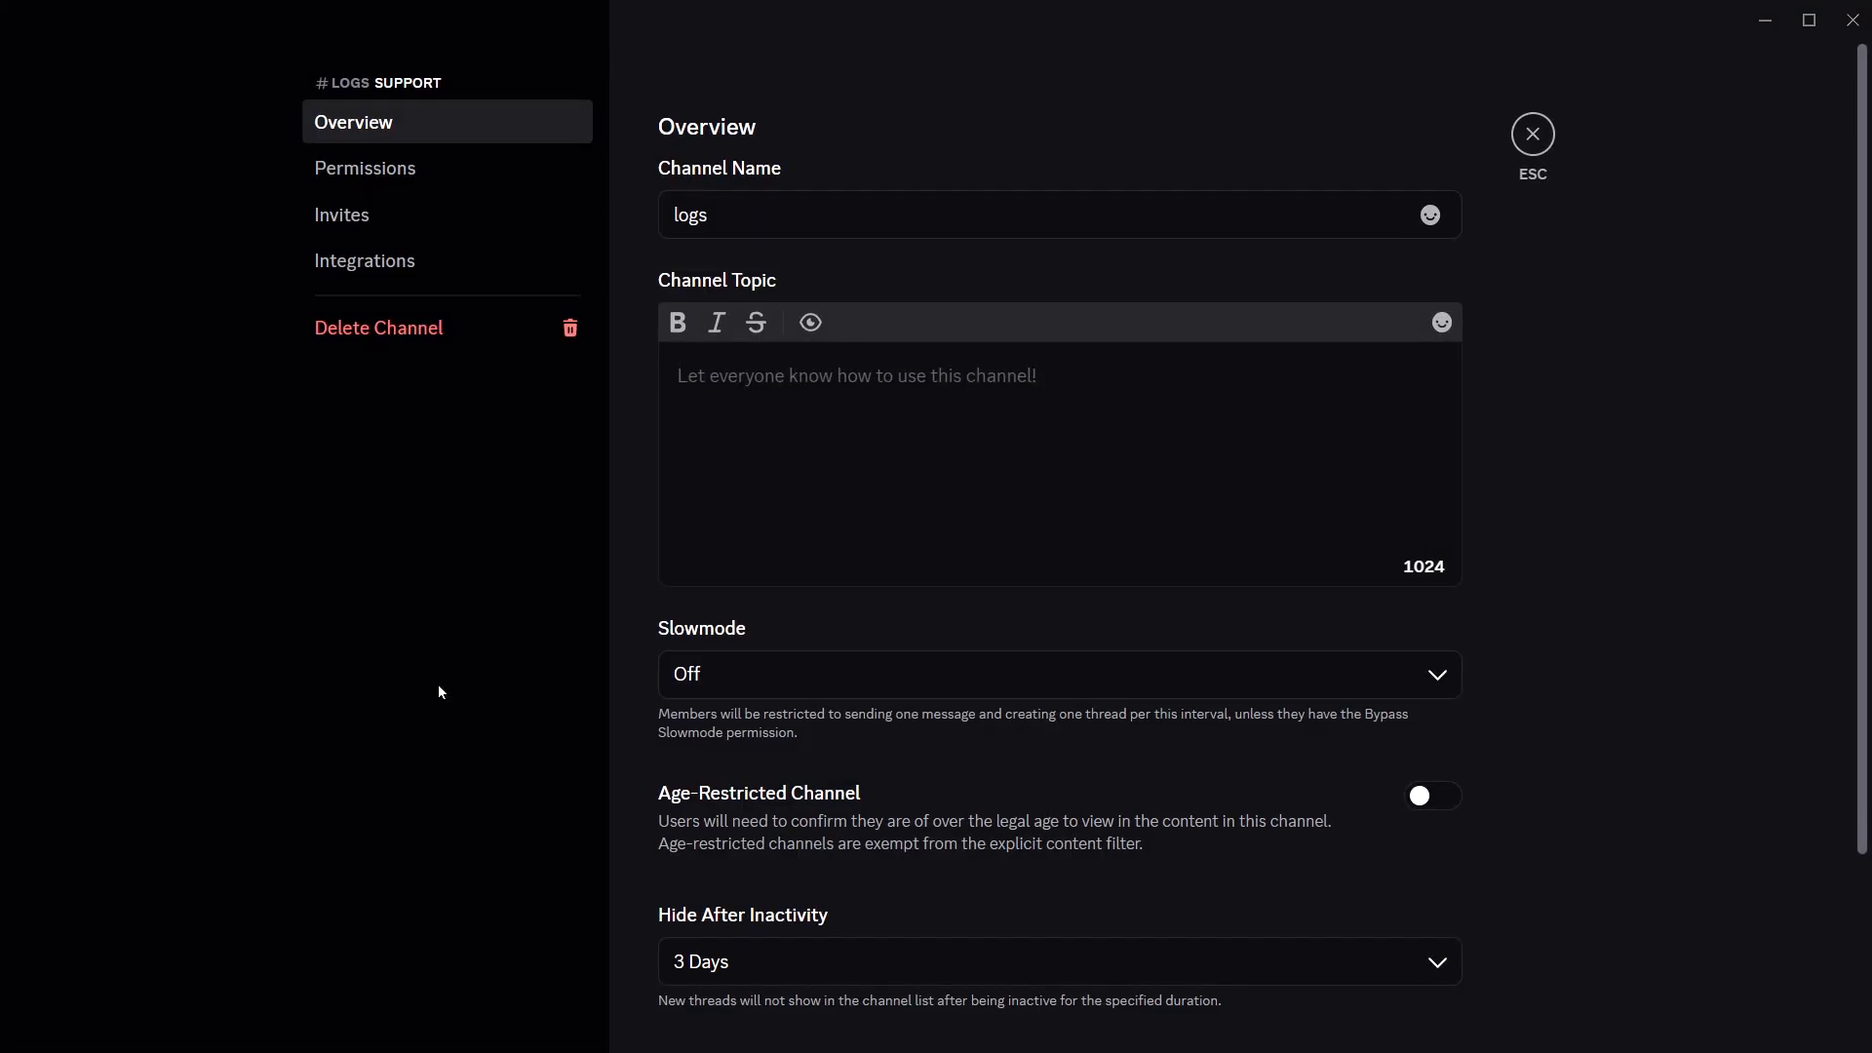
{"action": "left_click", "coordinate": [442, 185]}
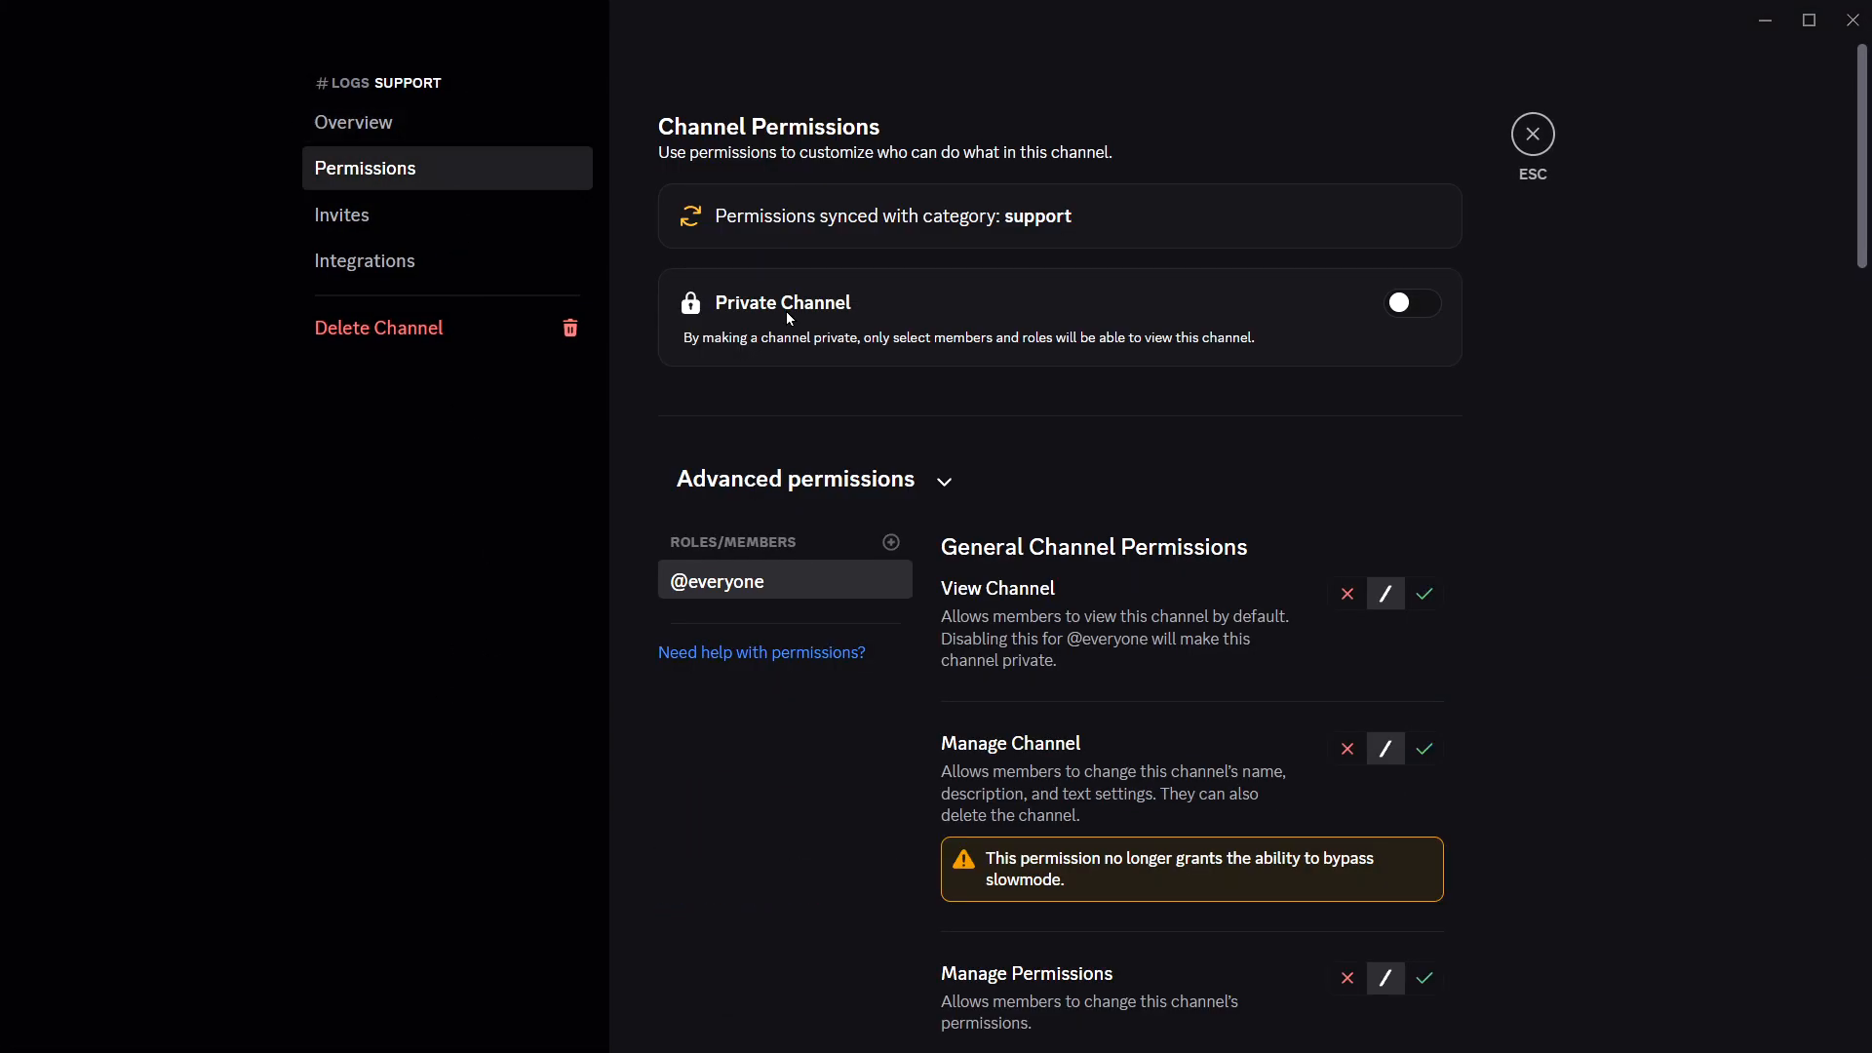
{"action": "left_click", "coordinate": [1399, 306]}
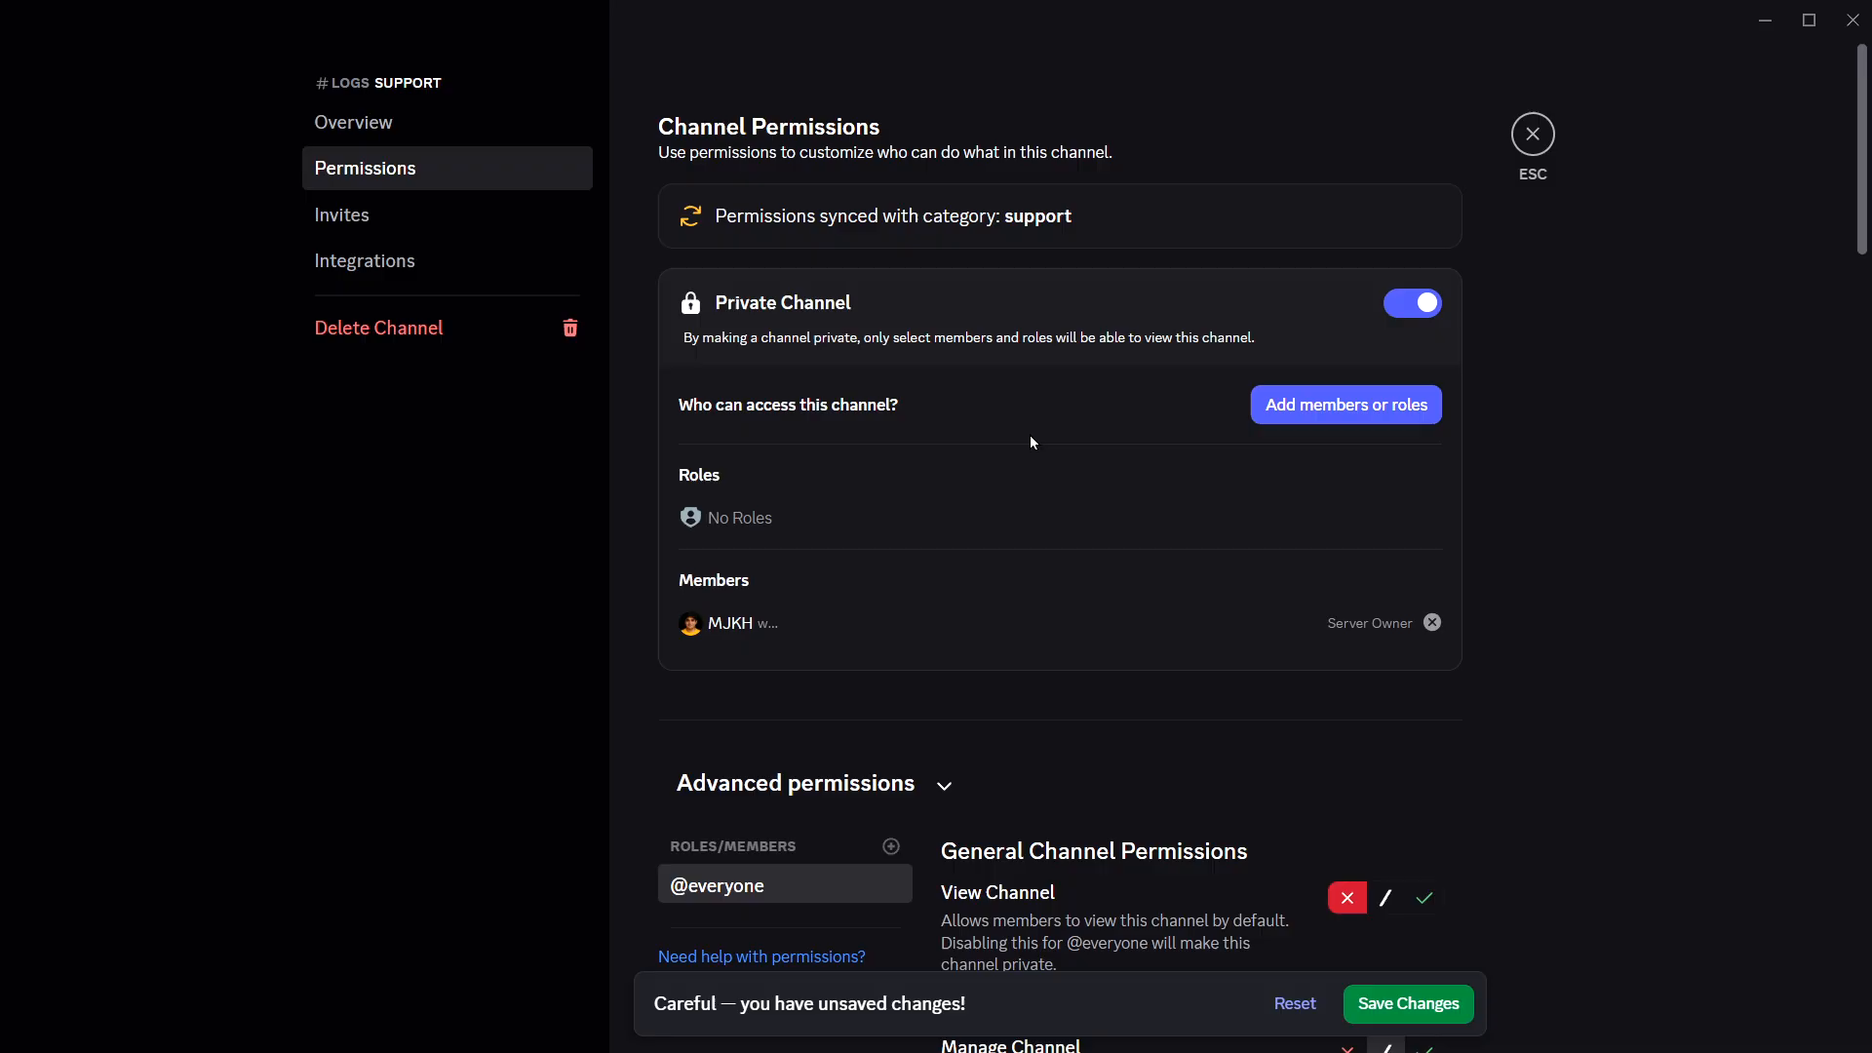
{"action": "left_click", "coordinate": [1439, 990]}
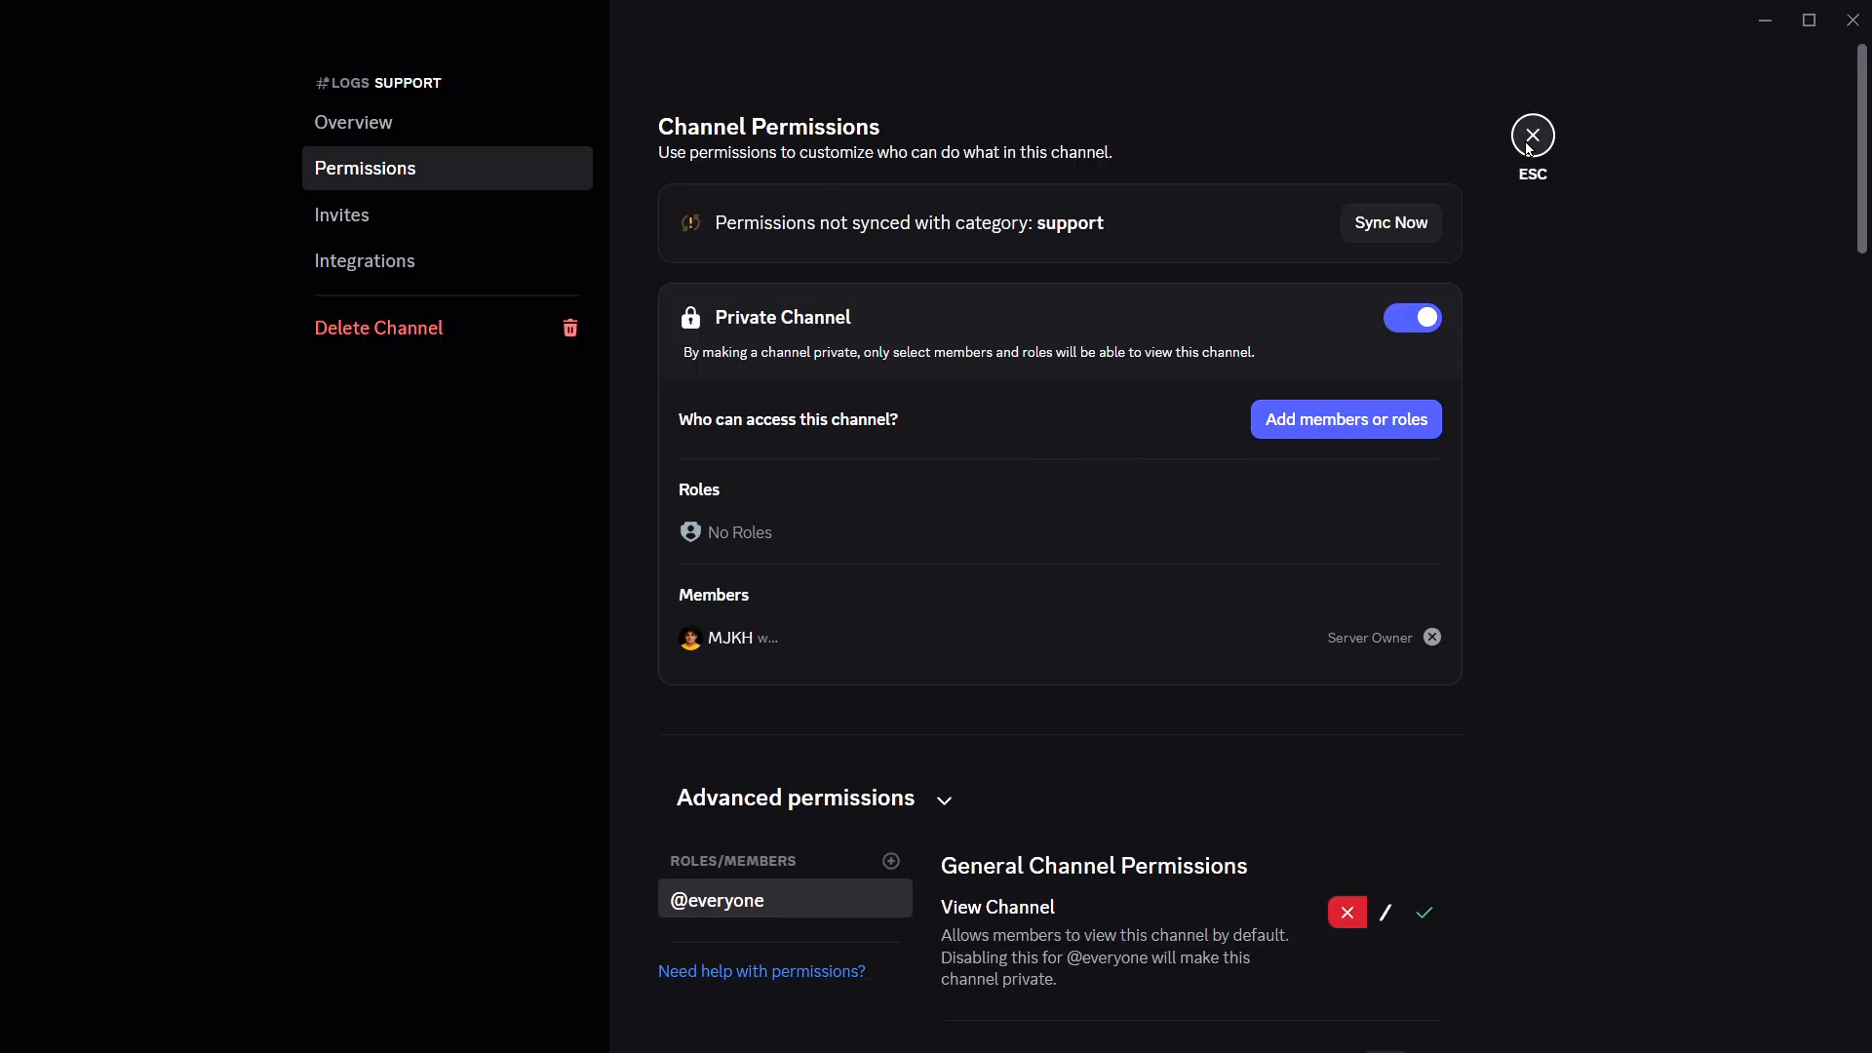
{"action": "left_click", "coordinate": [1527, 141]}
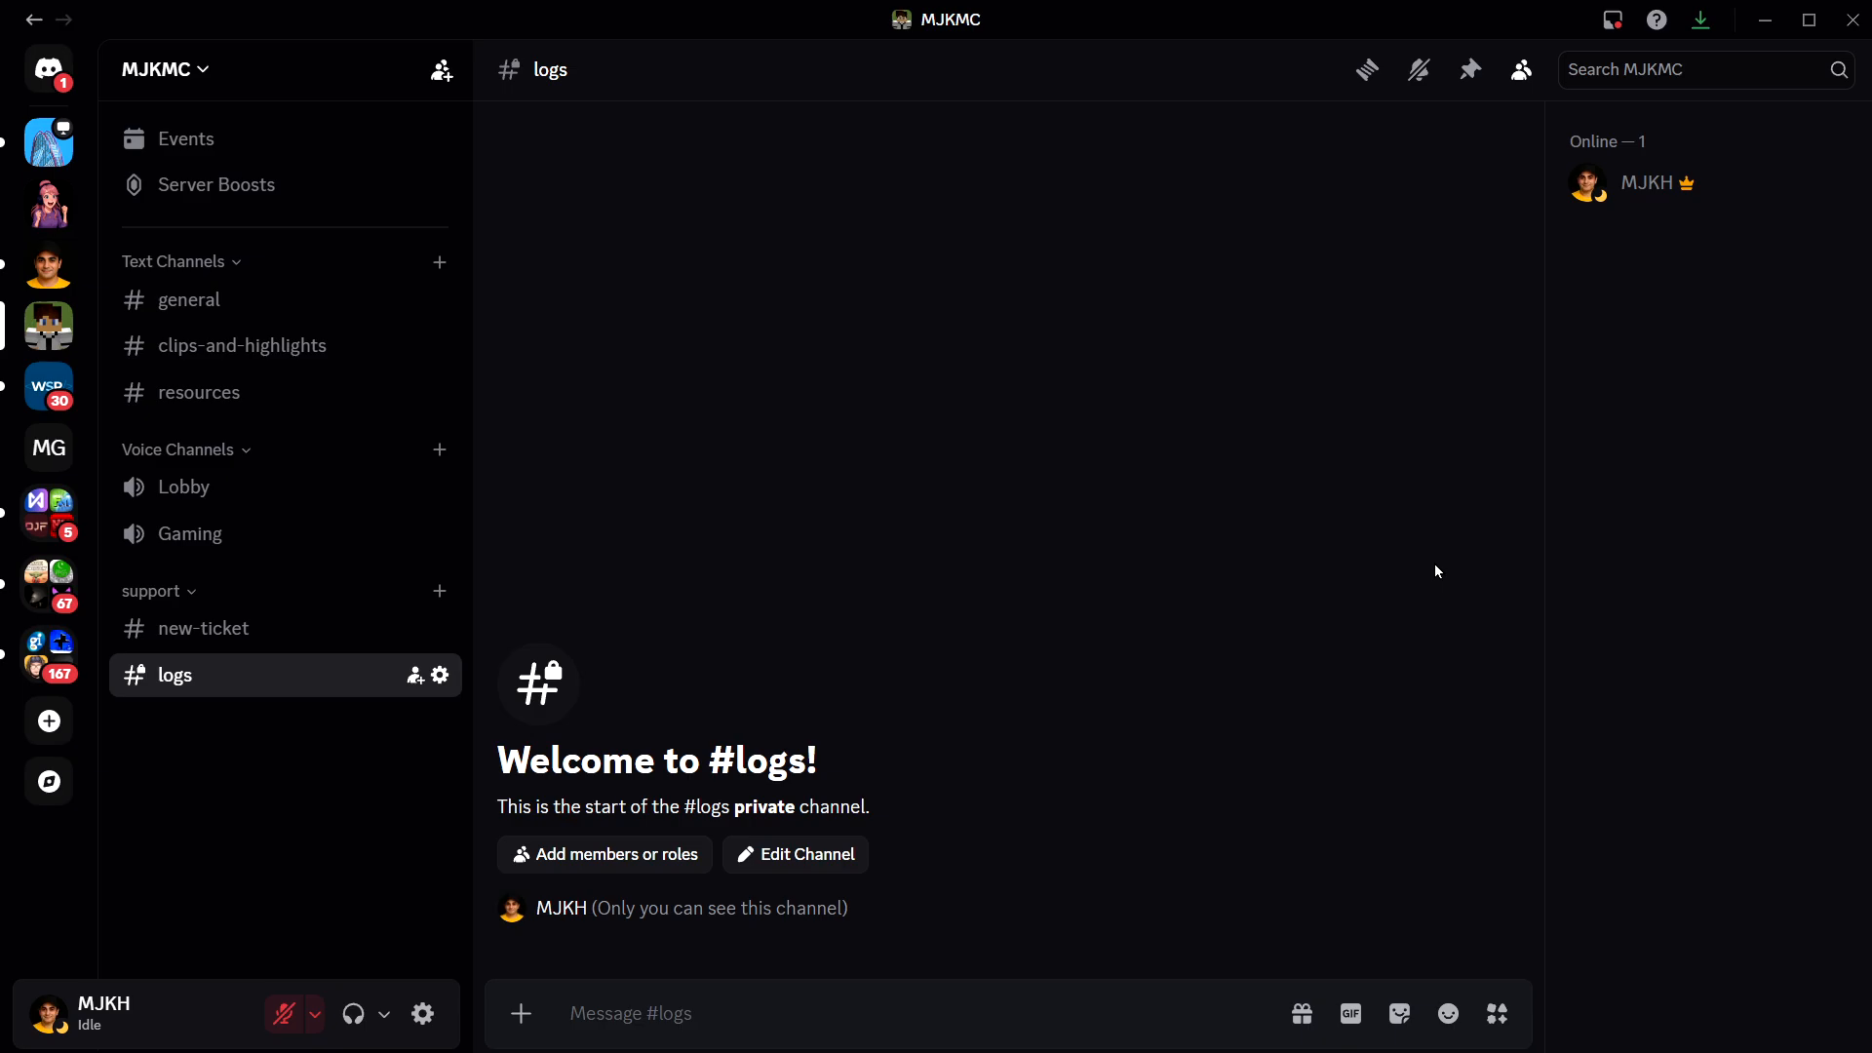
- Create a new server role named "admin" in the server settings and save it
{"action": "left_click", "coordinate": [195, 70]}
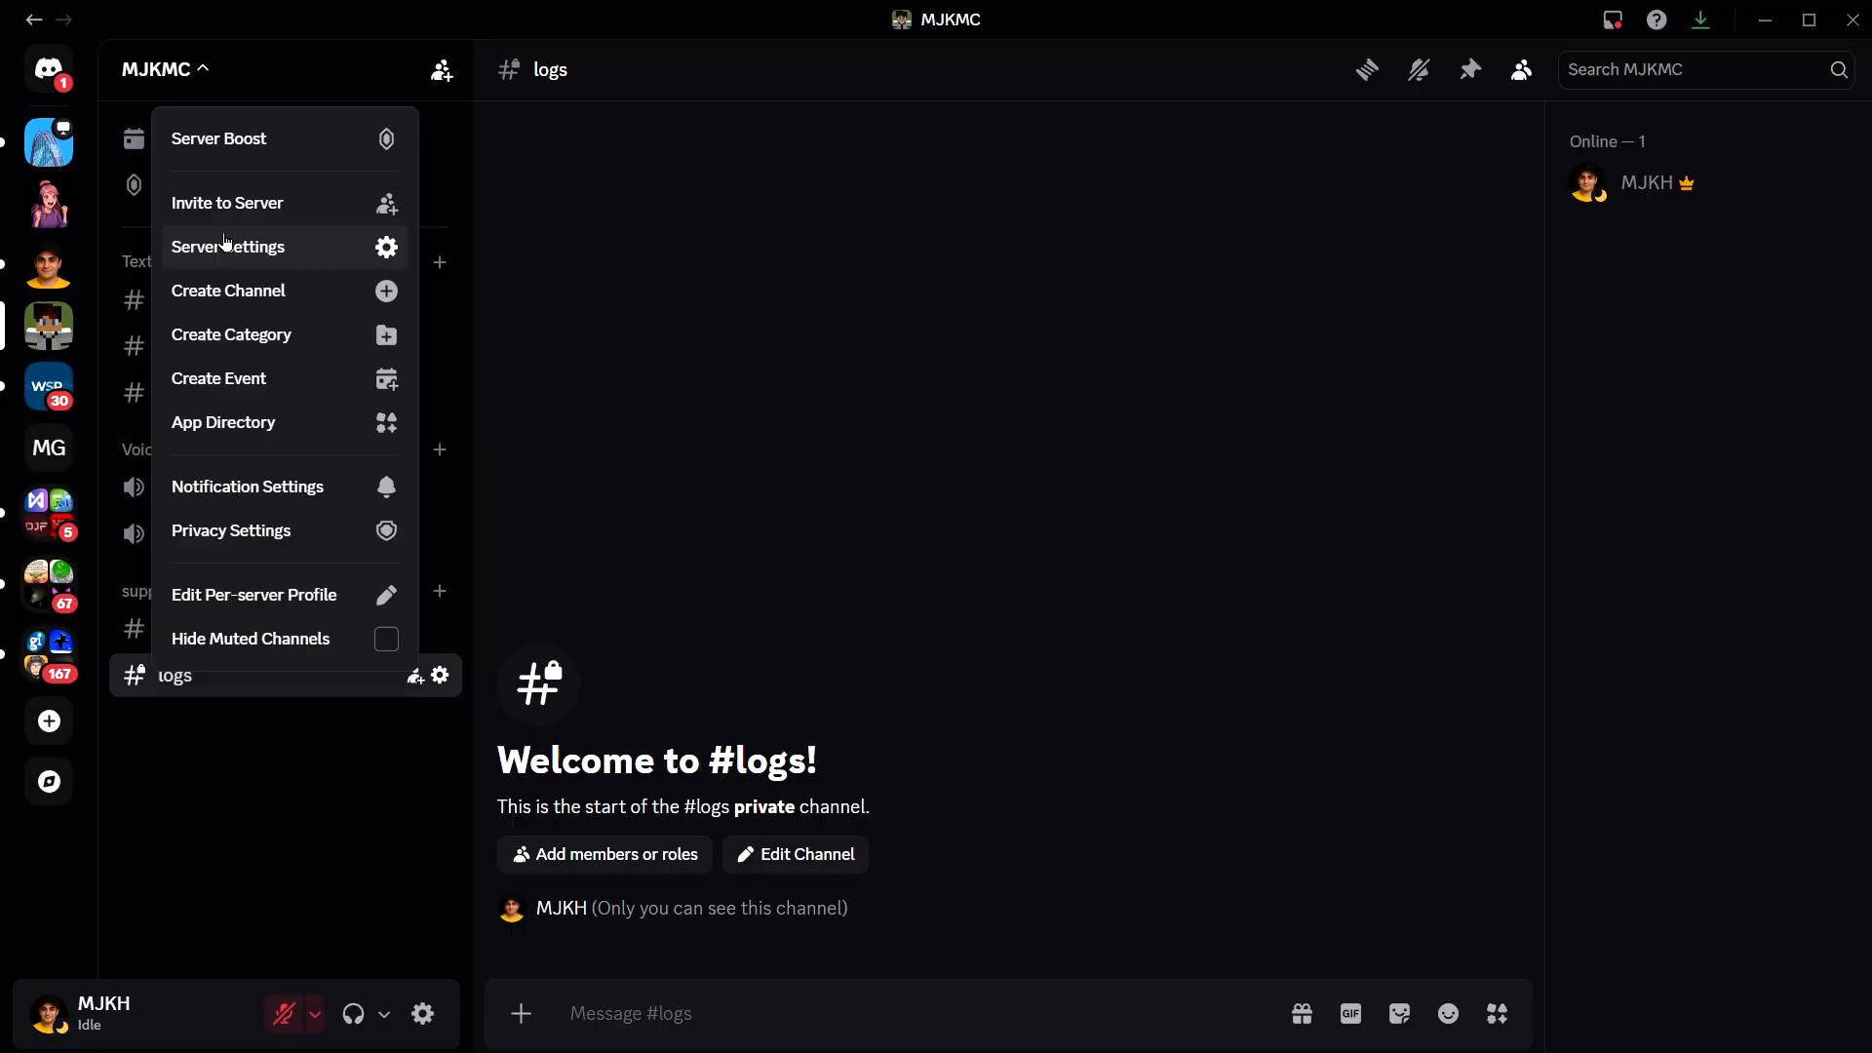
{"action": "left_click", "coordinate": [227, 242]}
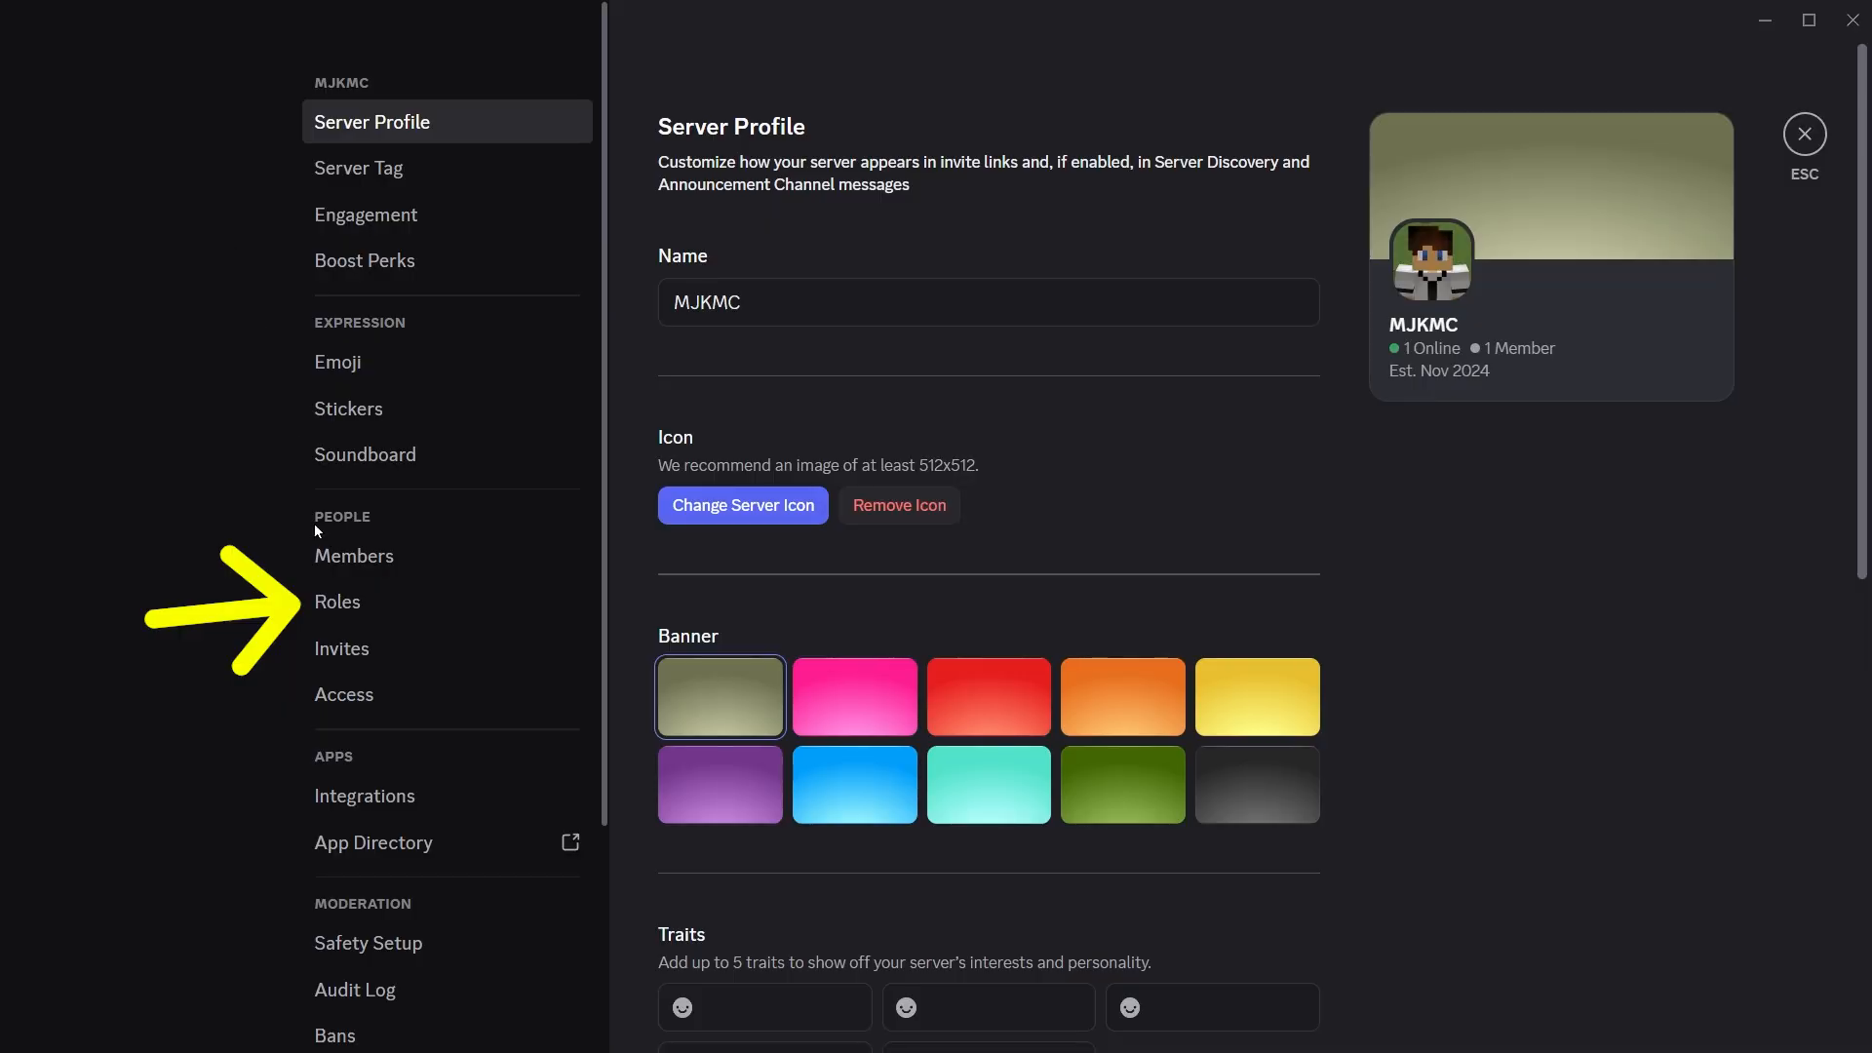
{"action": "left_click", "coordinate": [336, 600]}
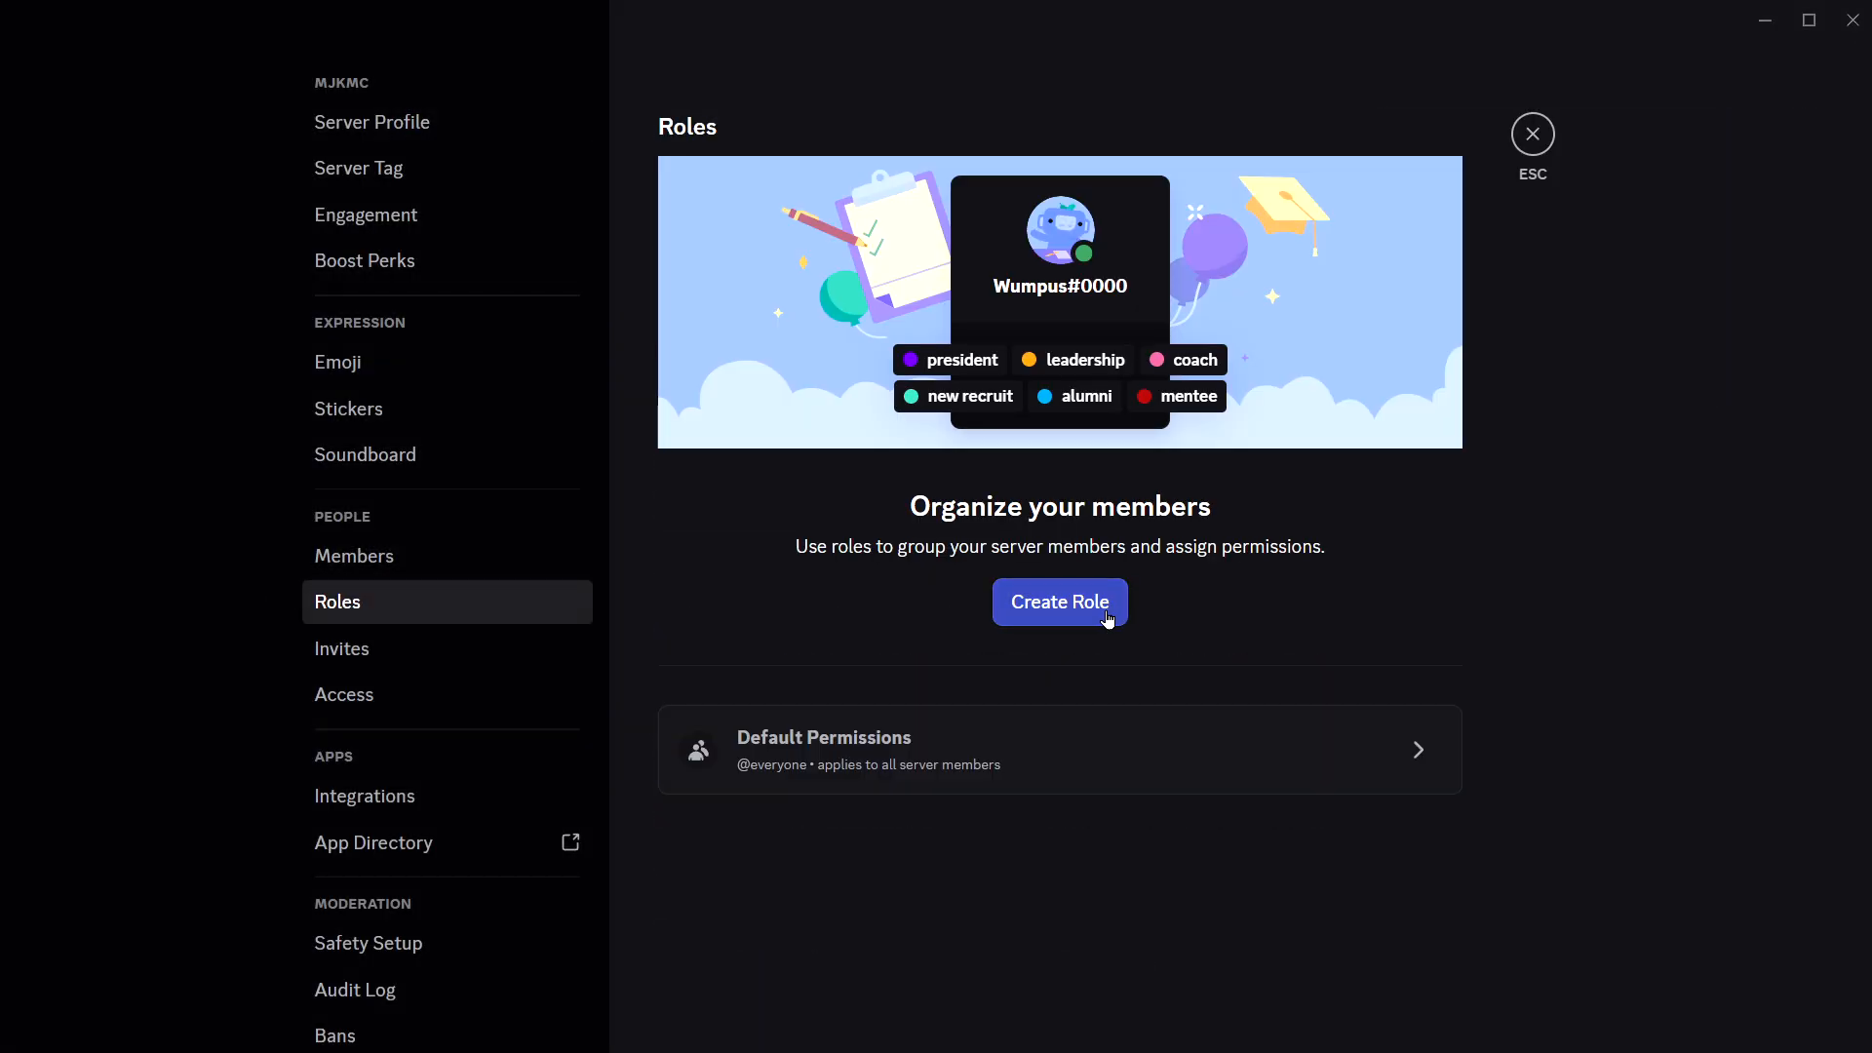
{"action": "left_click", "coordinate": [1059, 602]}
{"action": "key", "text": "ctrl+a"}
{"action": "key", "text": "BackSpace"}
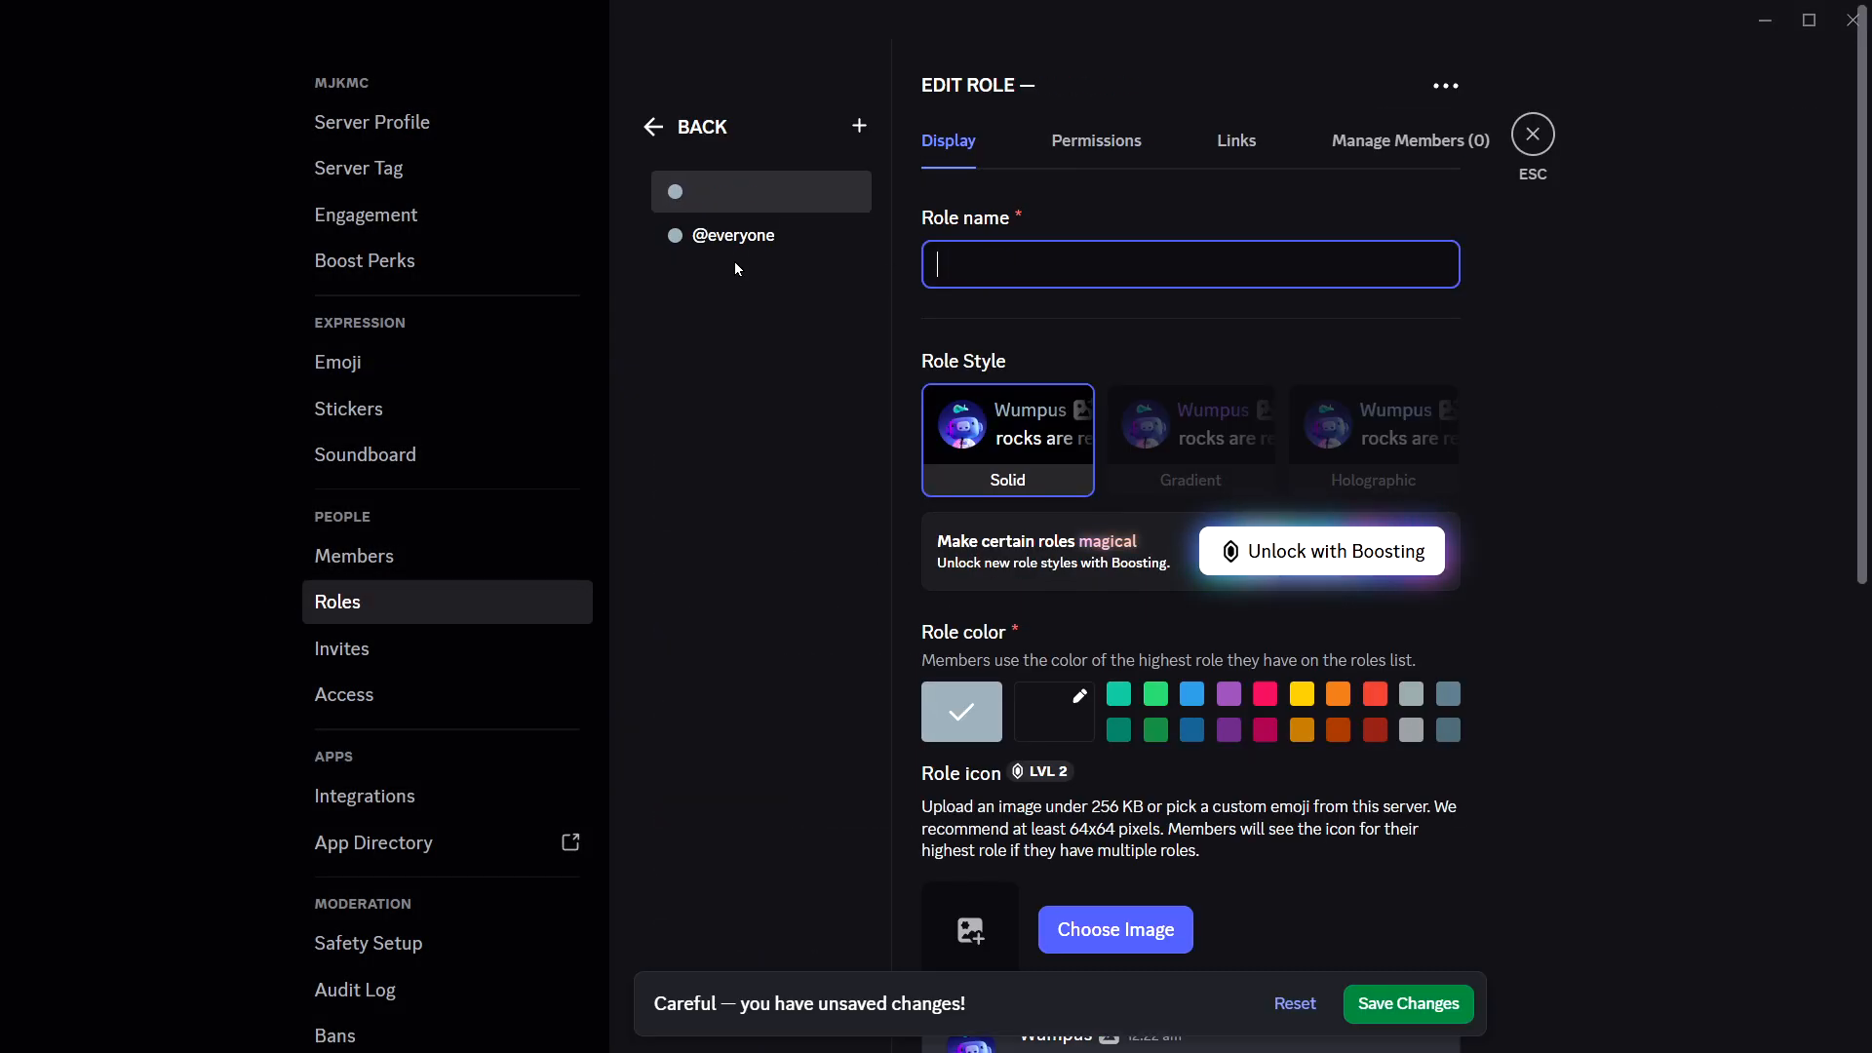
{"action": "type", "text": "admin"}
{"action": "key", "text": "ctrl+a"}
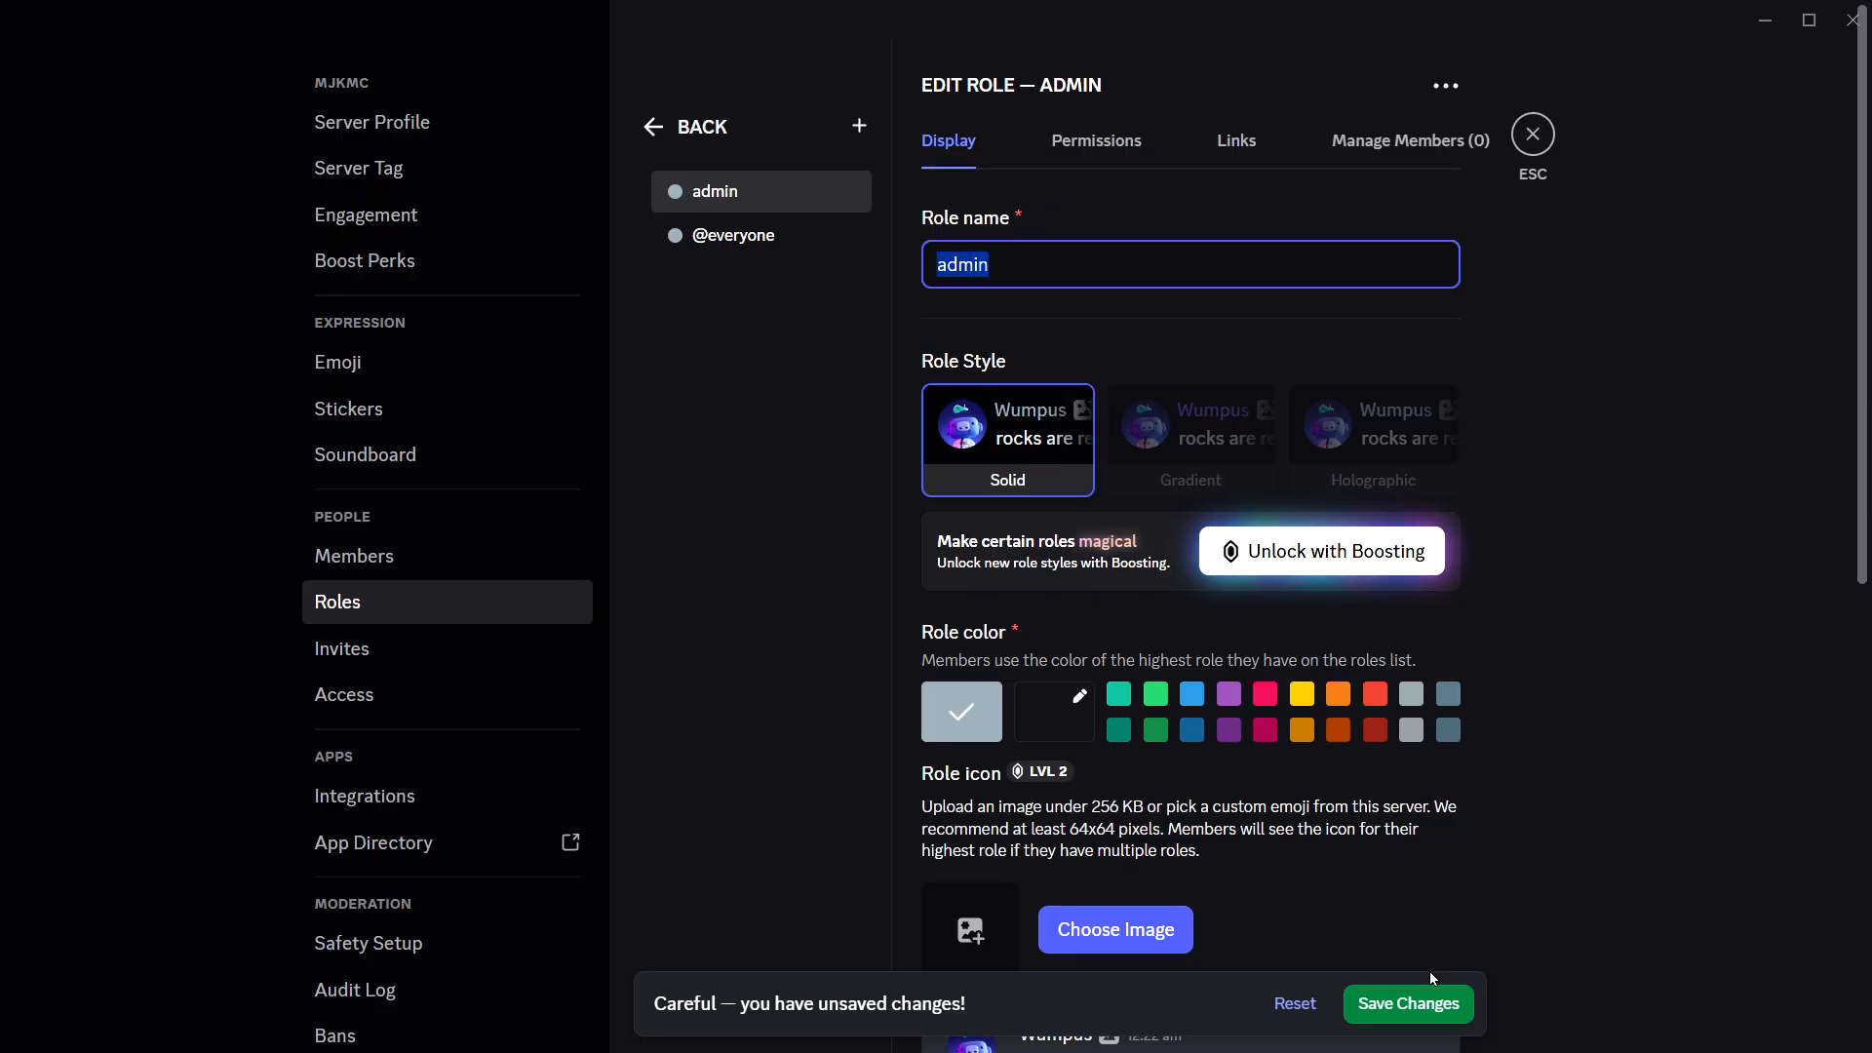
{"action": "left_click", "coordinate": [1413, 1004]}
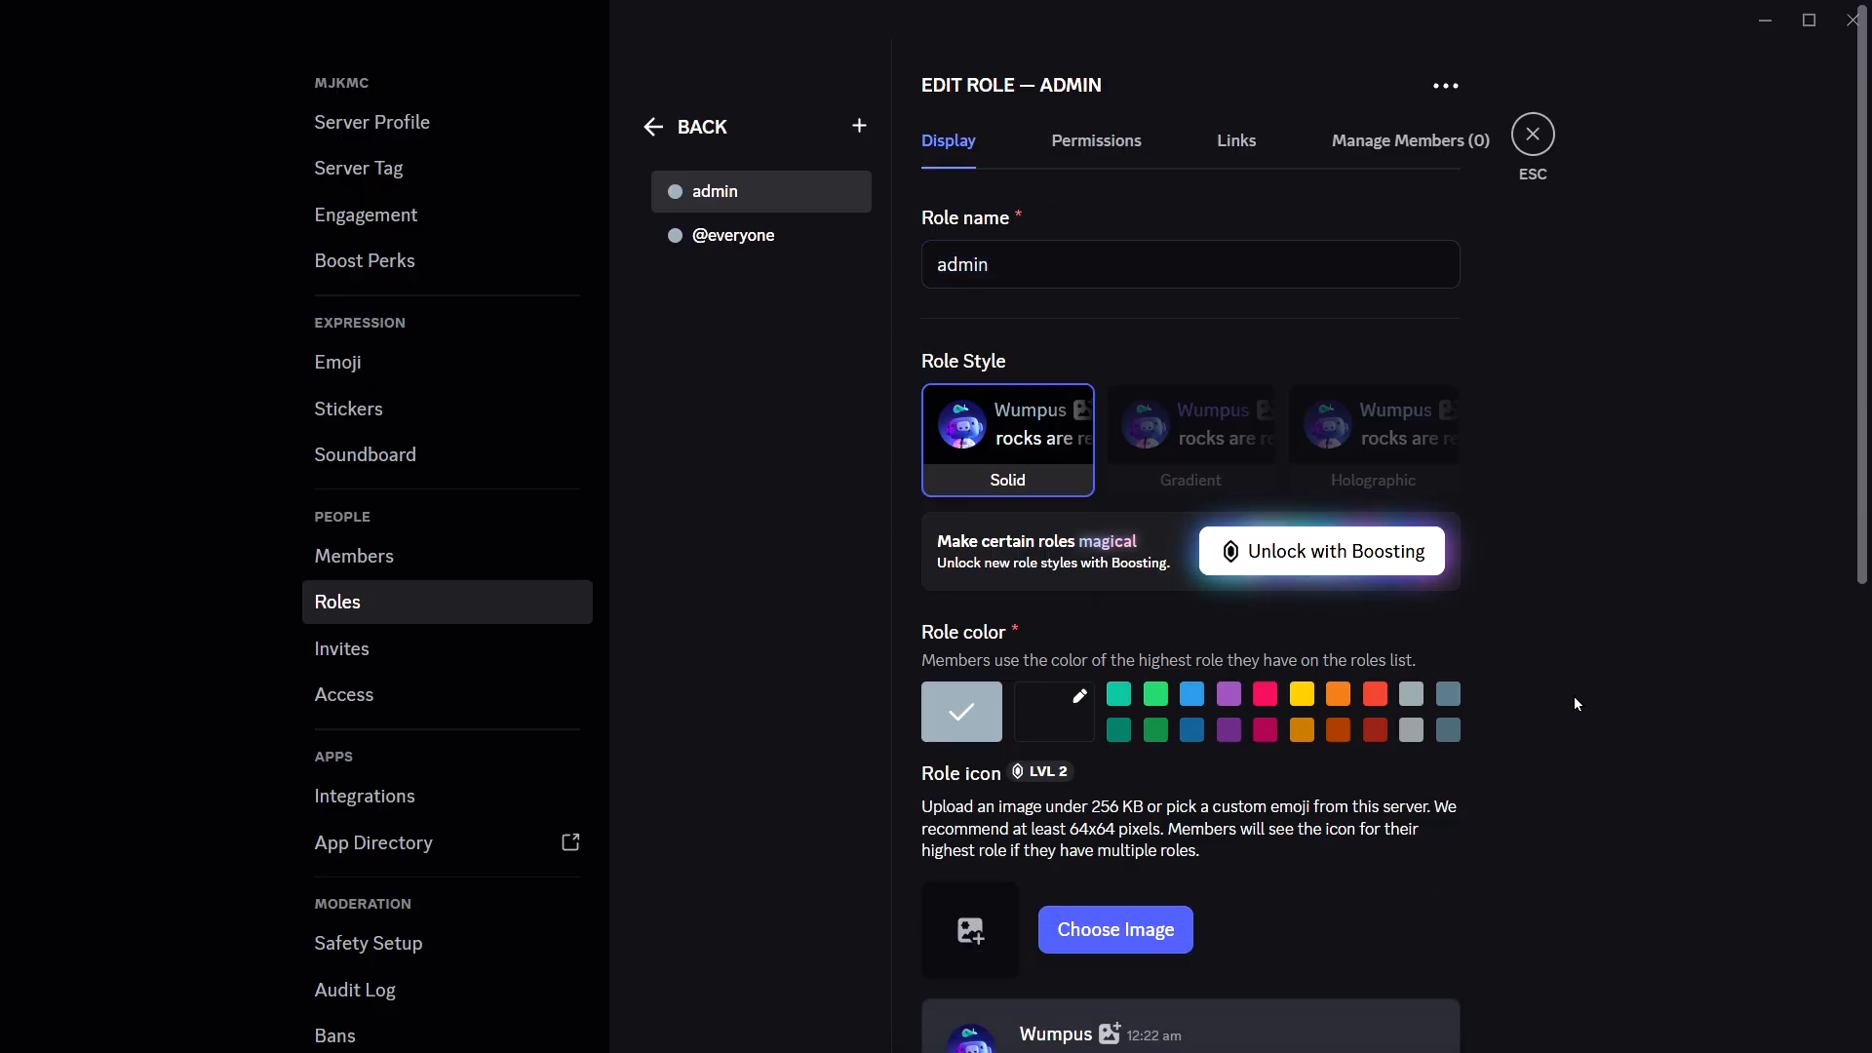
- Grant the admin role the Administrator permission, save it and leave the server settings
{"action": "left_click", "coordinate": [1096, 141]}
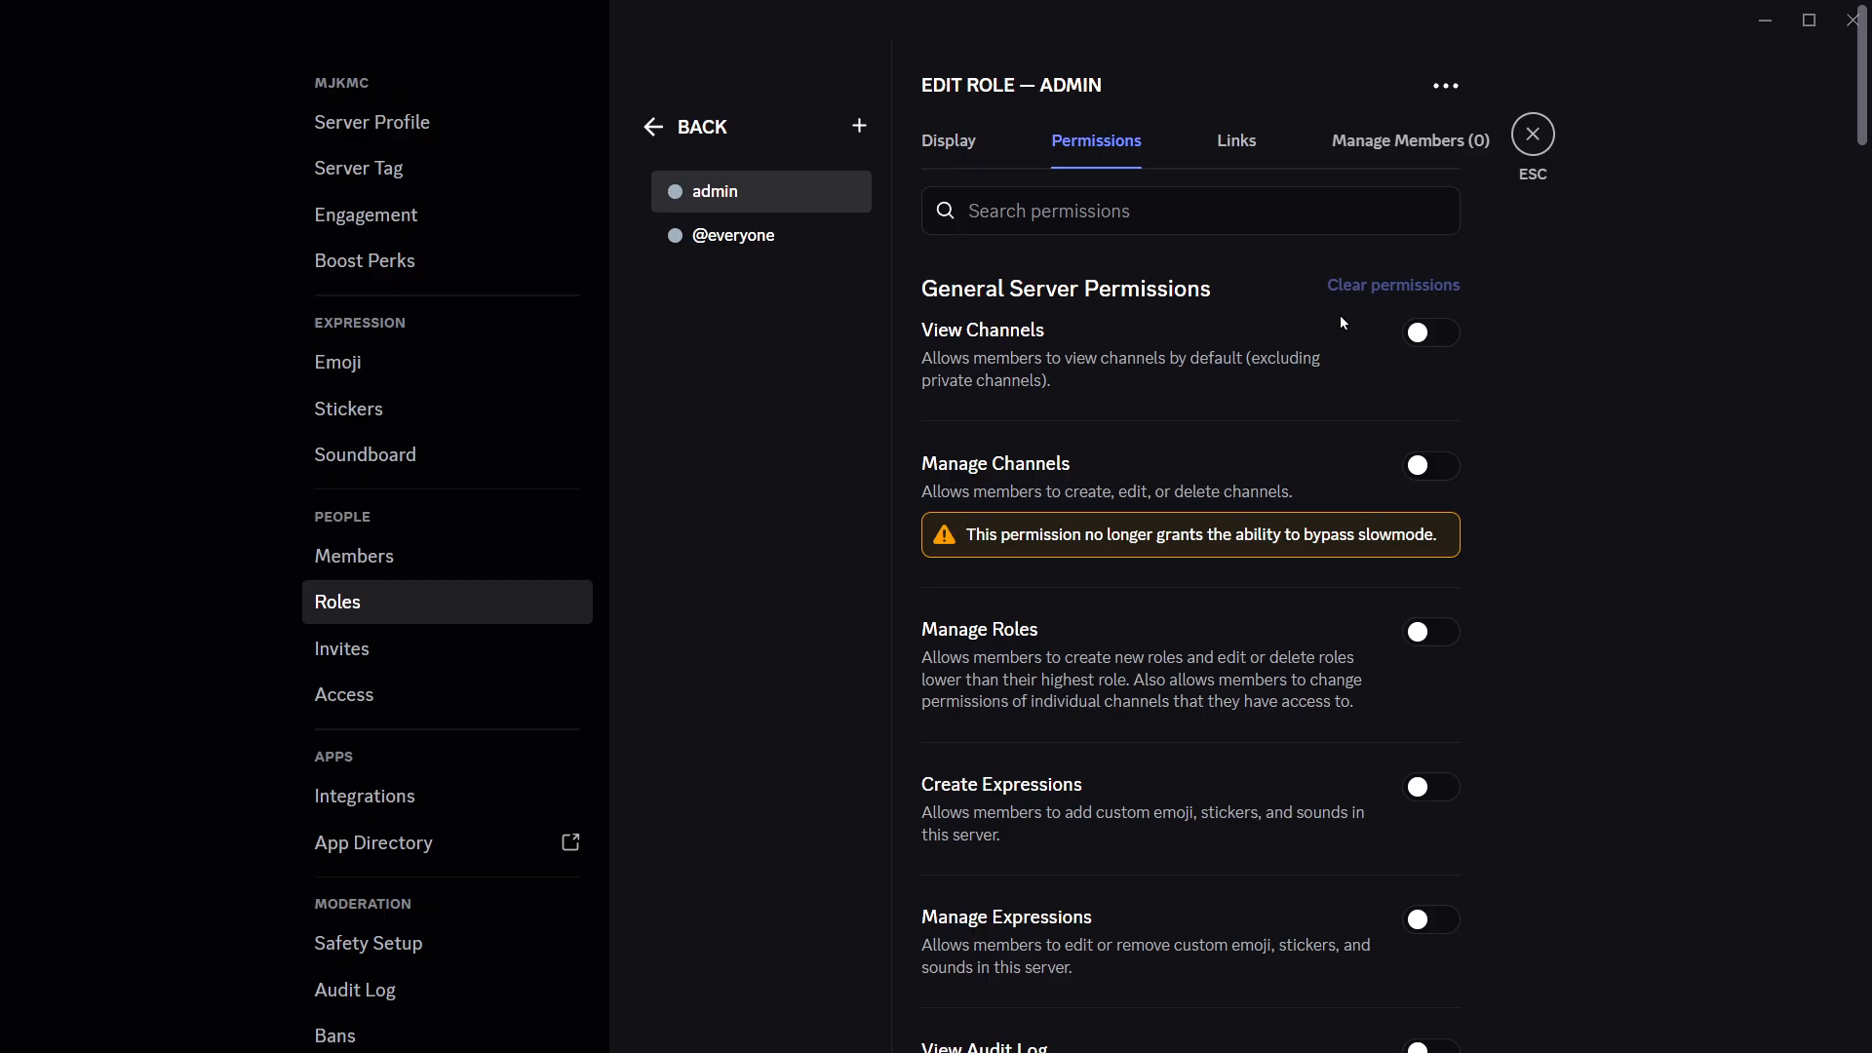
{"action": "scroll", "coordinate": [1550, 618], "scroll_direction": "down", "scroll_amount": 14}
{"action": "scroll", "coordinate": [1861, 284], "scroll_direction": "up", "scroll_amount": 14}
{"action": "left_click_drag", "start_coordinate": [1861, 111], "coordinate": [1860, 1052]}
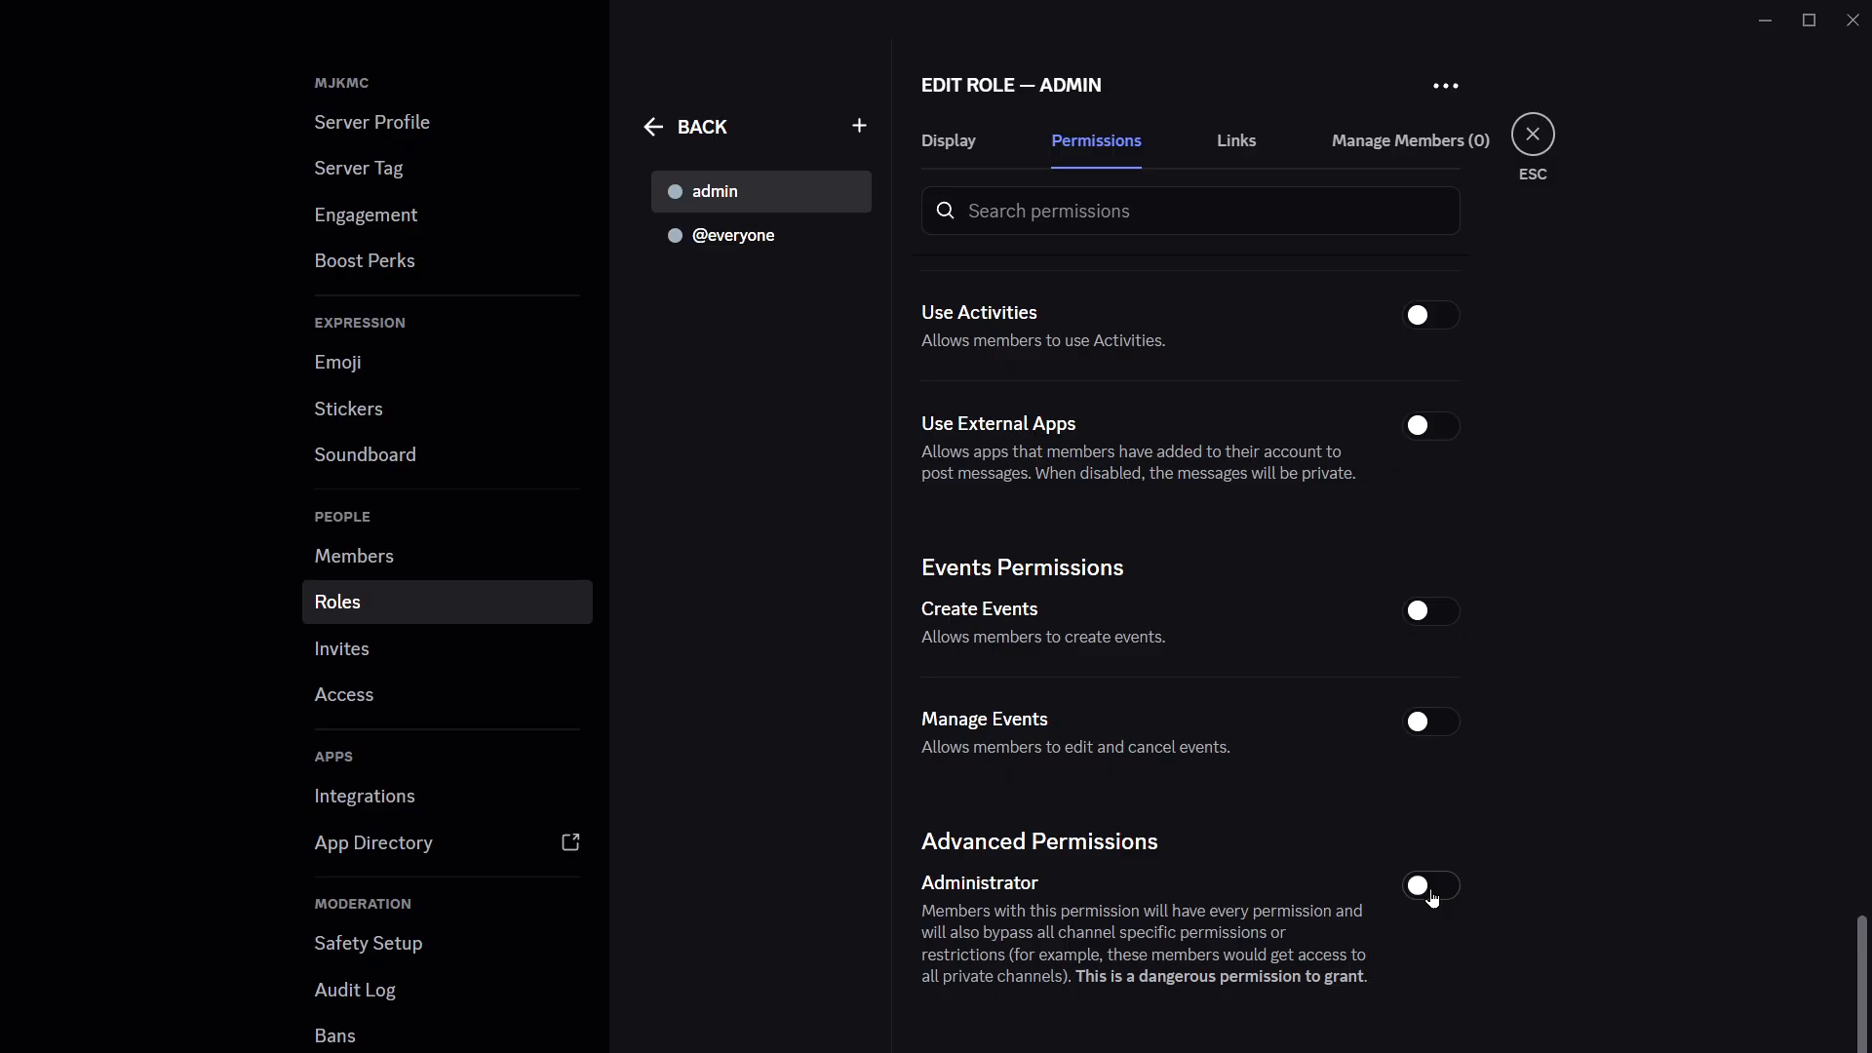
{"action": "left_click", "coordinate": [1432, 898]}
{"action": "left_click", "coordinate": [1418, 1004]}
{"action": "scroll", "coordinate": [1622, 588], "scroll_direction": "up", "scroll_amount": 10}
{"action": "left_click", "coordinate": [951, 142]}
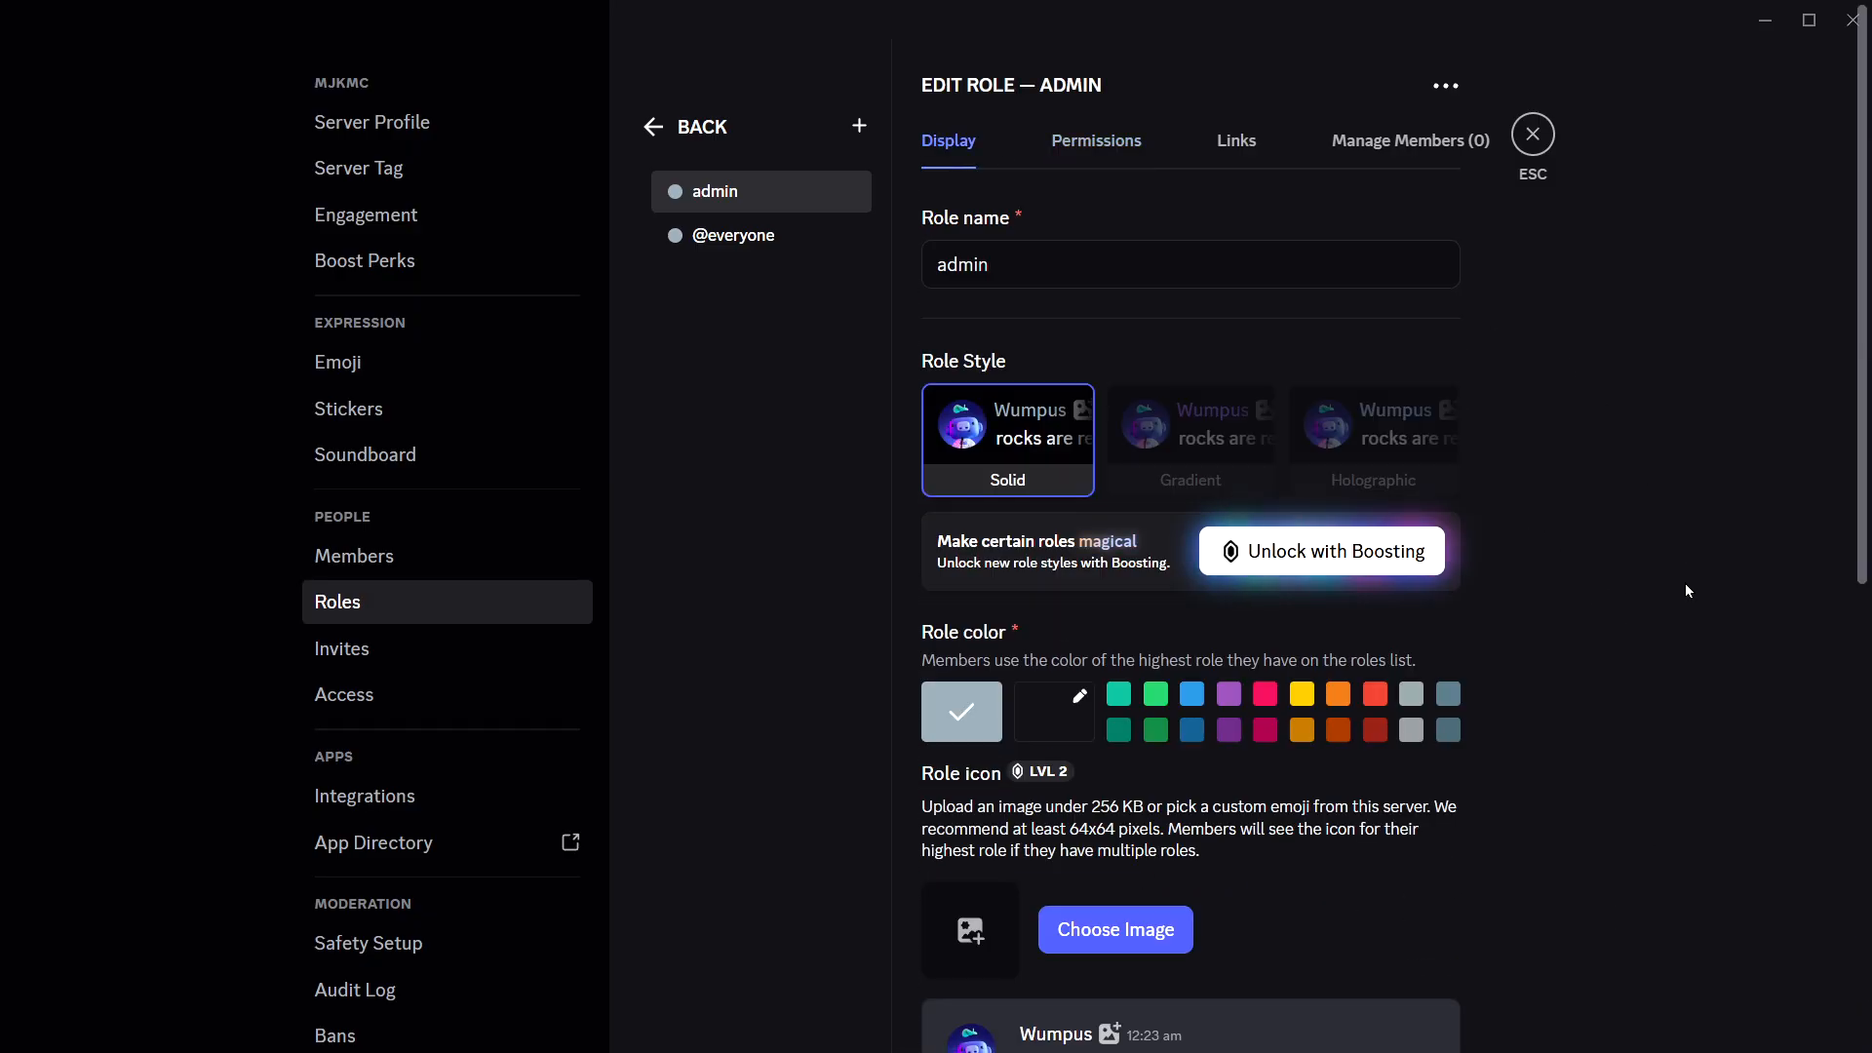
{"action": "left_click", "coordinate": [1532, 133]}
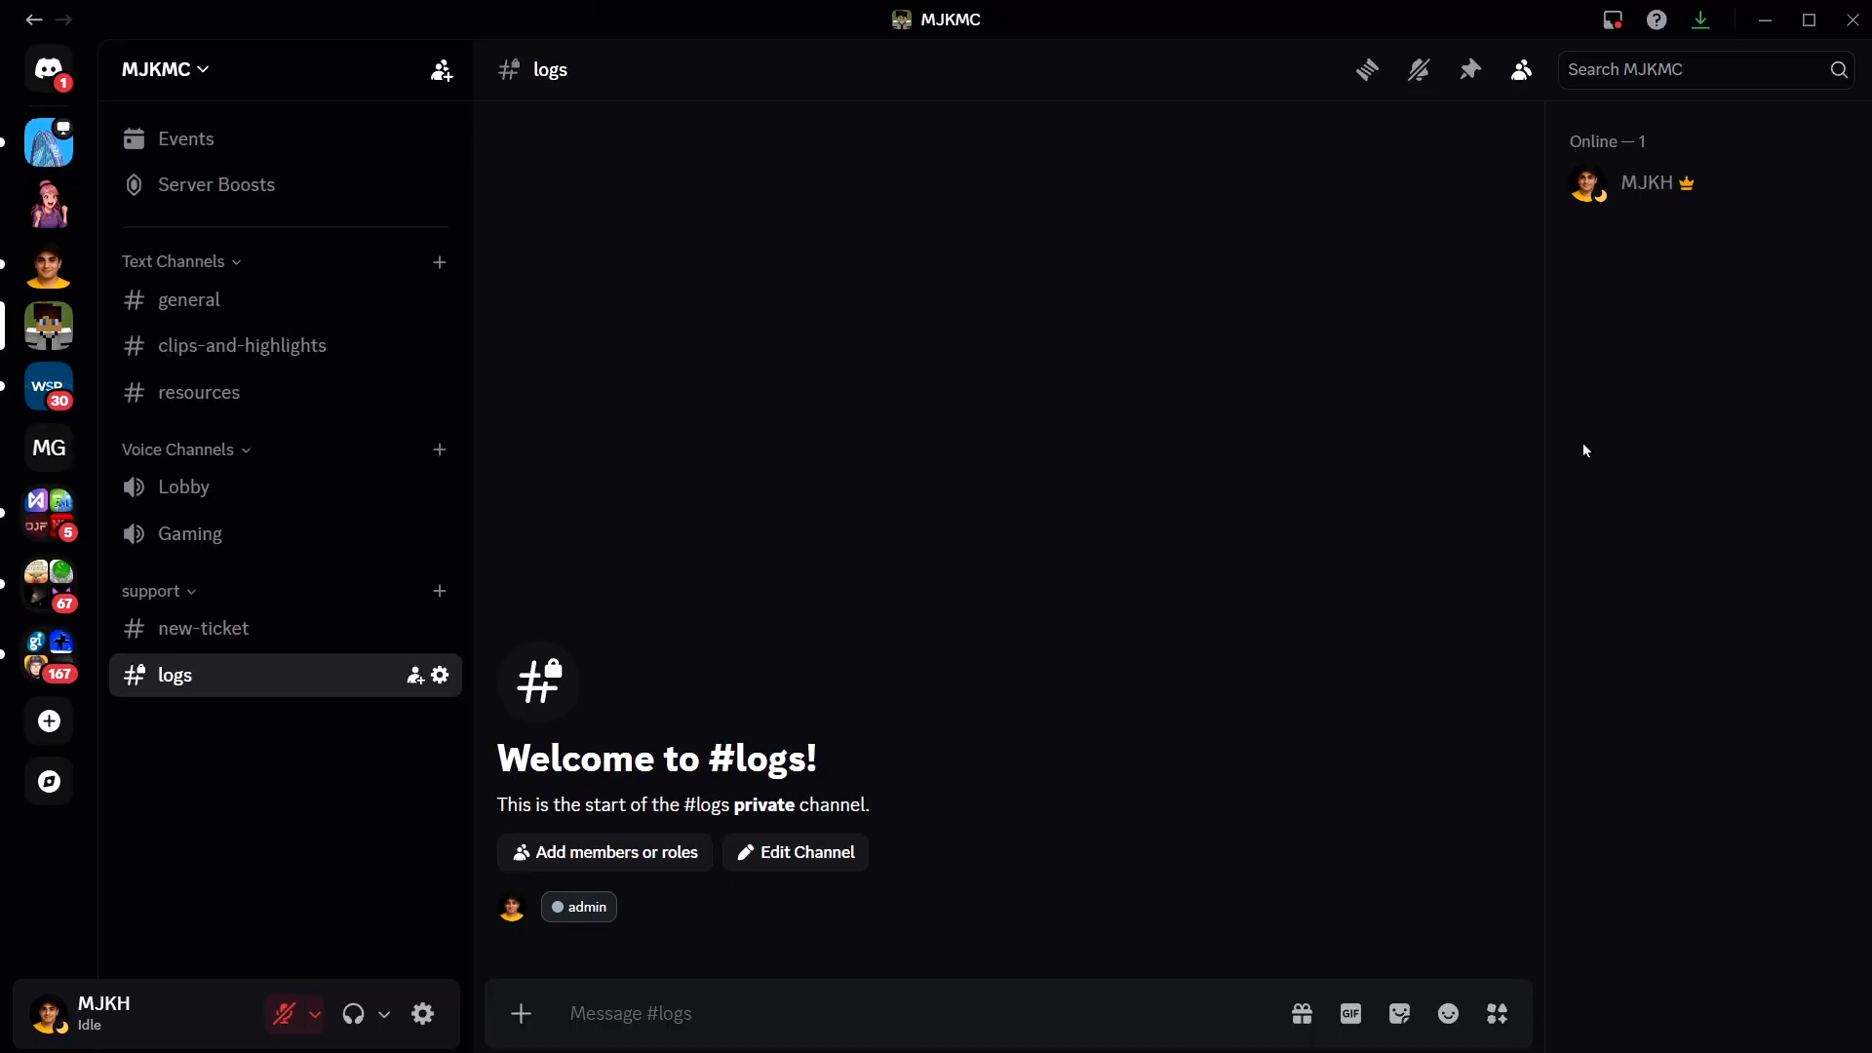
- Check in the logs channel's permissions which roles and members have access to it
{"action": "left_click", "coordinate": [443, 686]}
{"action": "left_click", "coordinate": [376, 170]}
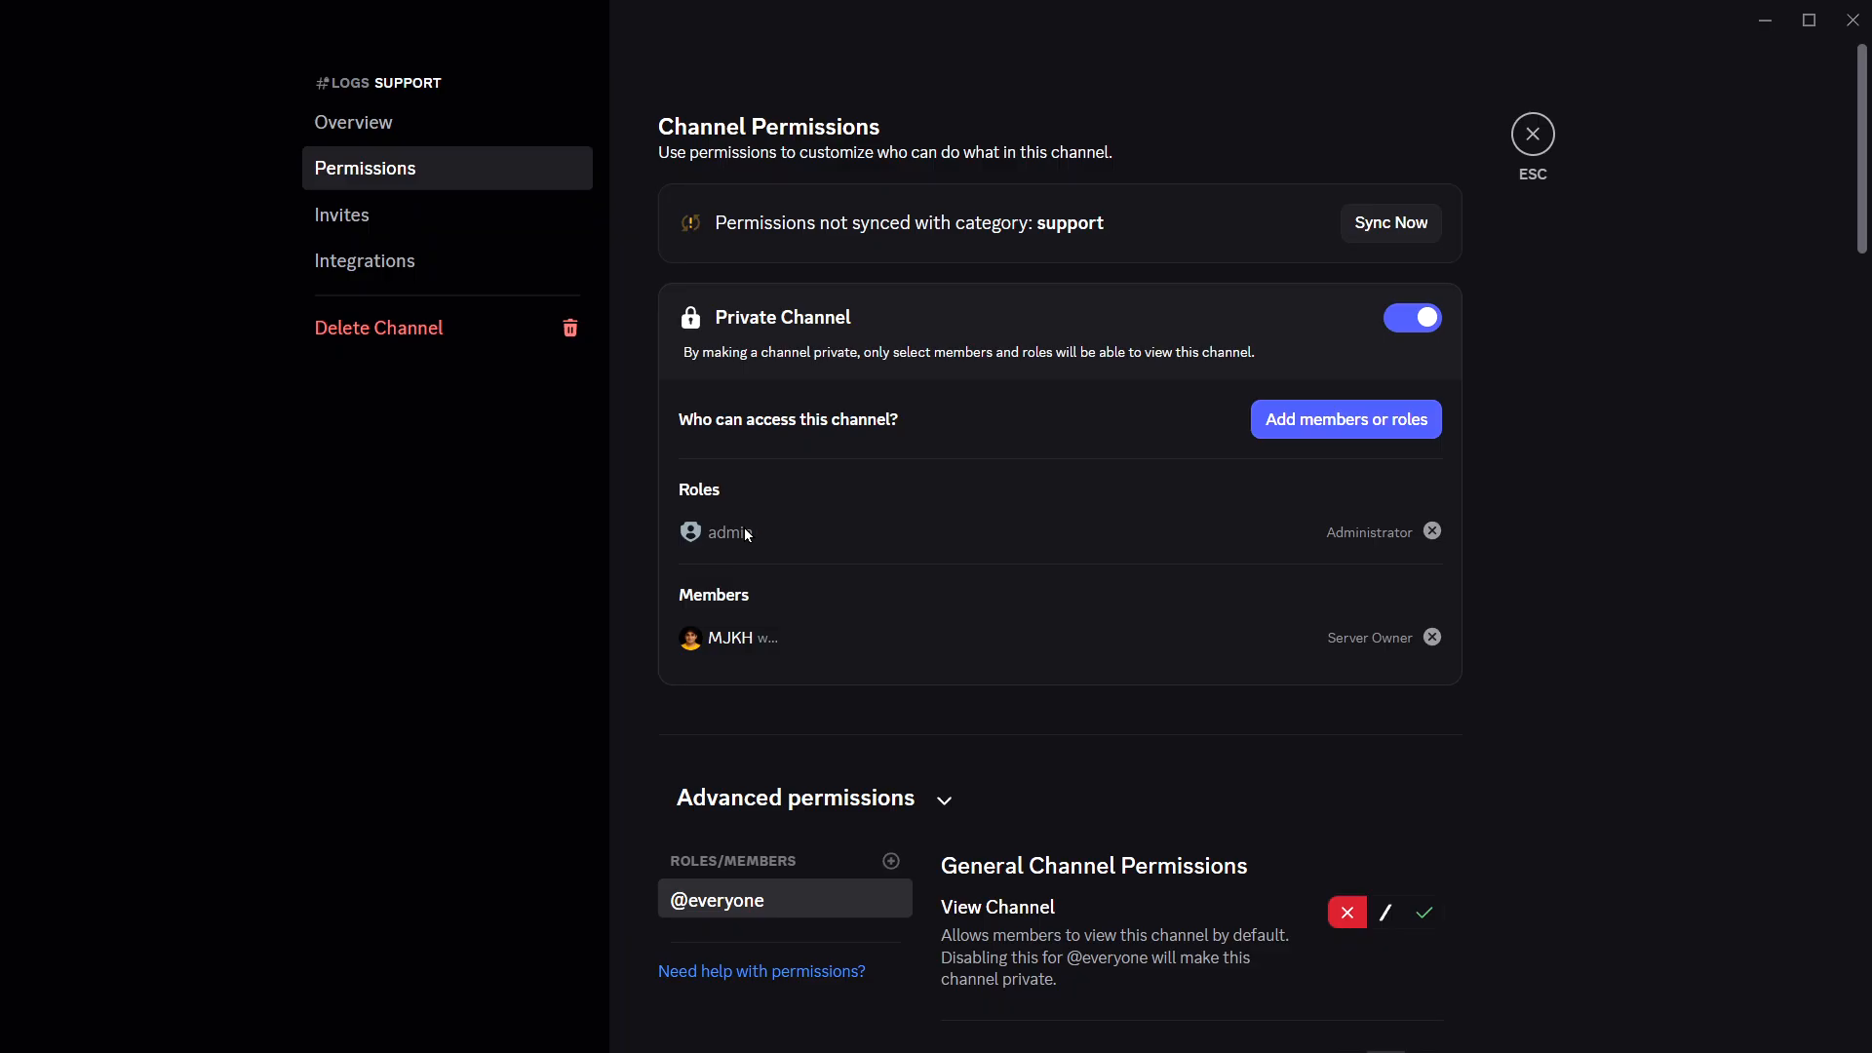
{"action": "left_click", "coordinate": [1531, 136]}
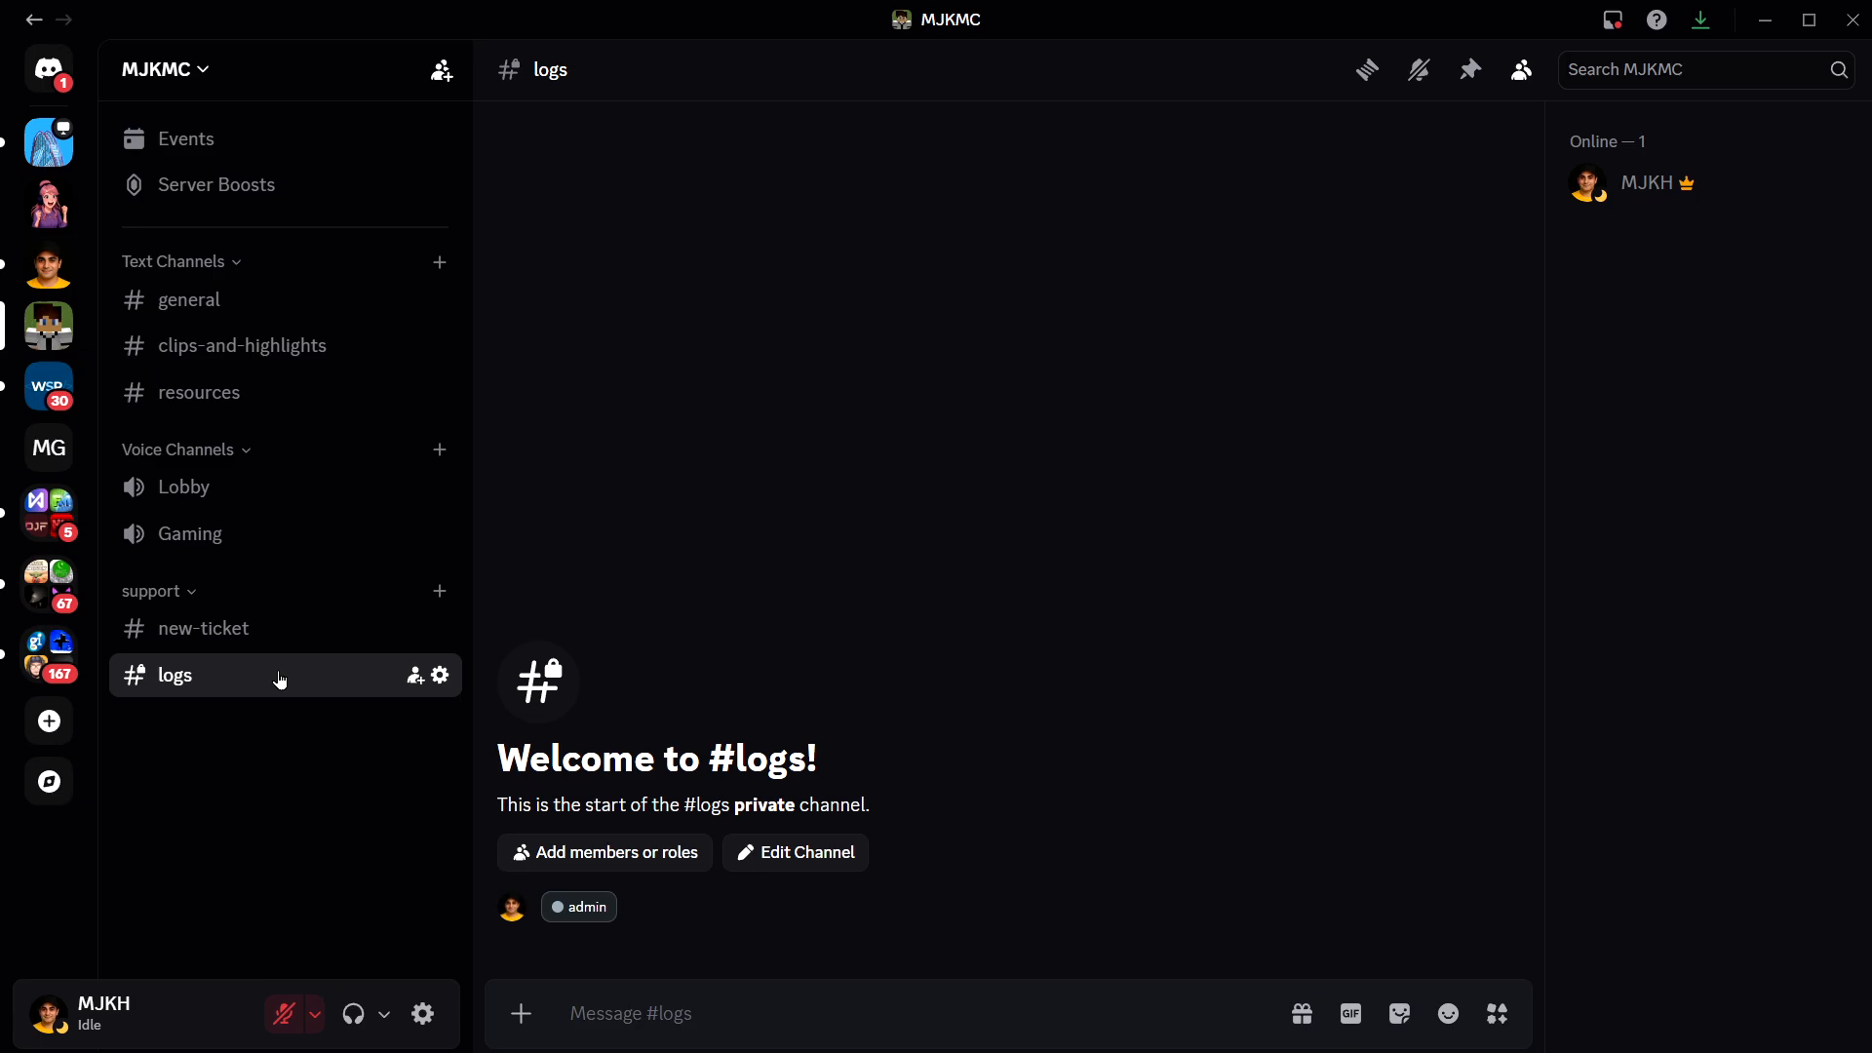
- Switch to the web browser, search Google for "tickety" and open the Tickety website
{"action": "key", "text": "alt+Tab"}
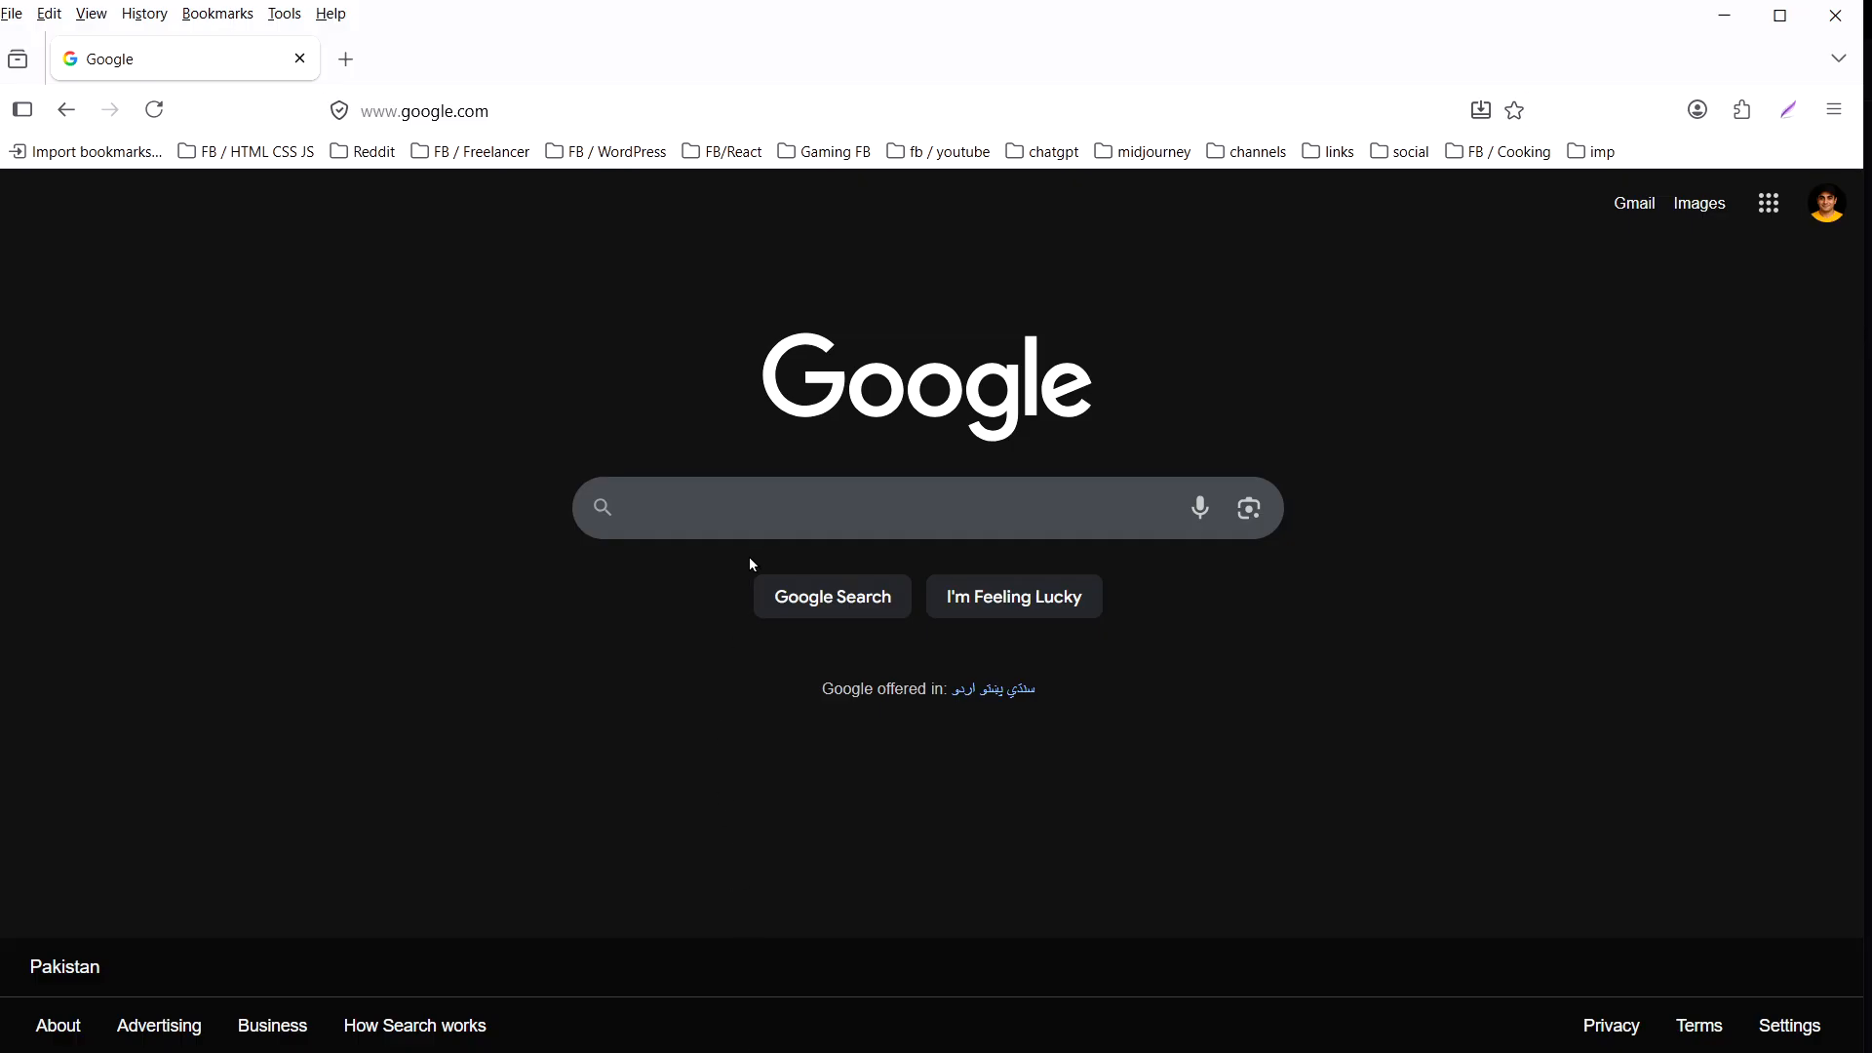
{"action": "left_click", "coordinate": [756, 518]}
{"action": "type", "text": "tickety"}
{"action": "left_click", "coordinate": [775, 597]}
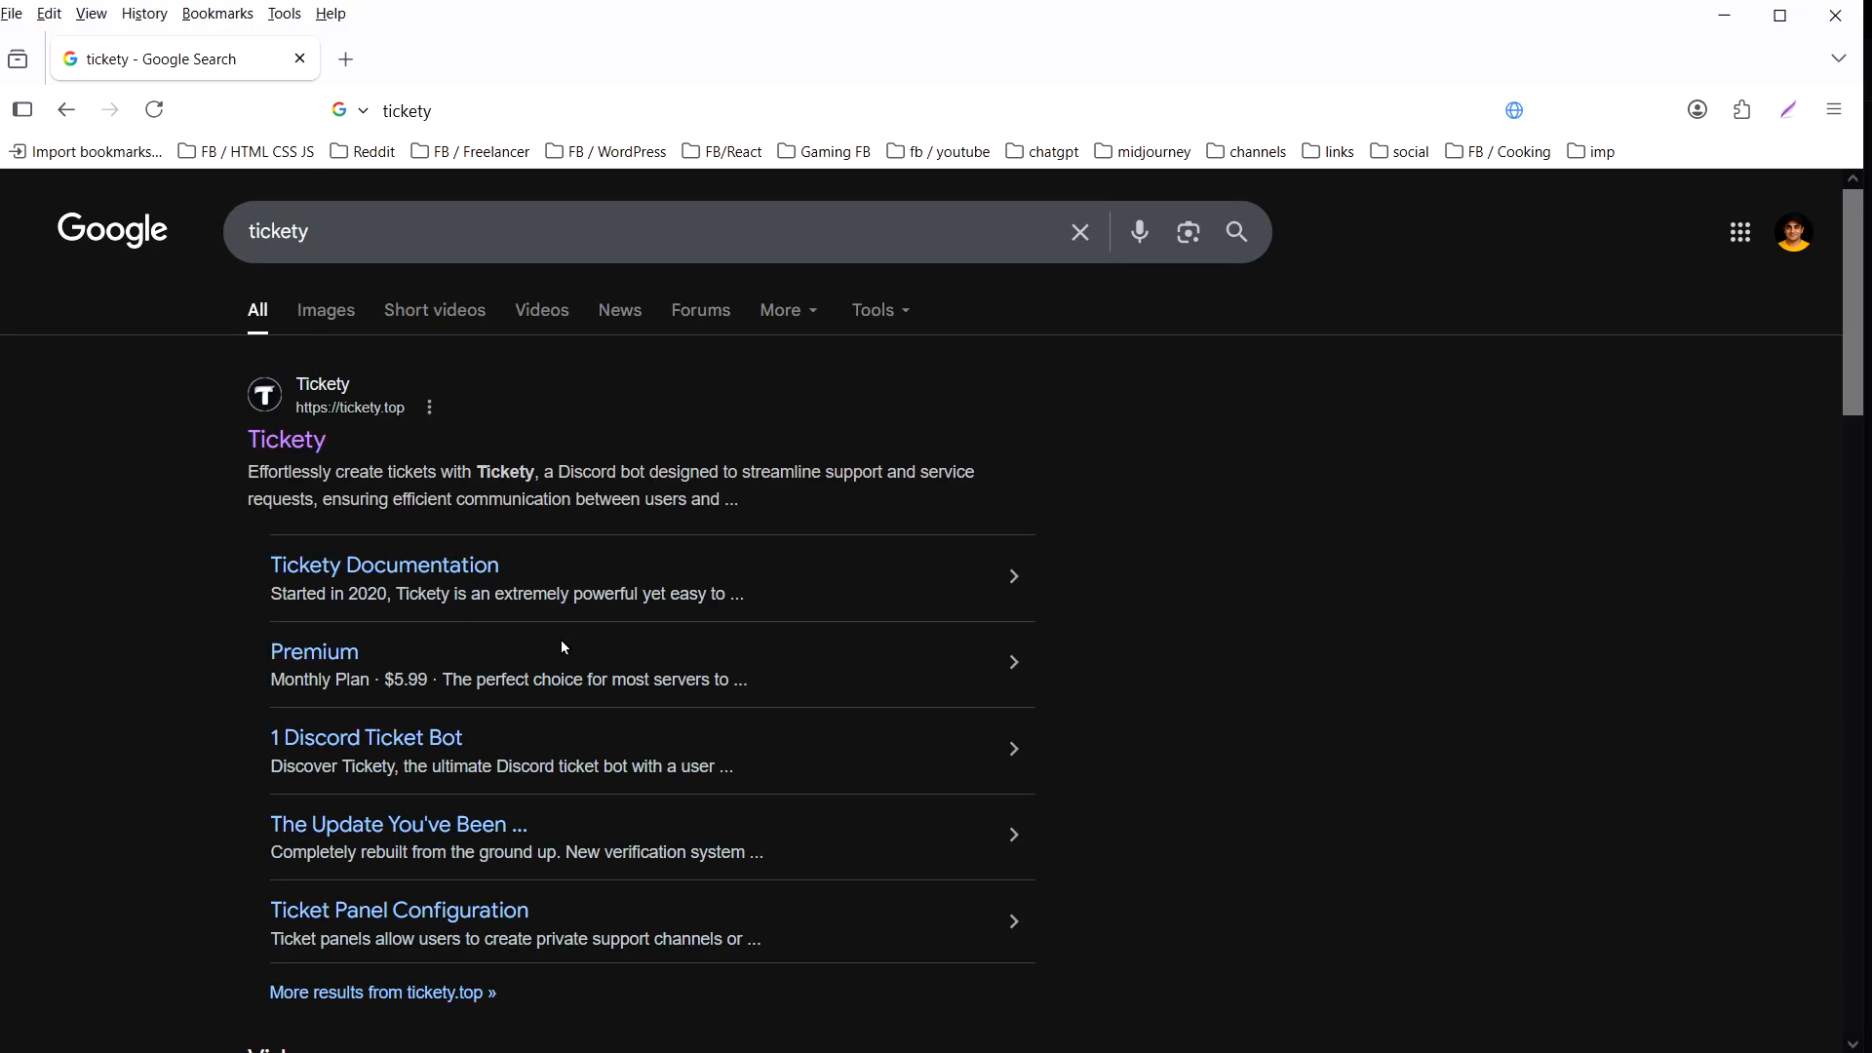
{"action": "left_click", "coordinate": [287, 442]}
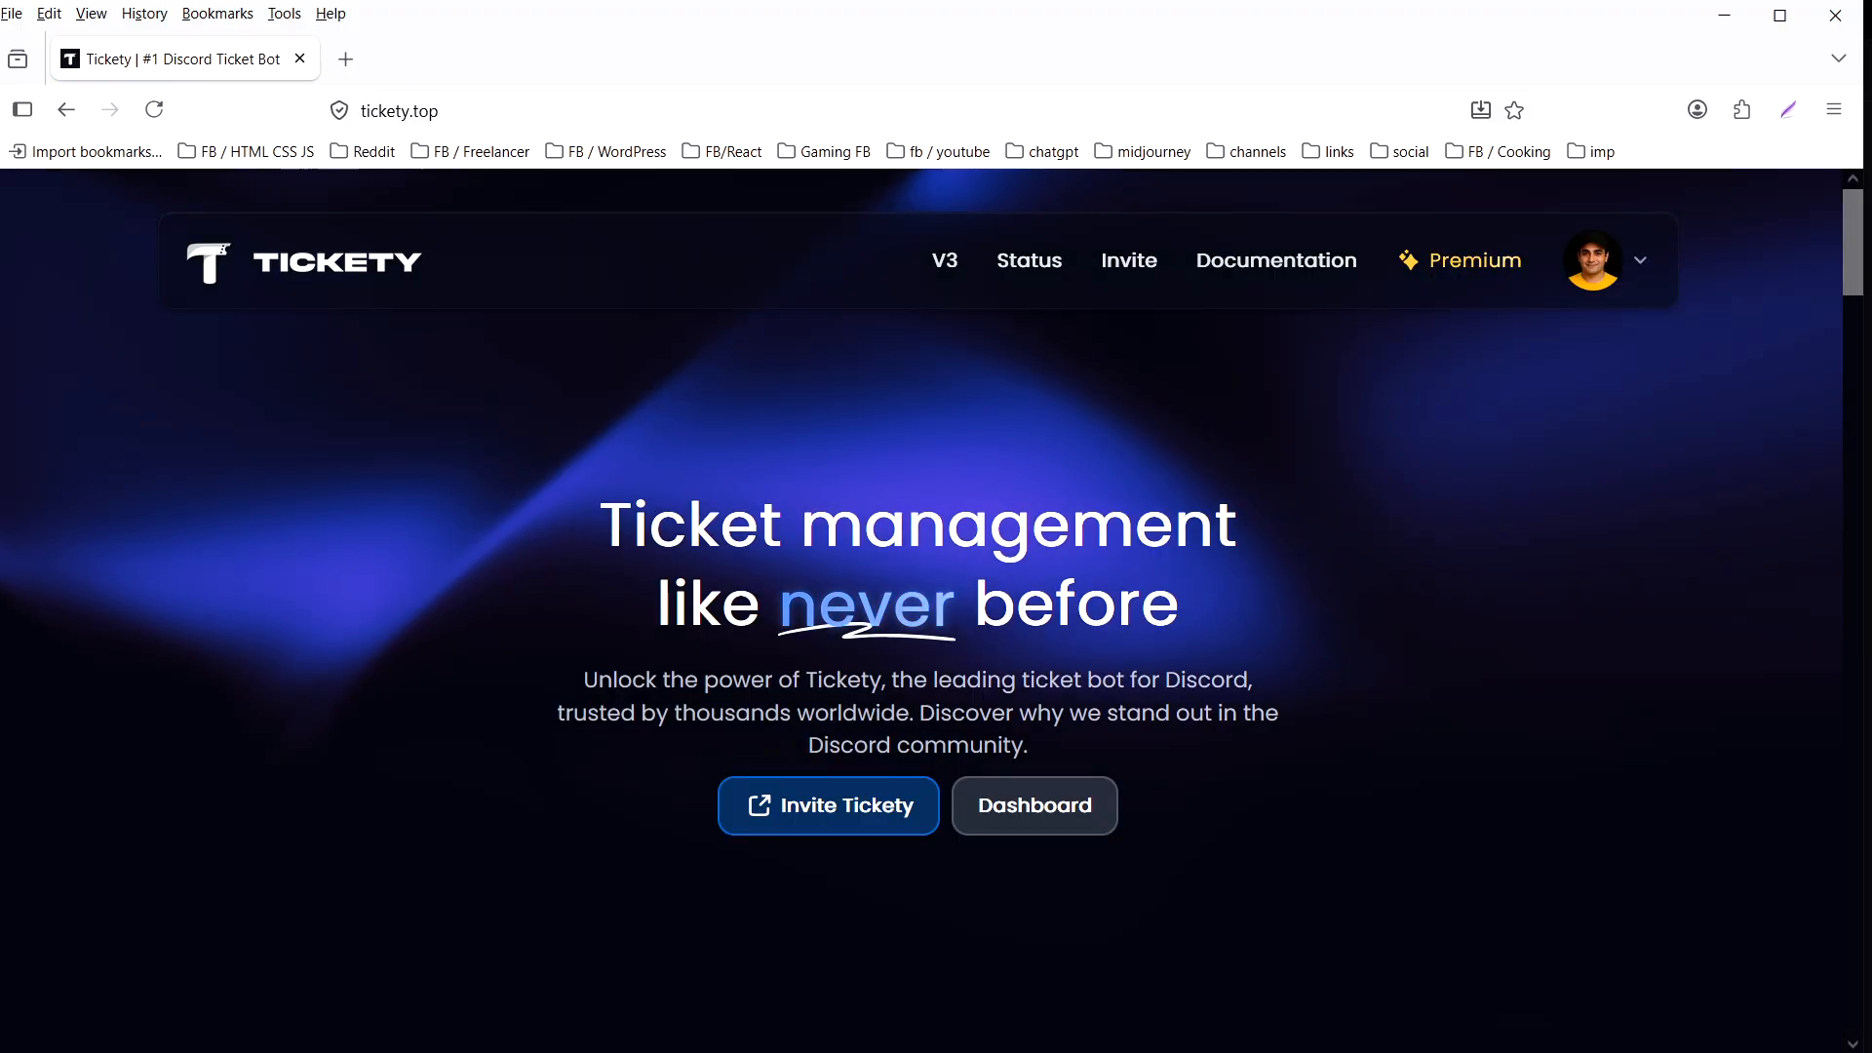
- Invite the Tickety bot to the MJKMC server, authorize all its requested permissions and dismiss the connection dialog
{"action": "left_click", "coordinate": [841, 813]}
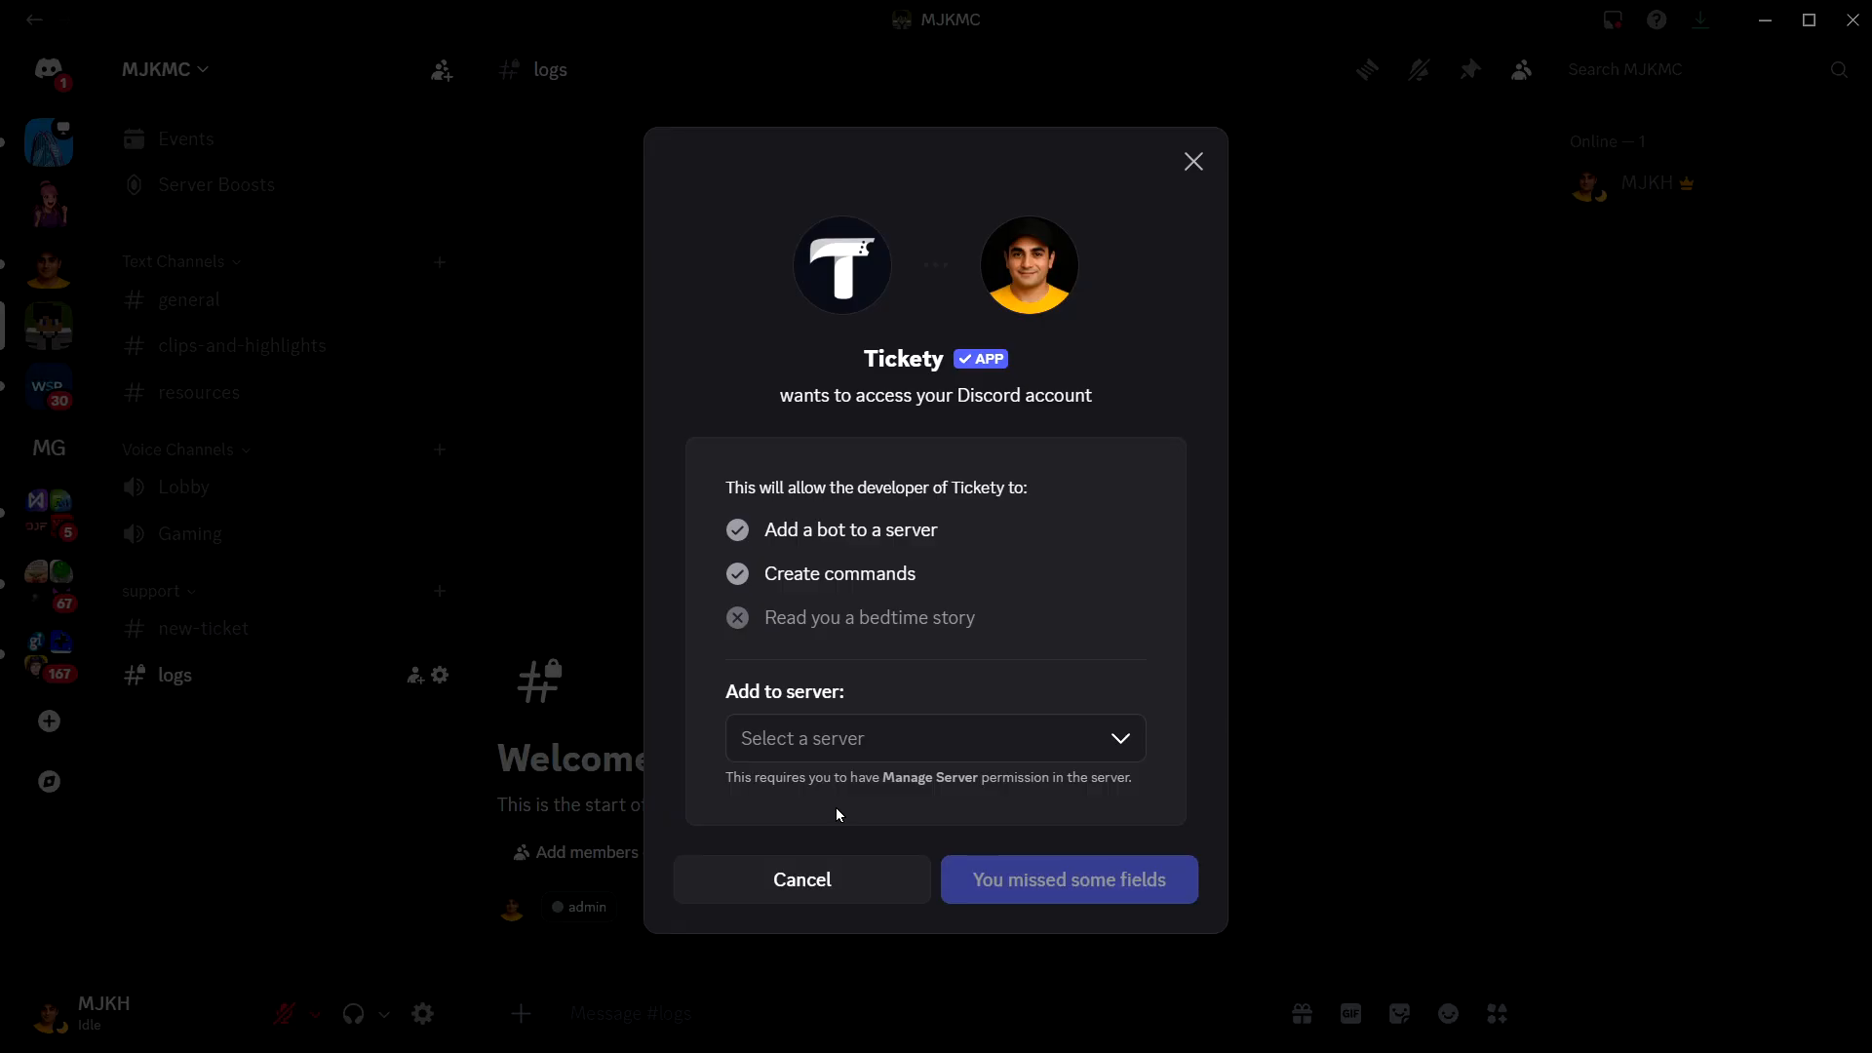
{"action": "left_click", "coordinate": [896, 742]}
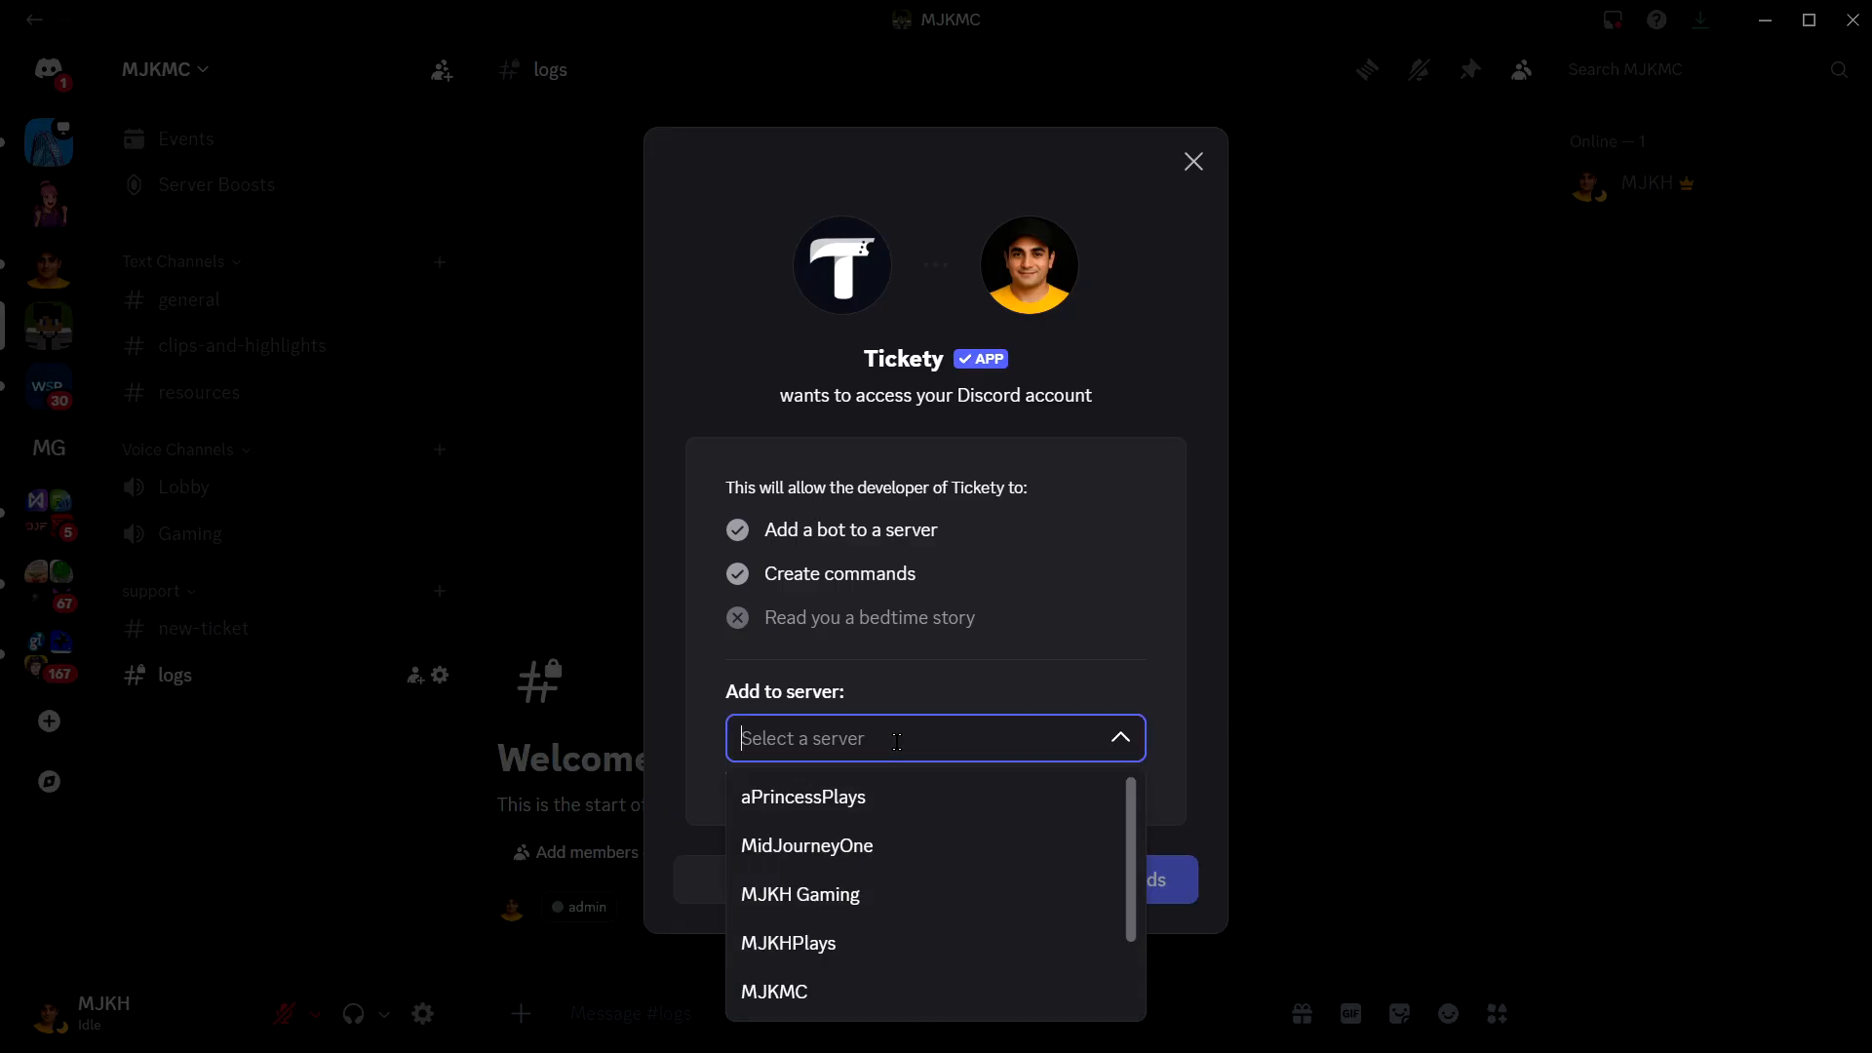
{"action": "left_click", "coordinate": [848, 991]}
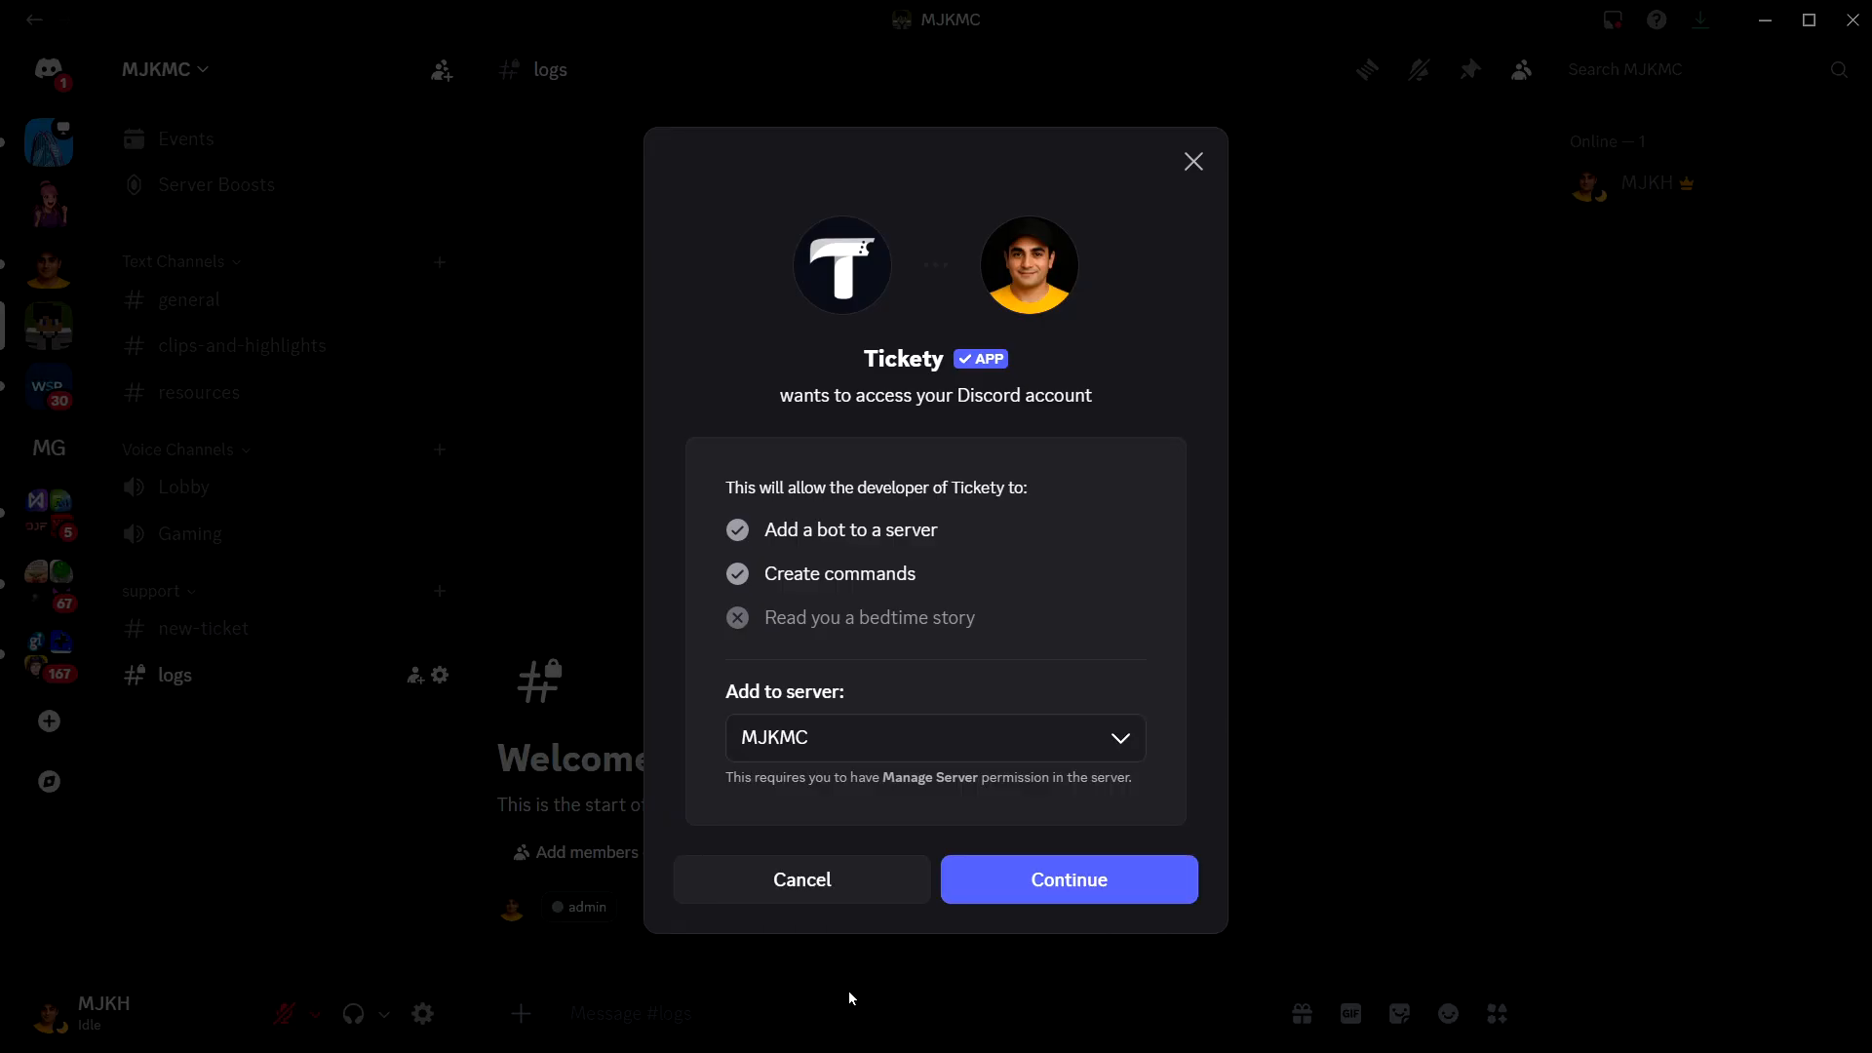
{"action": "left_click", "coordinate": [1061, 894]}
{"action": "scroll", "coordinate": [980, 694], "scroll_direction": "down", "scroll_amount": 6}
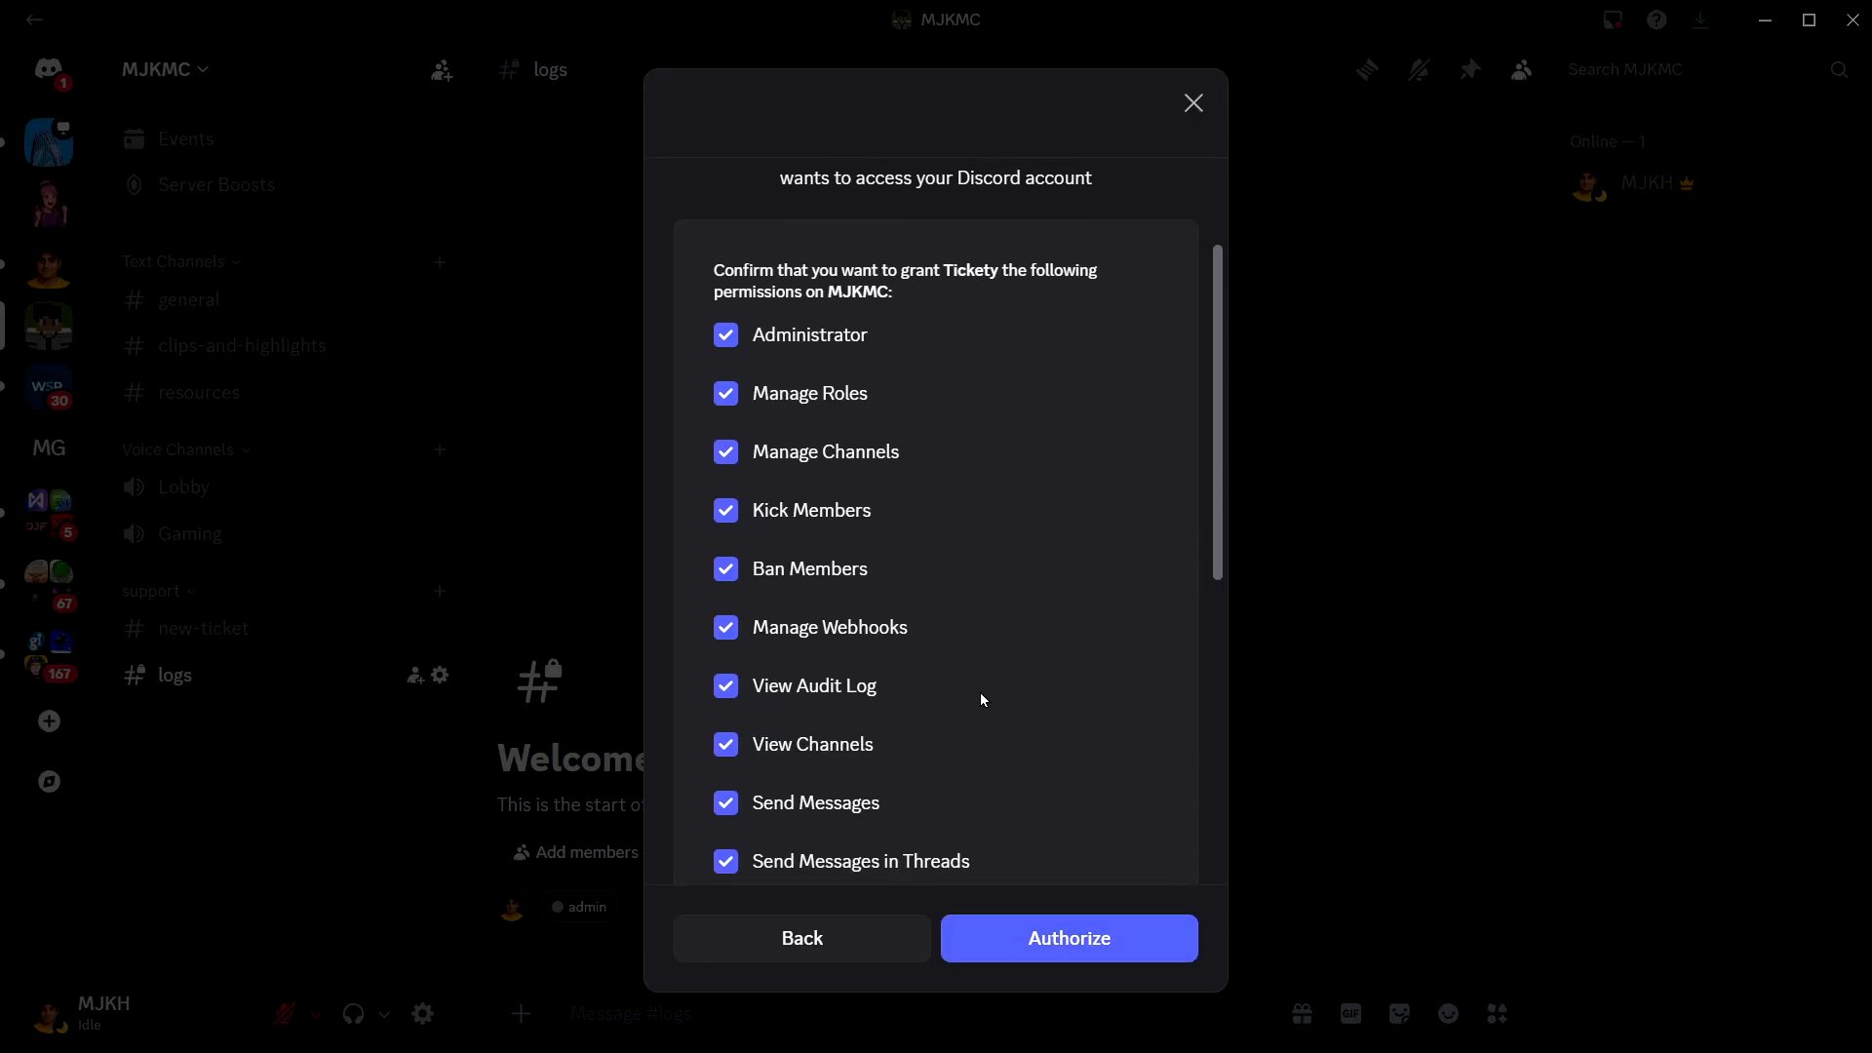
{"action": "scroll", "coordinate": [981, 696], "scroll_direction": "up", "scroll_amount": 6}
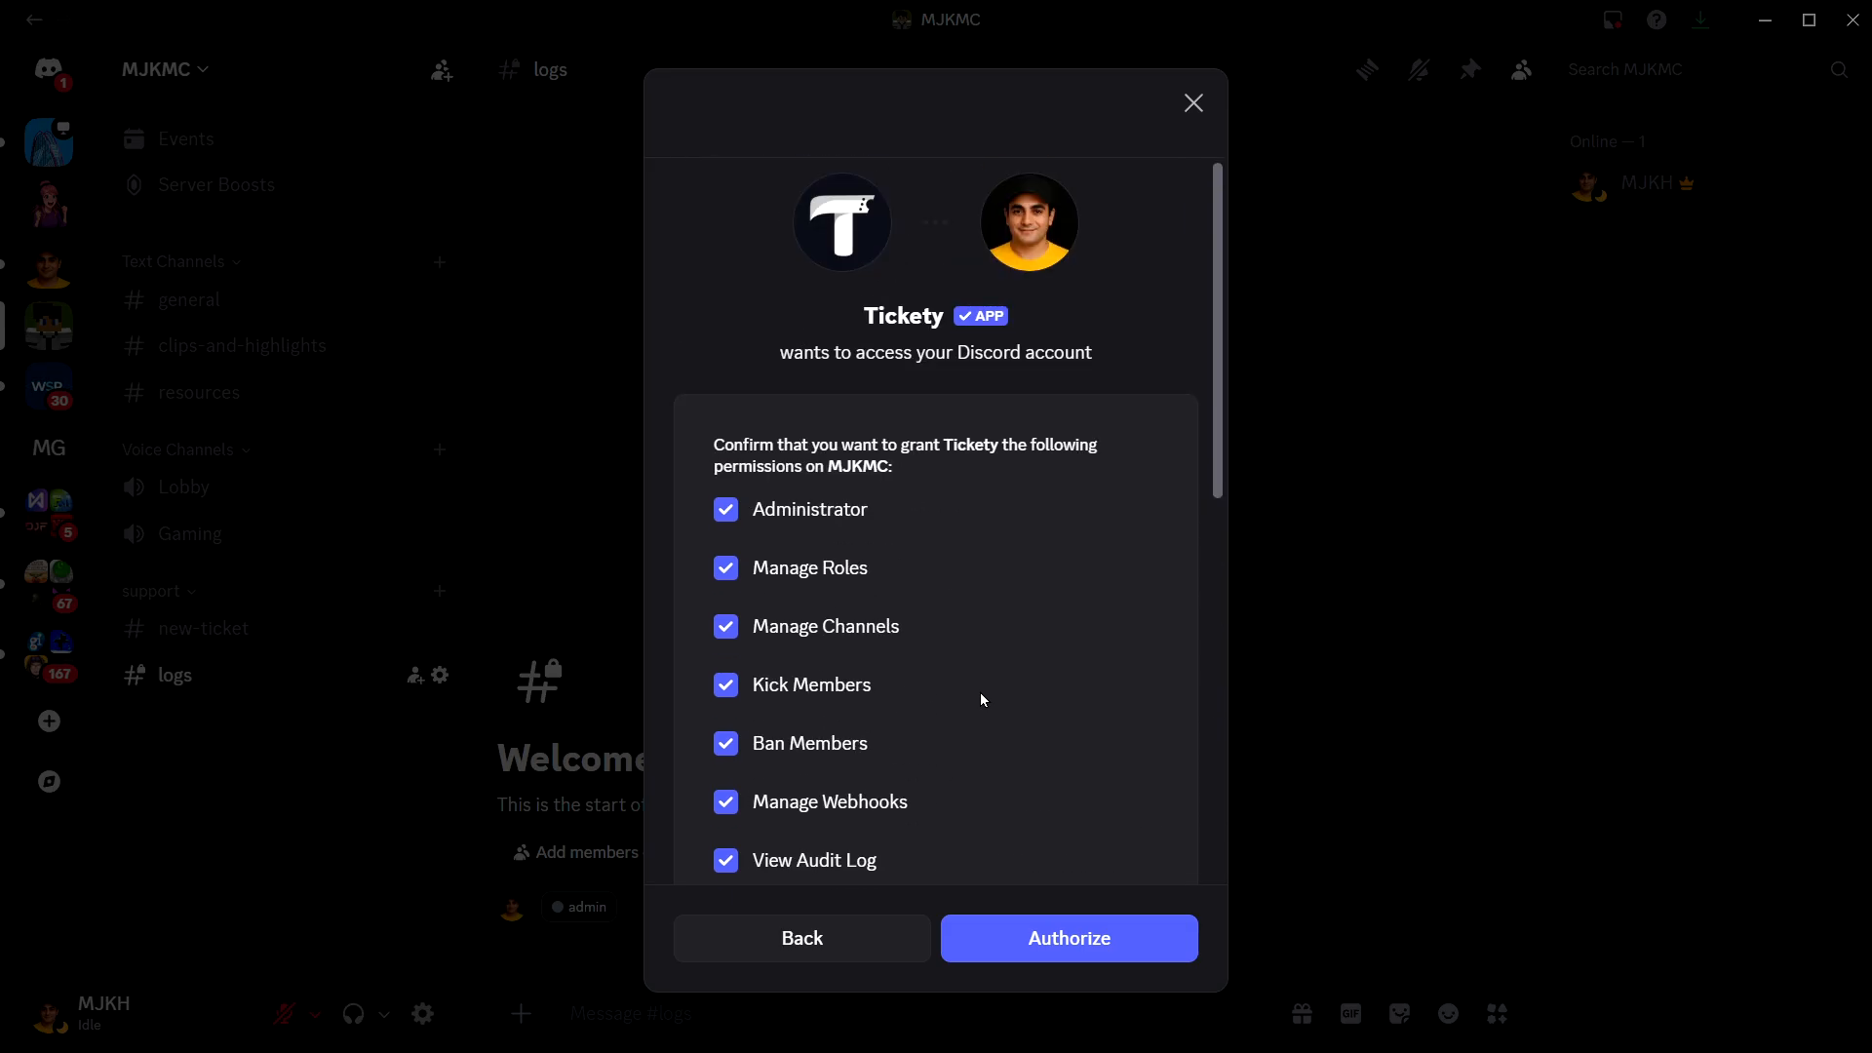
{"action": "left_click", "coordinate": [1069, 935]}
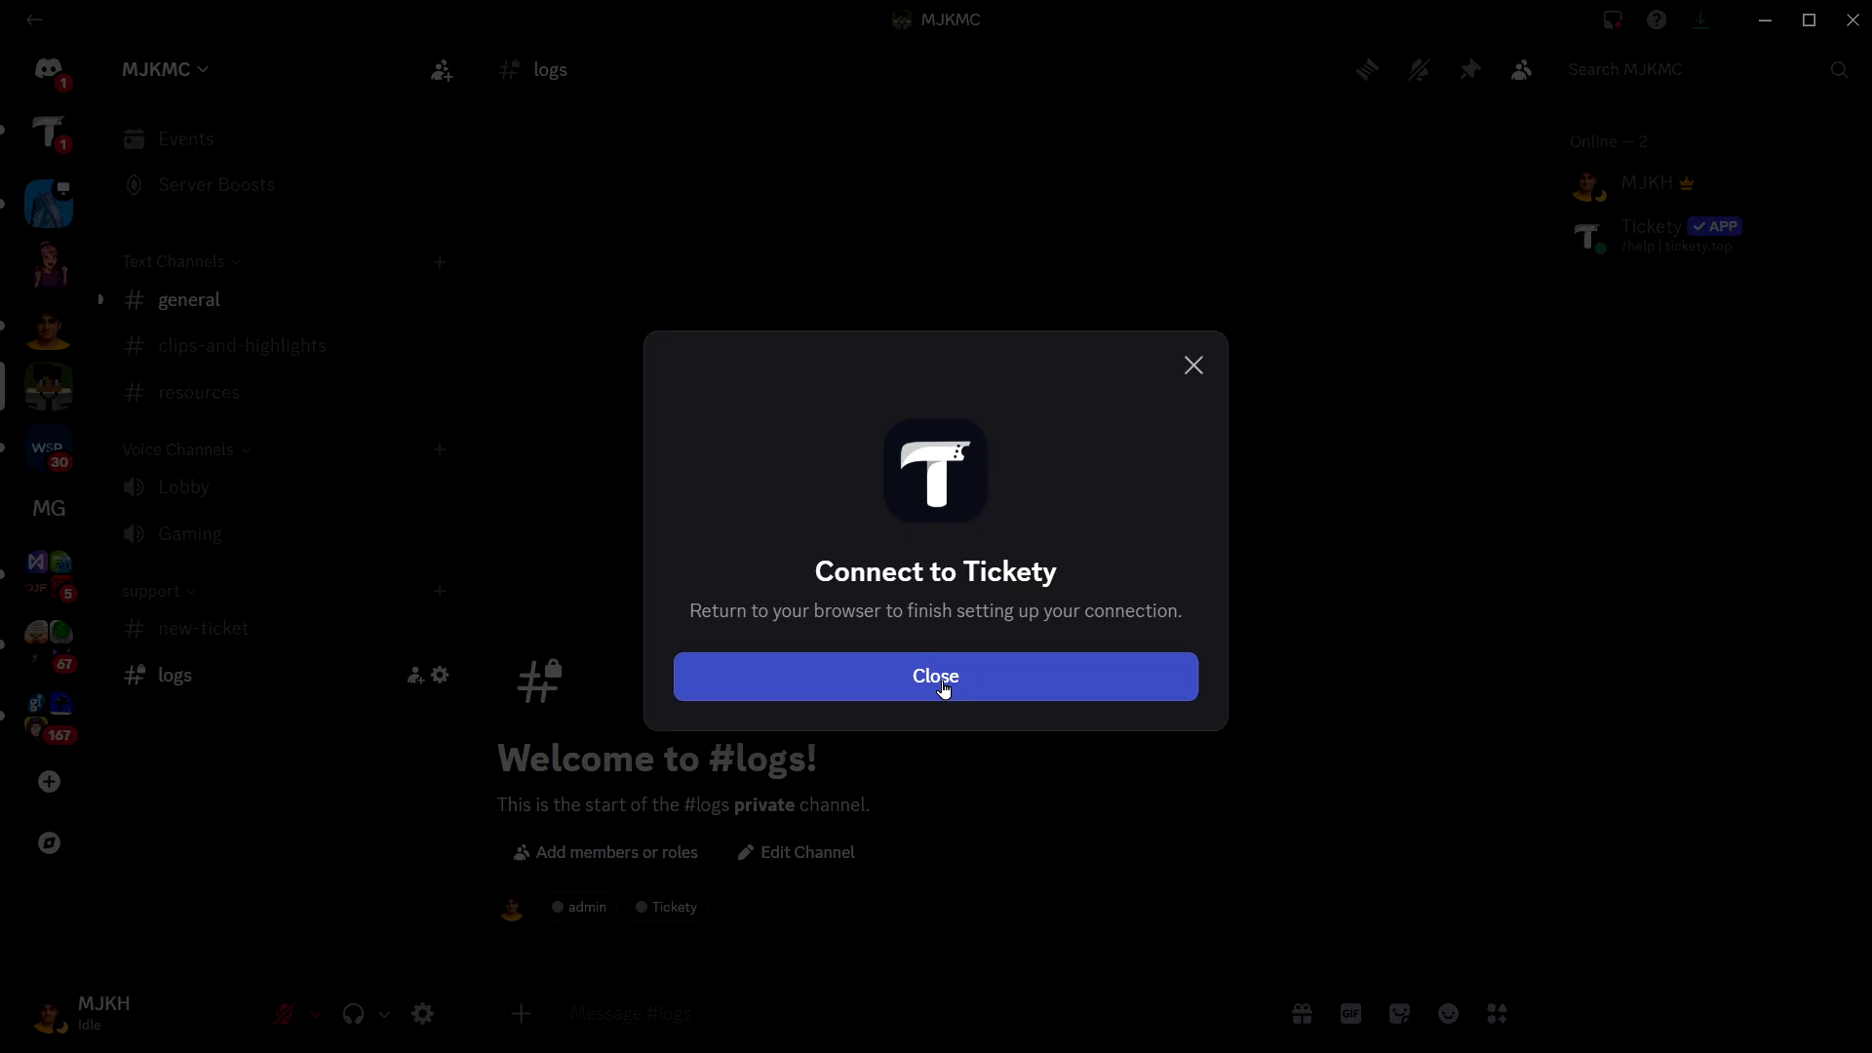
{"action": "left_click", "coordinate": [944, 688]}
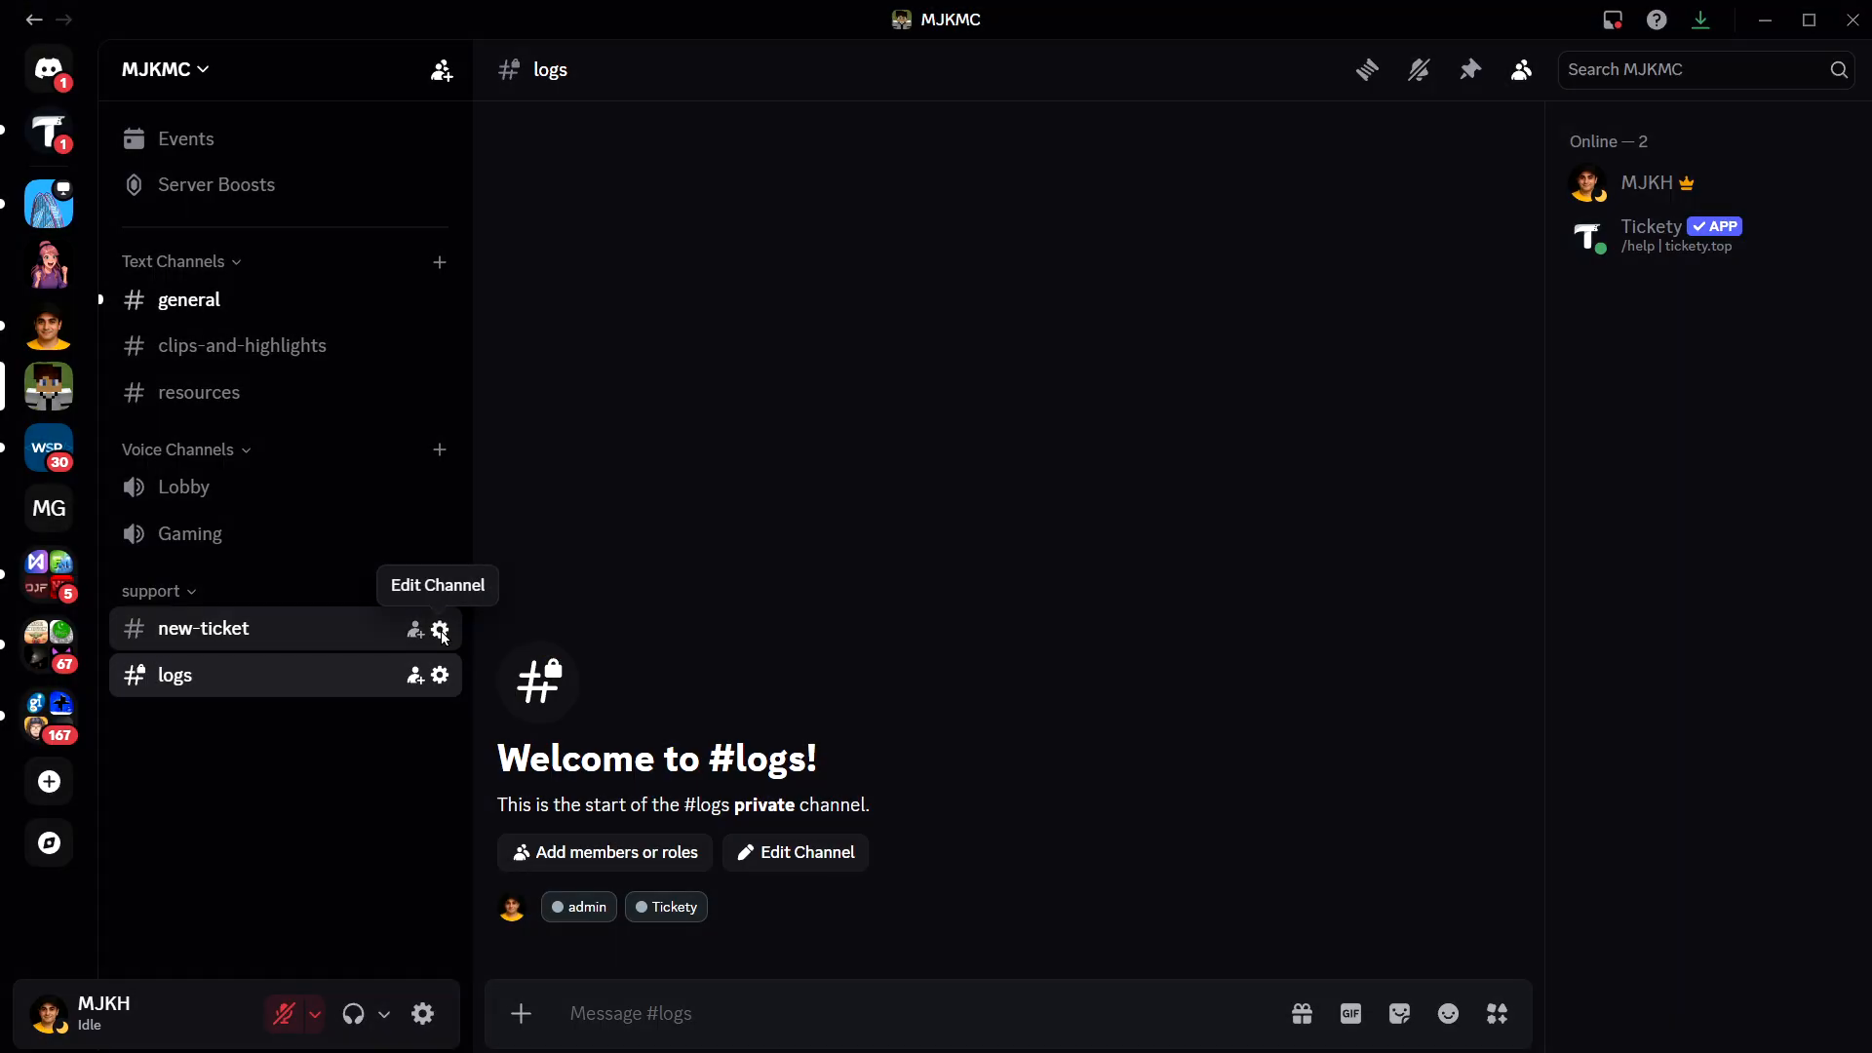
- Add the Tickety role to the new-ticket channel's advanced permissions, review its permission list and leave the channel settings
{"action": "left_click", "coordinate": [440, 628]}
{"action": "left_click", "coordinate": [417, 175]}
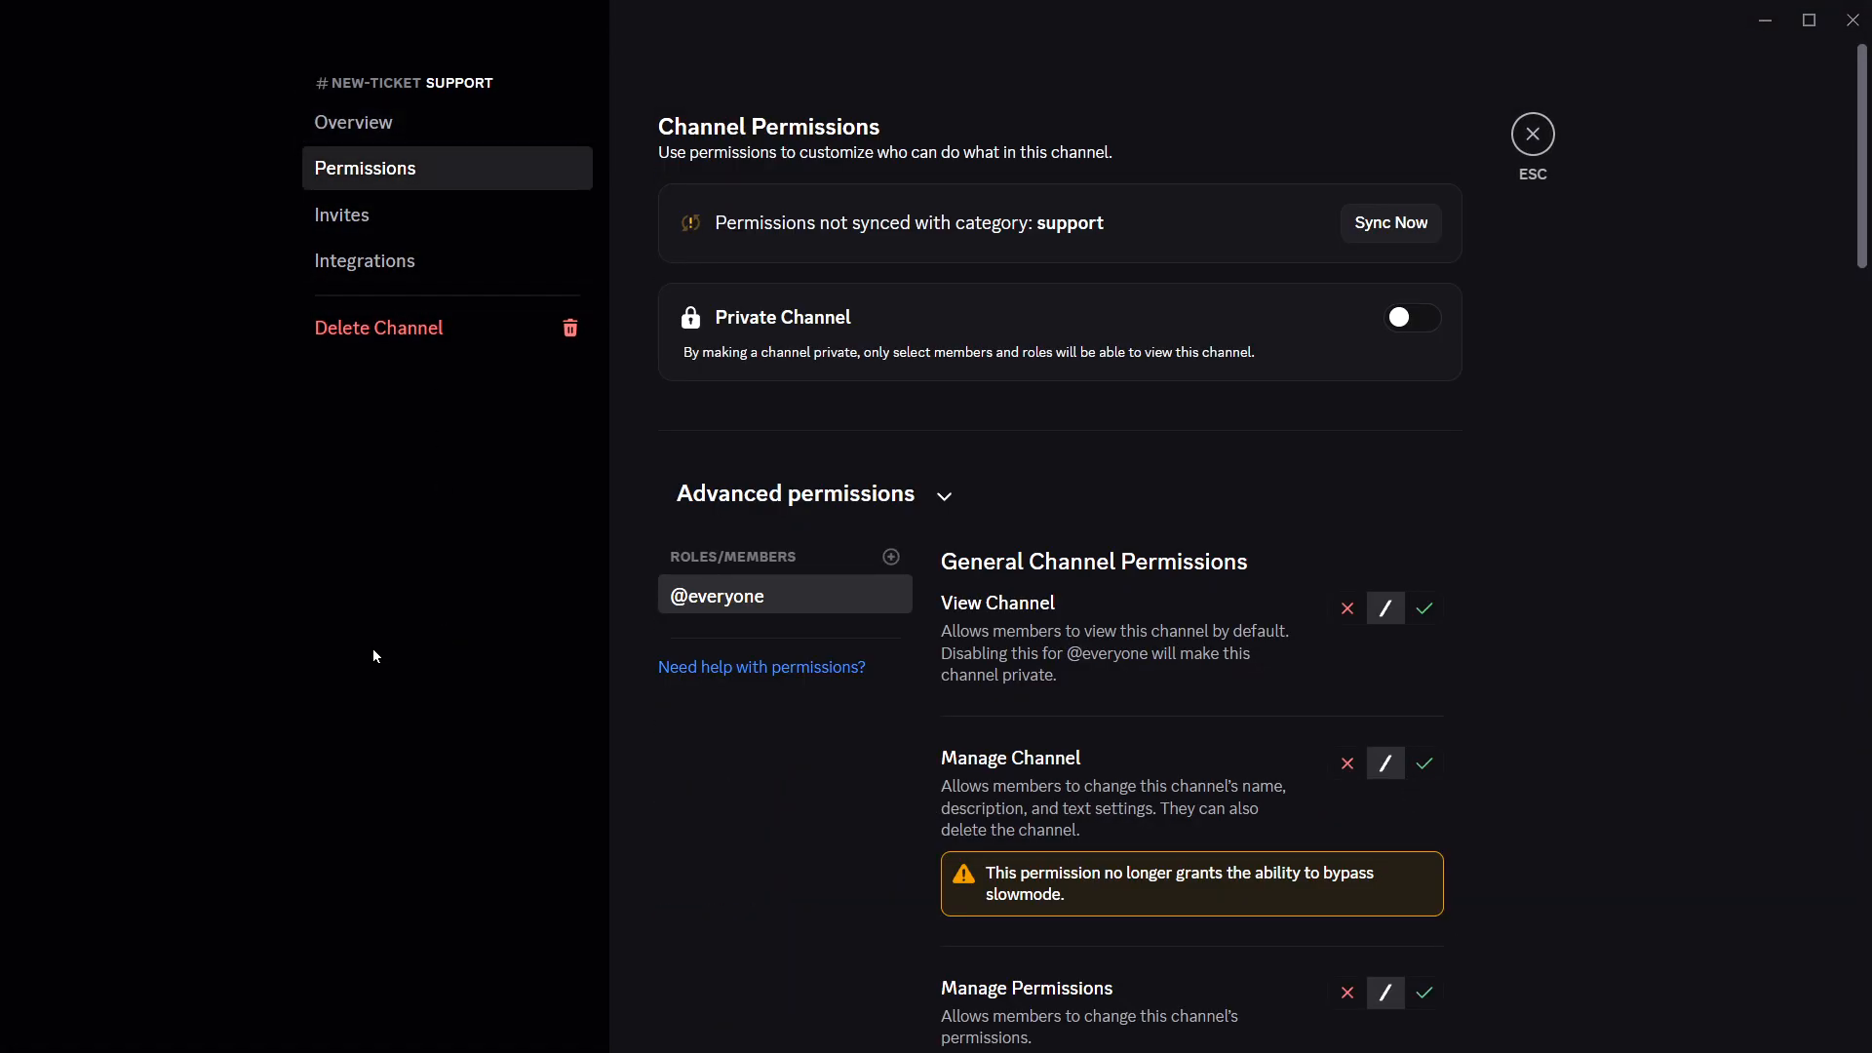
{"action": "scroll", "coordinate": [1552, 745], "scroll_direction": "down", "scroll_amount": 8}
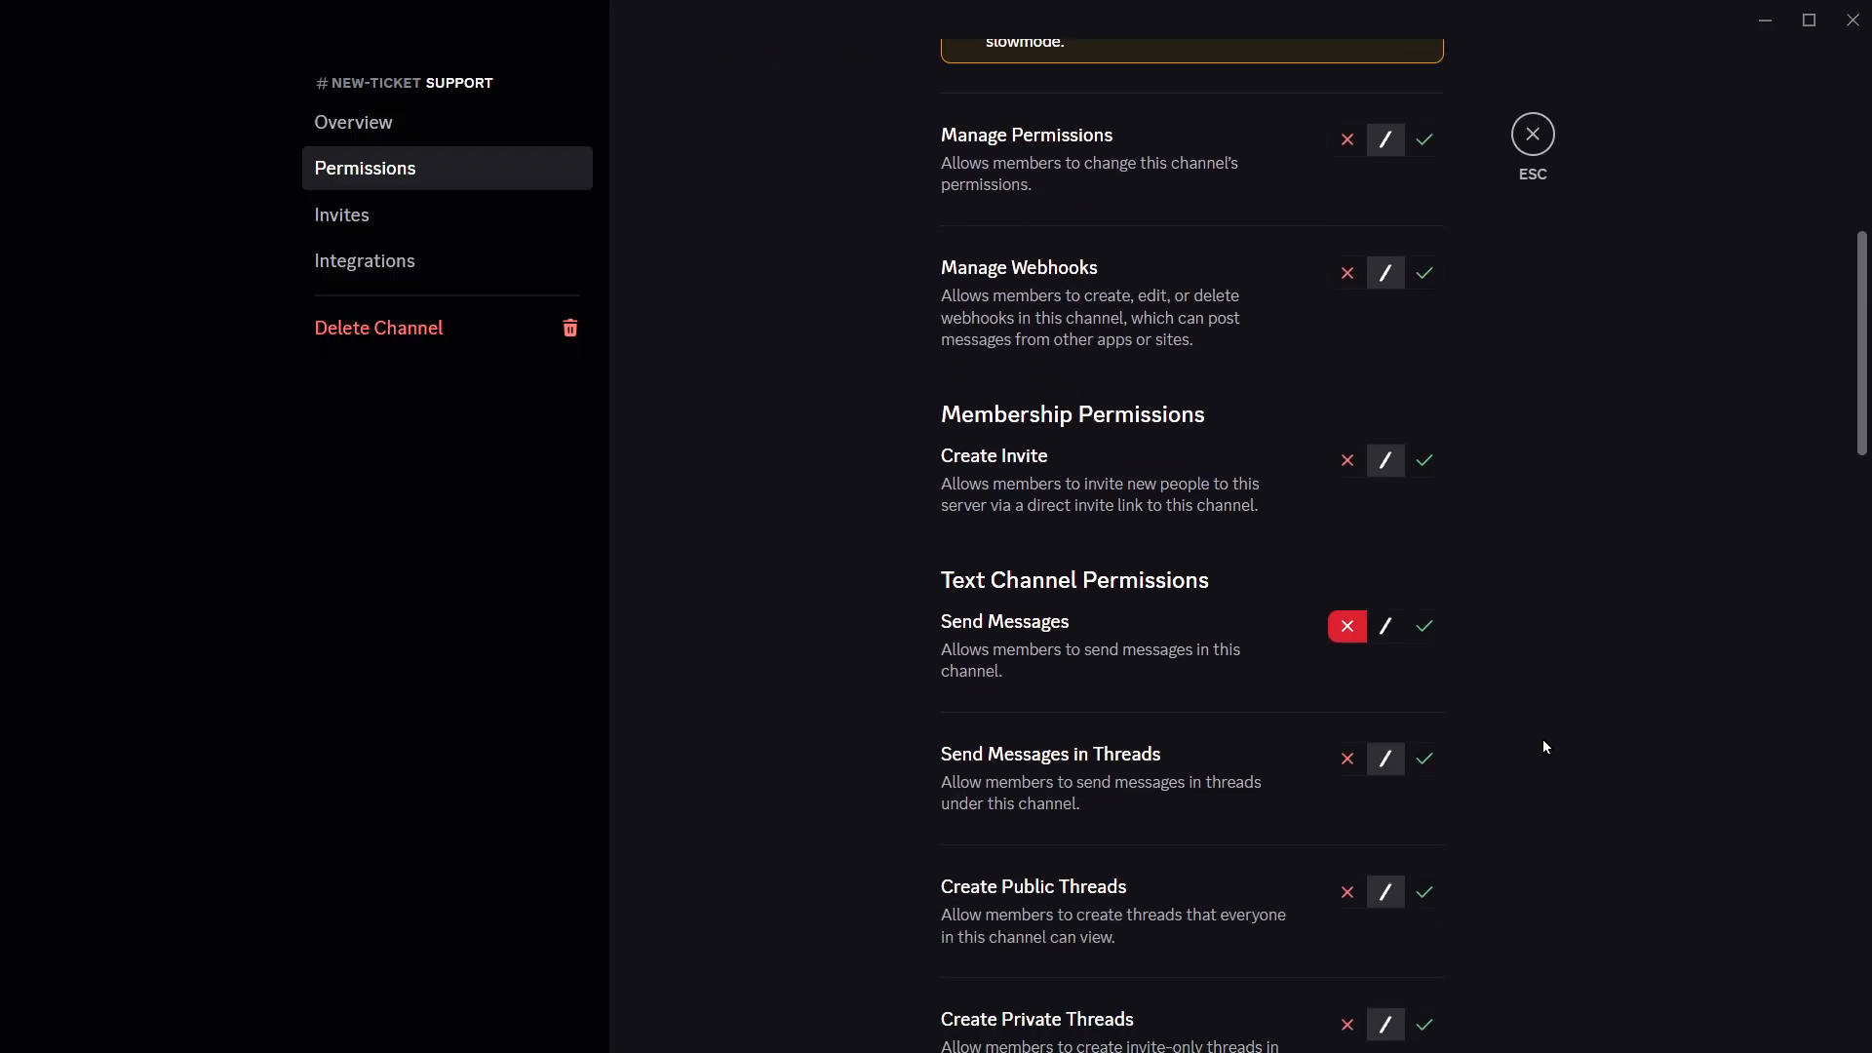
{"action": "scroll", "coordinate": [1022, 675], "scroll_direction": "up", "scroll_amount": 9}
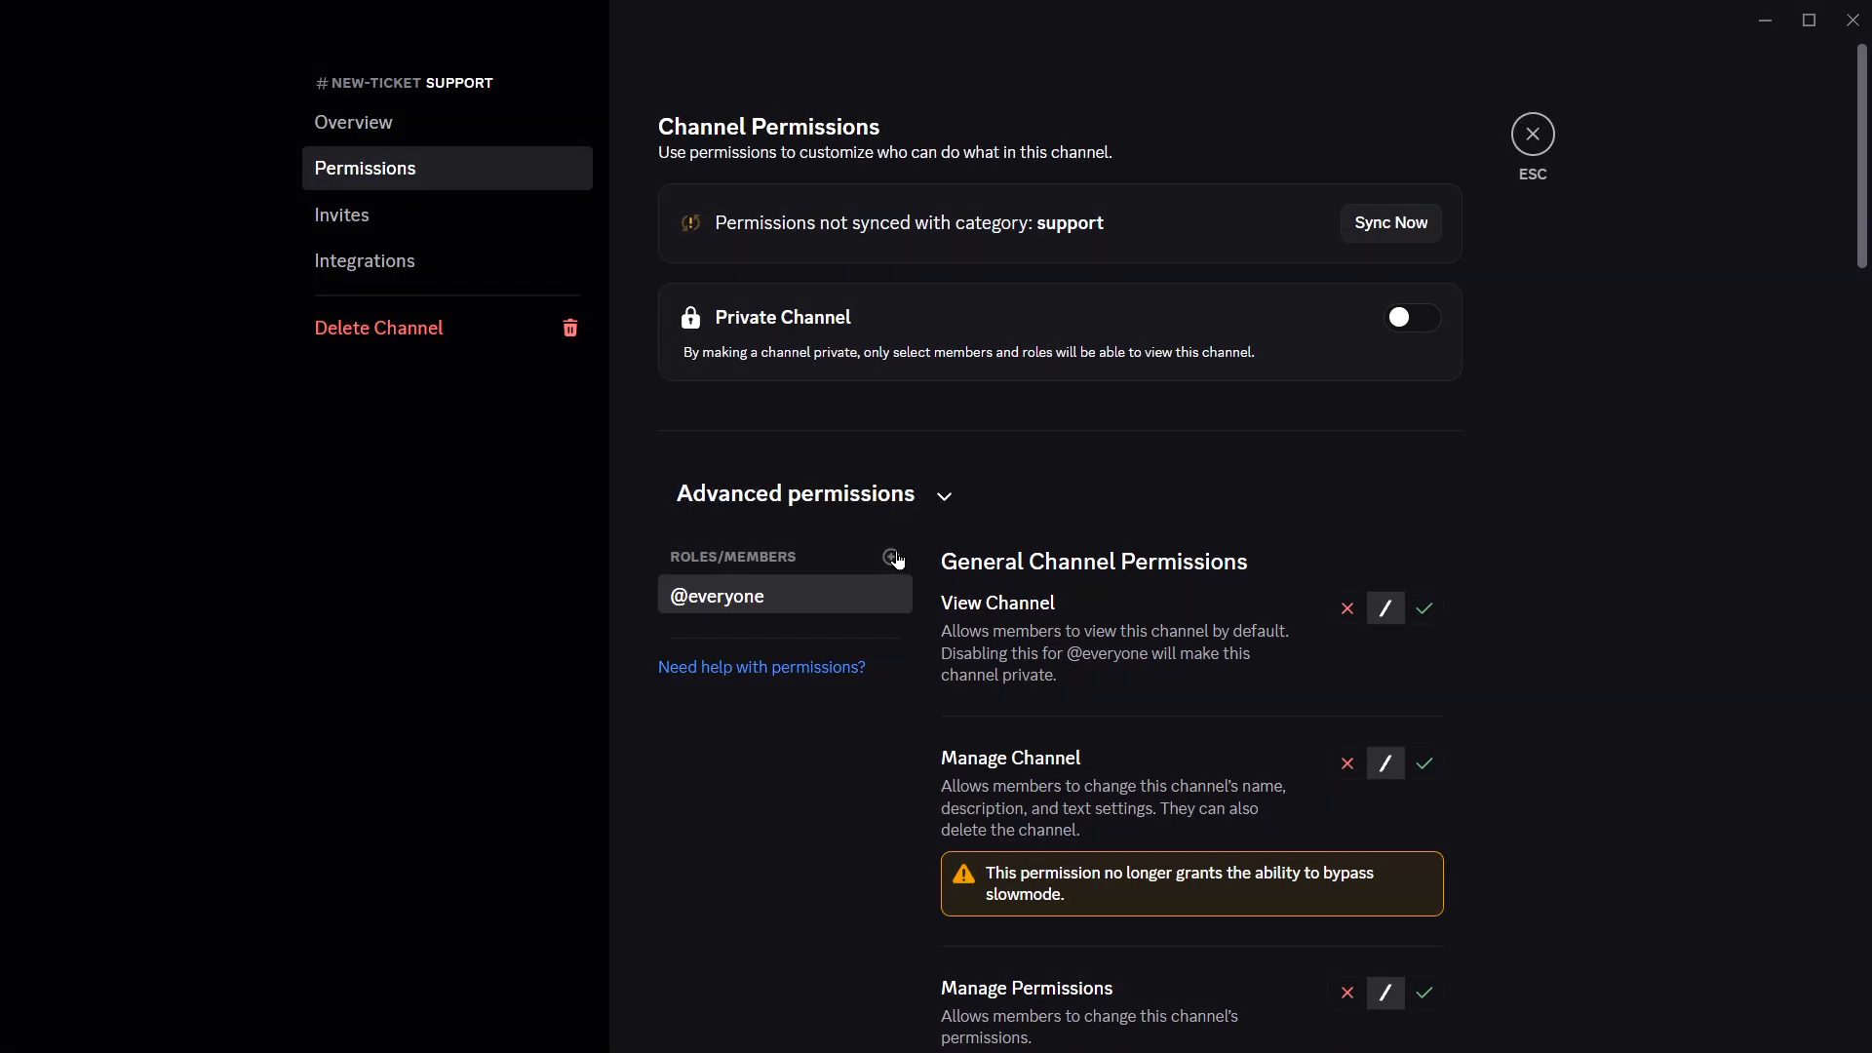
{"action": "left_click", "coordinate": [893, 558]}
{"action": "left_click", "coordinate": [751, 775]}
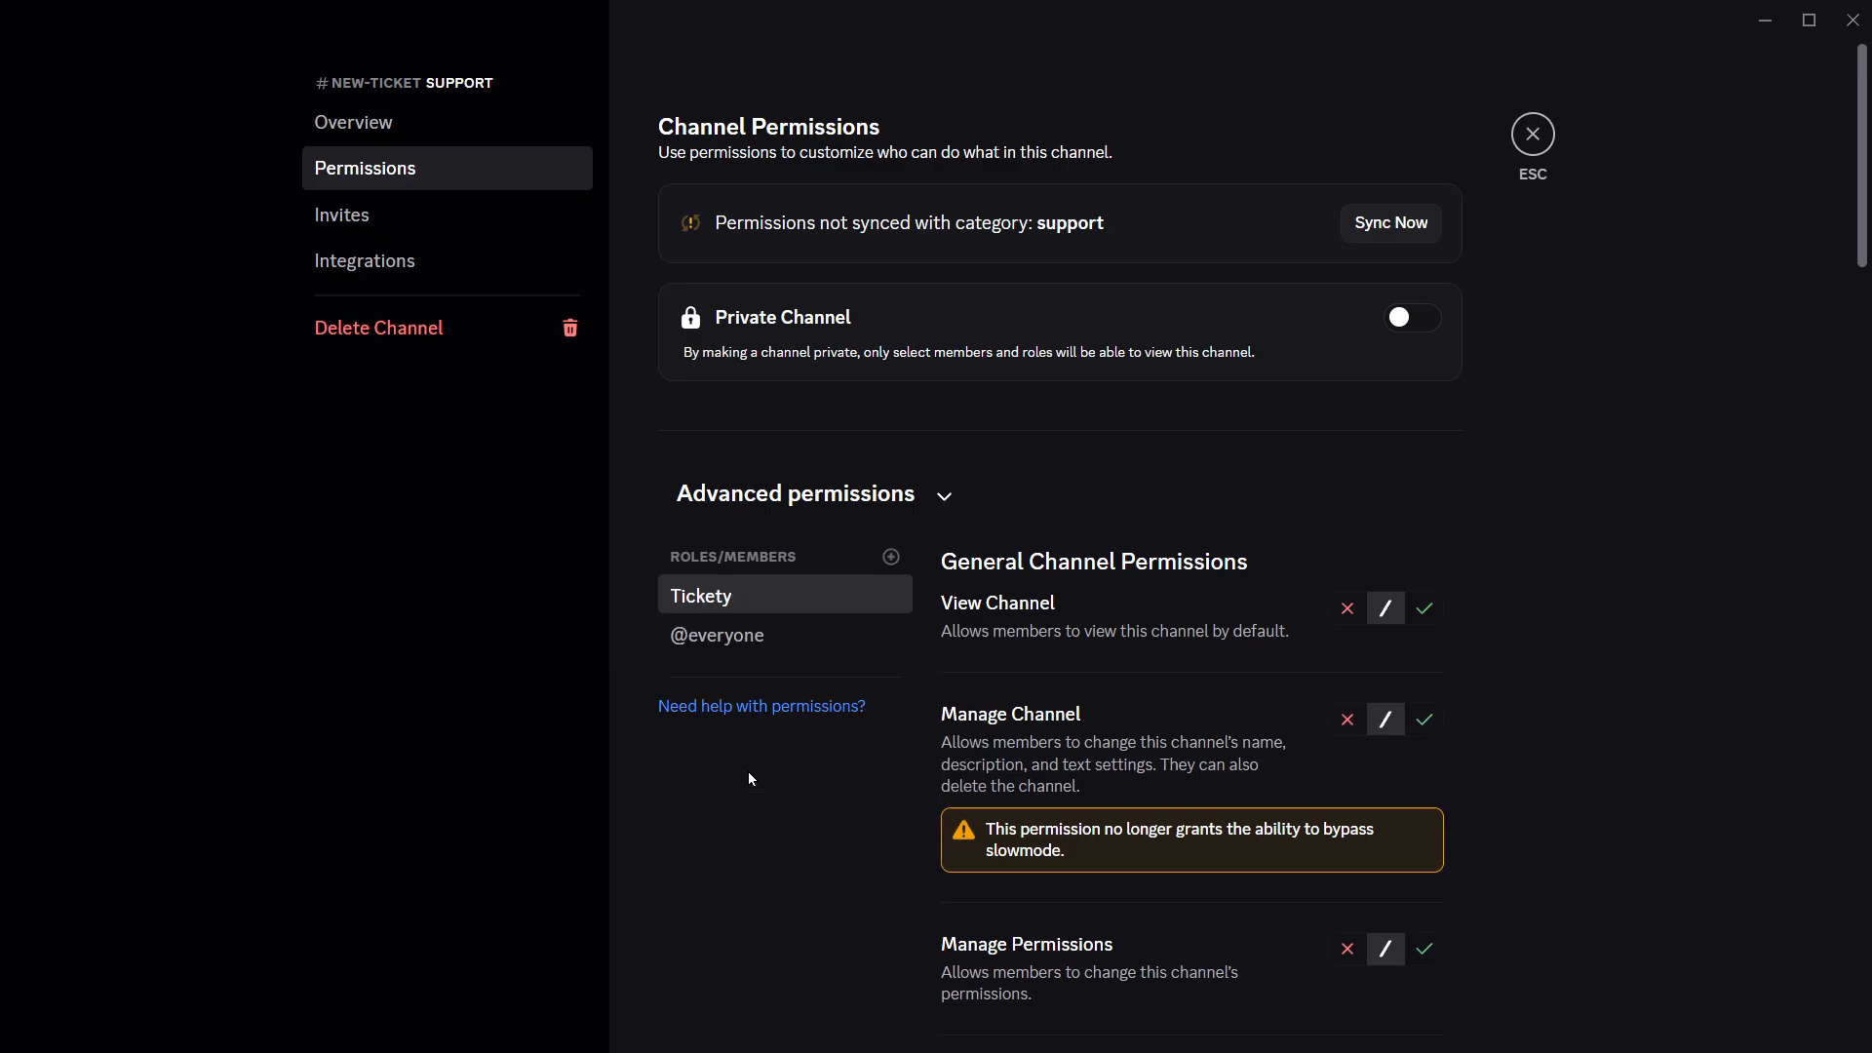
{"action": "scroll", "coordinate": [1618, 741], "scroll_direction": "down", "scroll_amount": 15}
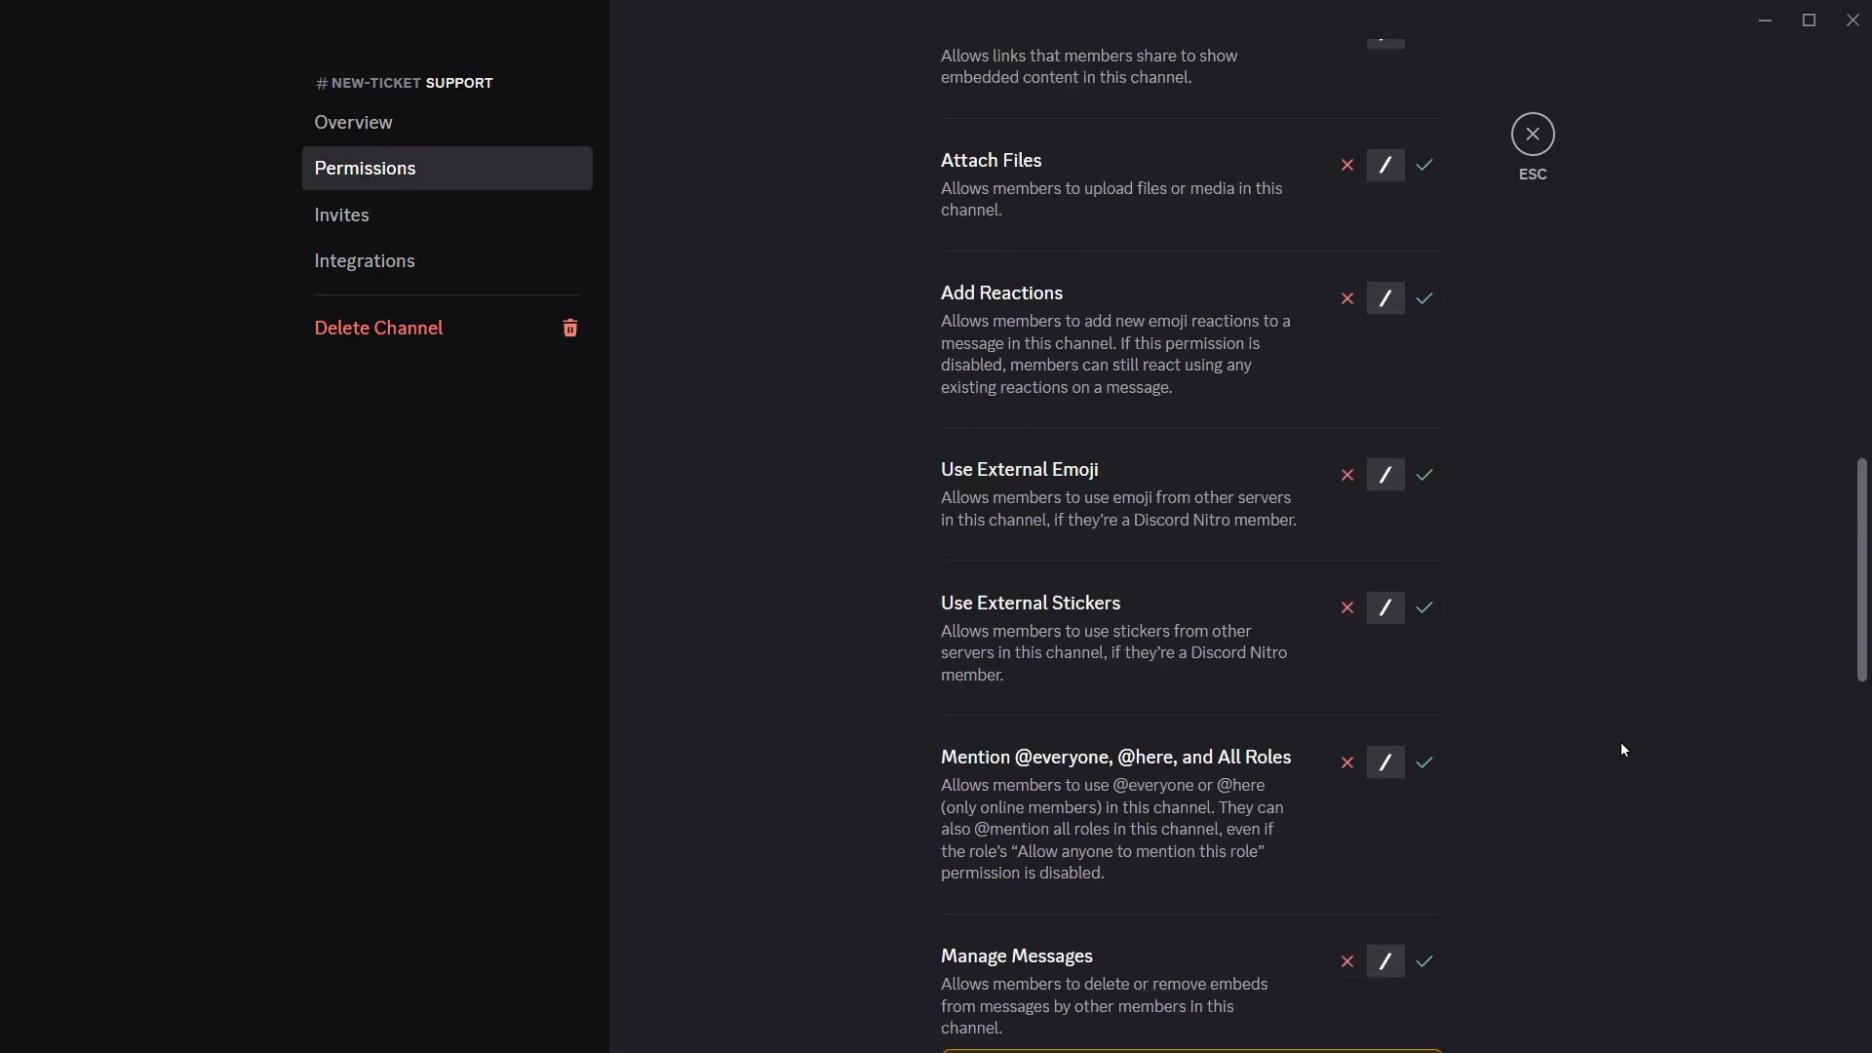
{"action": "scroll", "coordinate": [1617, 746], "scroll_direction": "up", "scroll_amount": 15}
{"action": "scroll", "coordinate": [1554, 650], "scroll_direction": "down", "scroll_amount": 3}
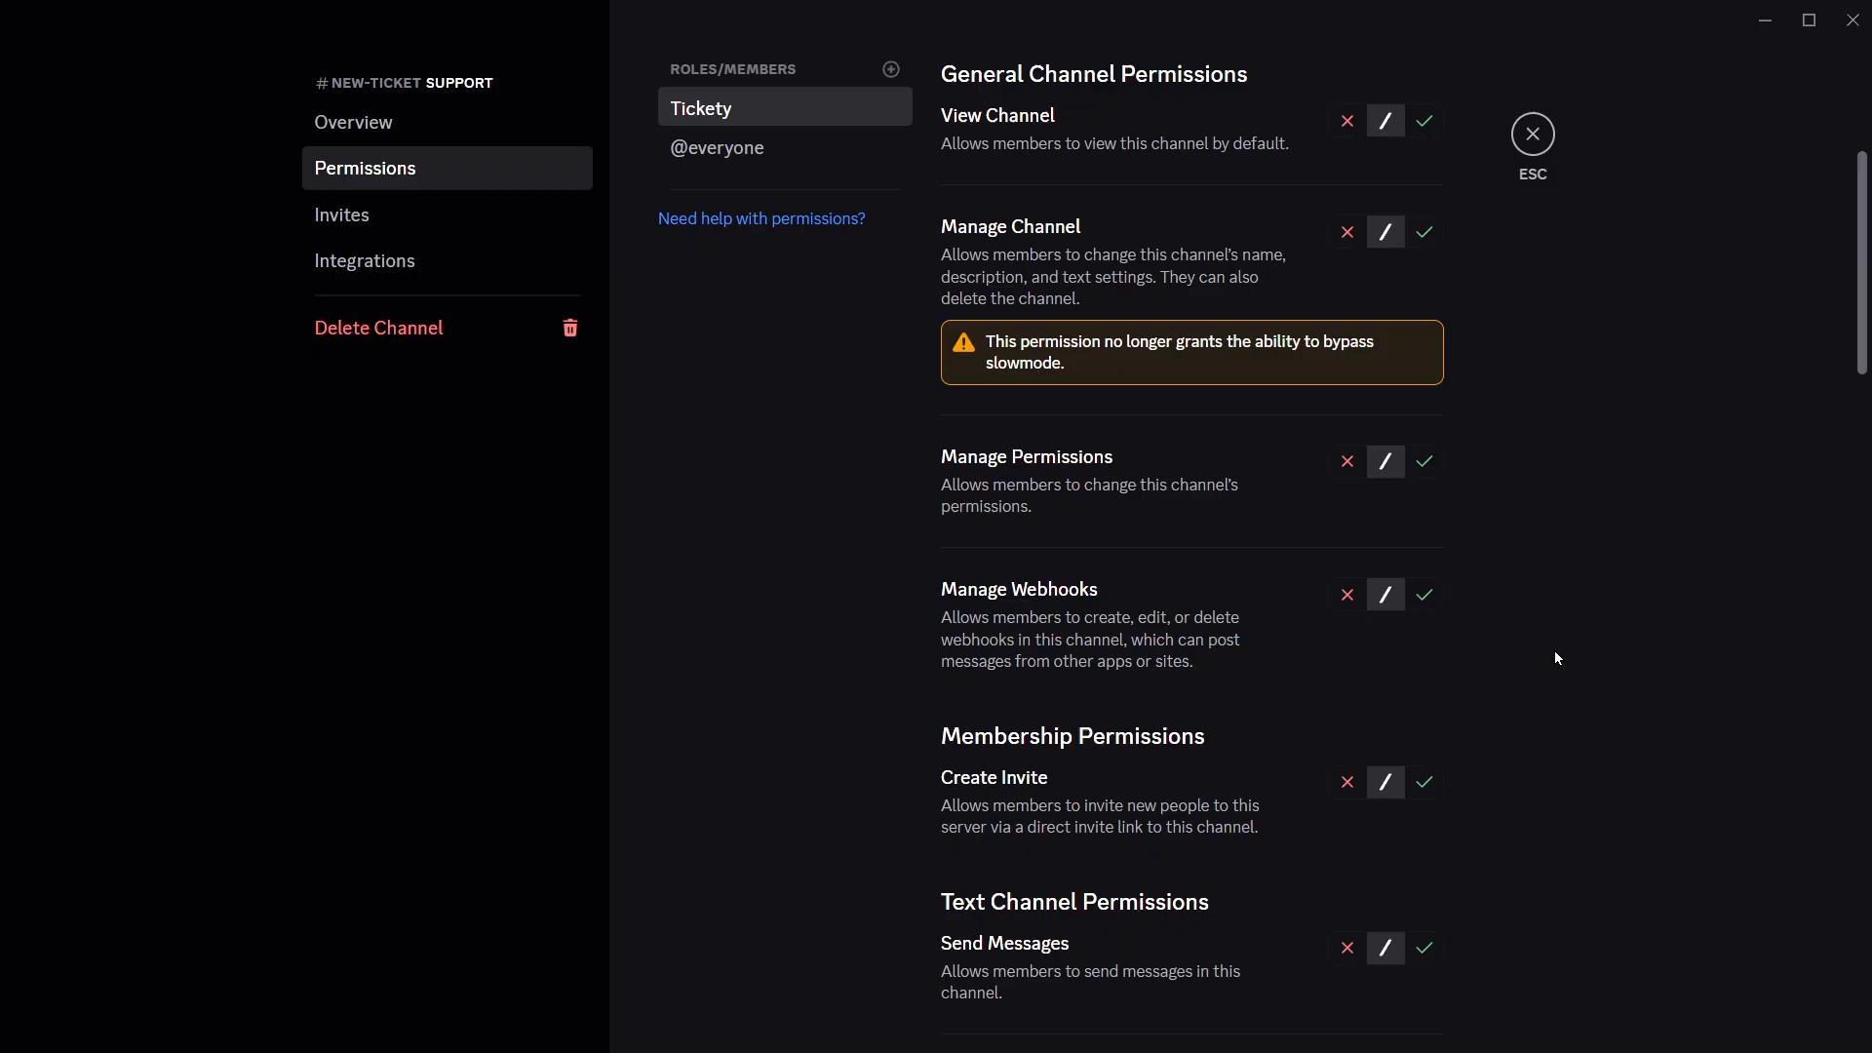
{"action": "scroll", "coordinate": [1554, 651], "scroll_direction": "down", "scroll_amount": 3}
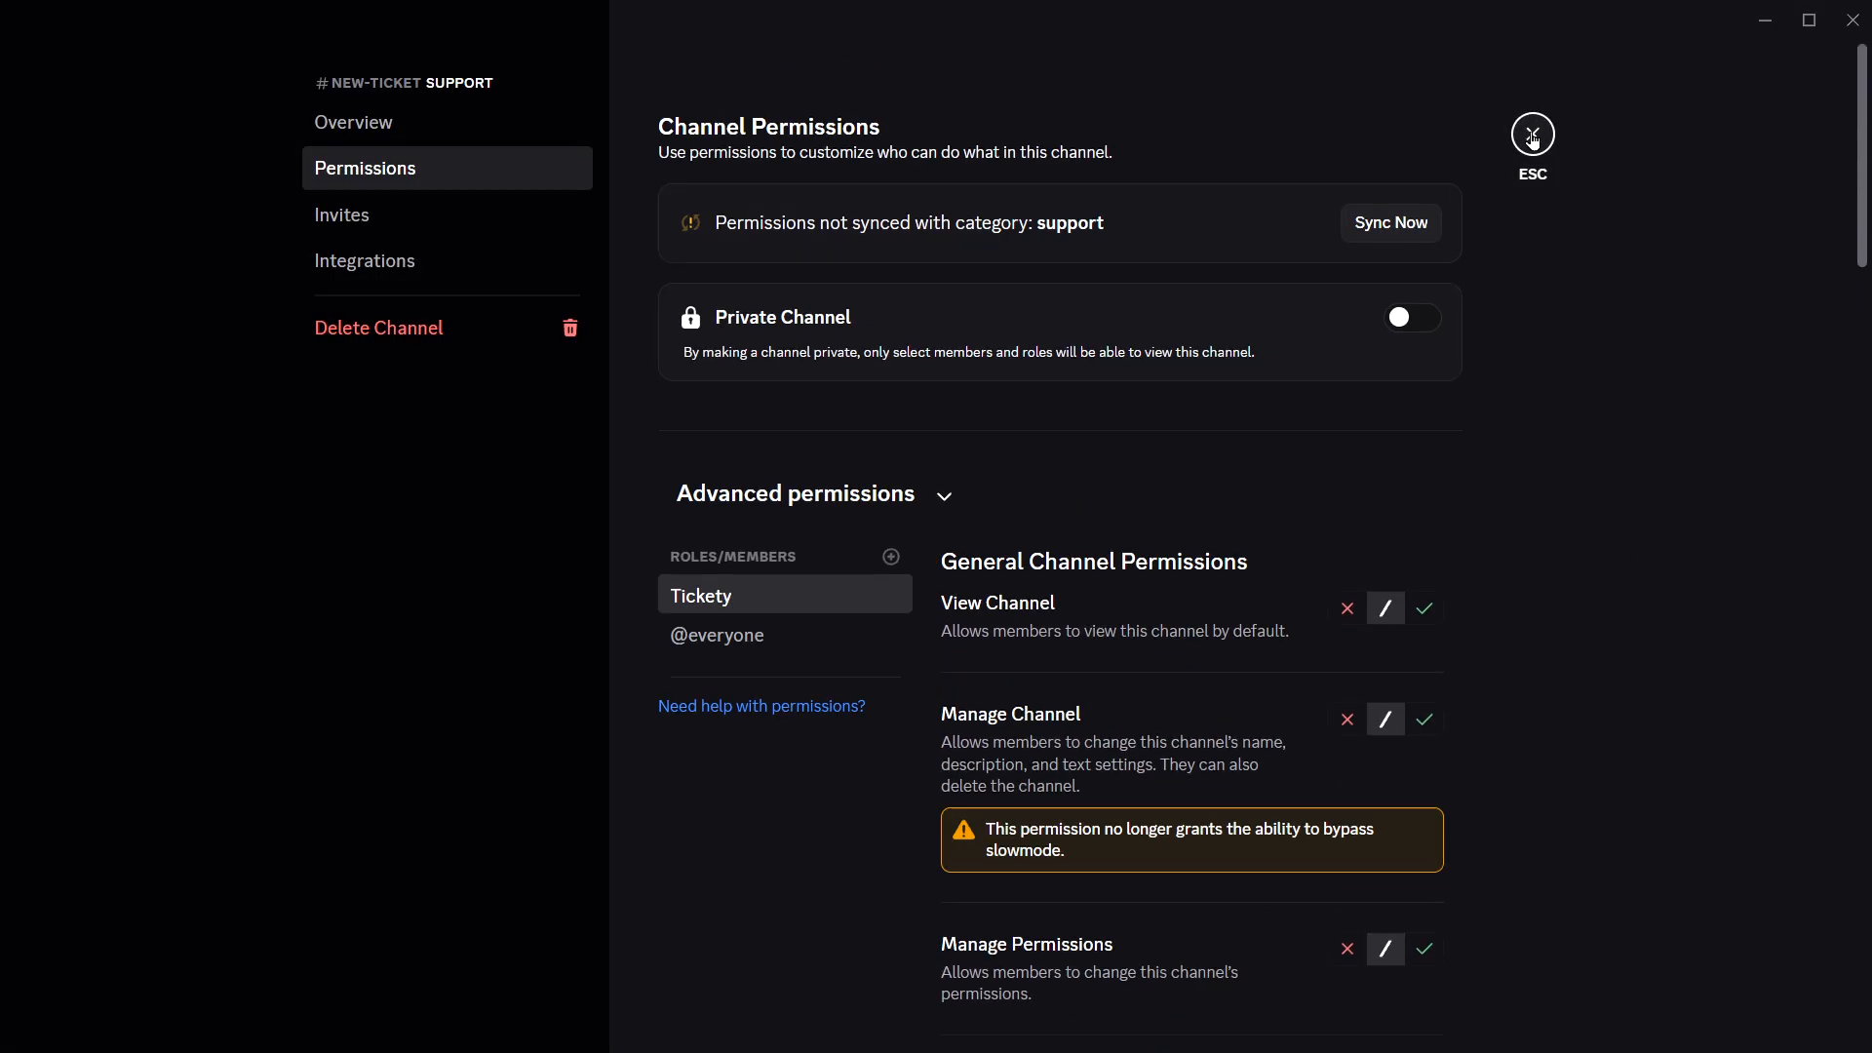
{"action": "left_click", "coordinate": [1532, 136]}
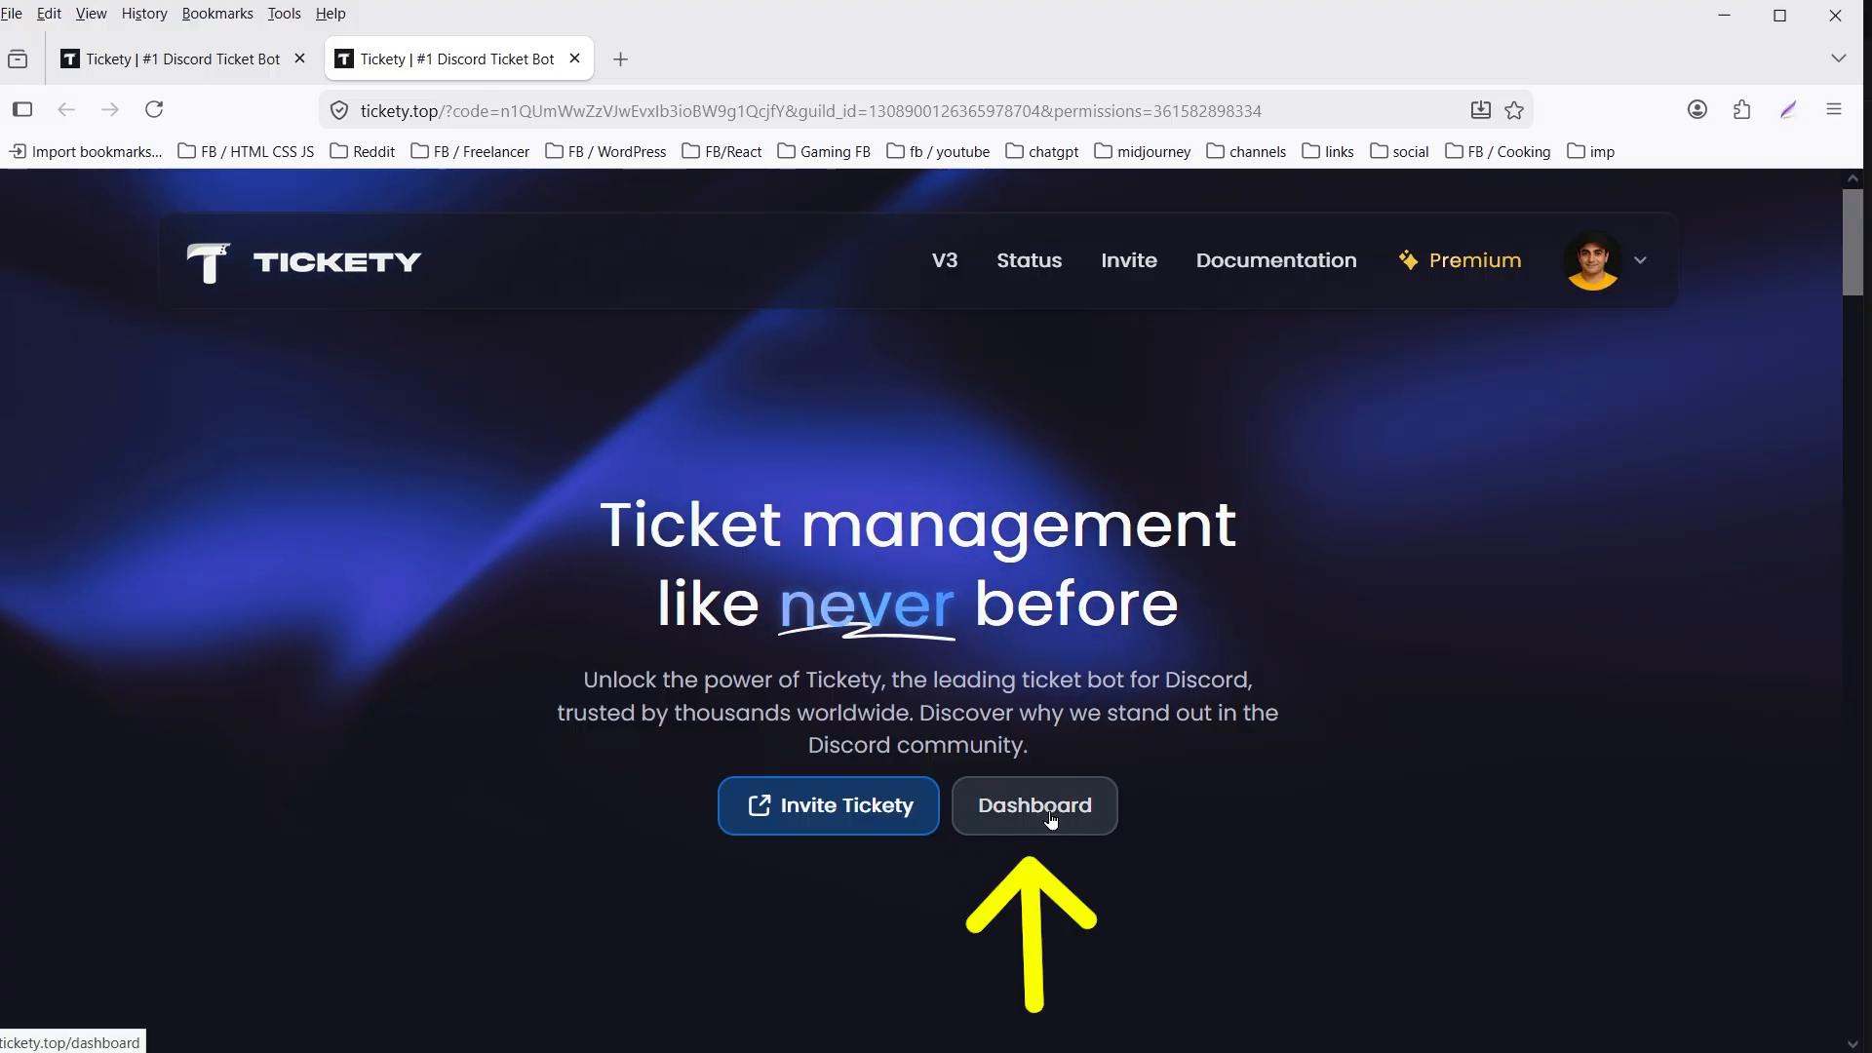
- Open the Tickety dashboard for the MJKMC server in the browser and start the Quick Setup
{"action": "left_click", "coordinate": [1051, 819]}
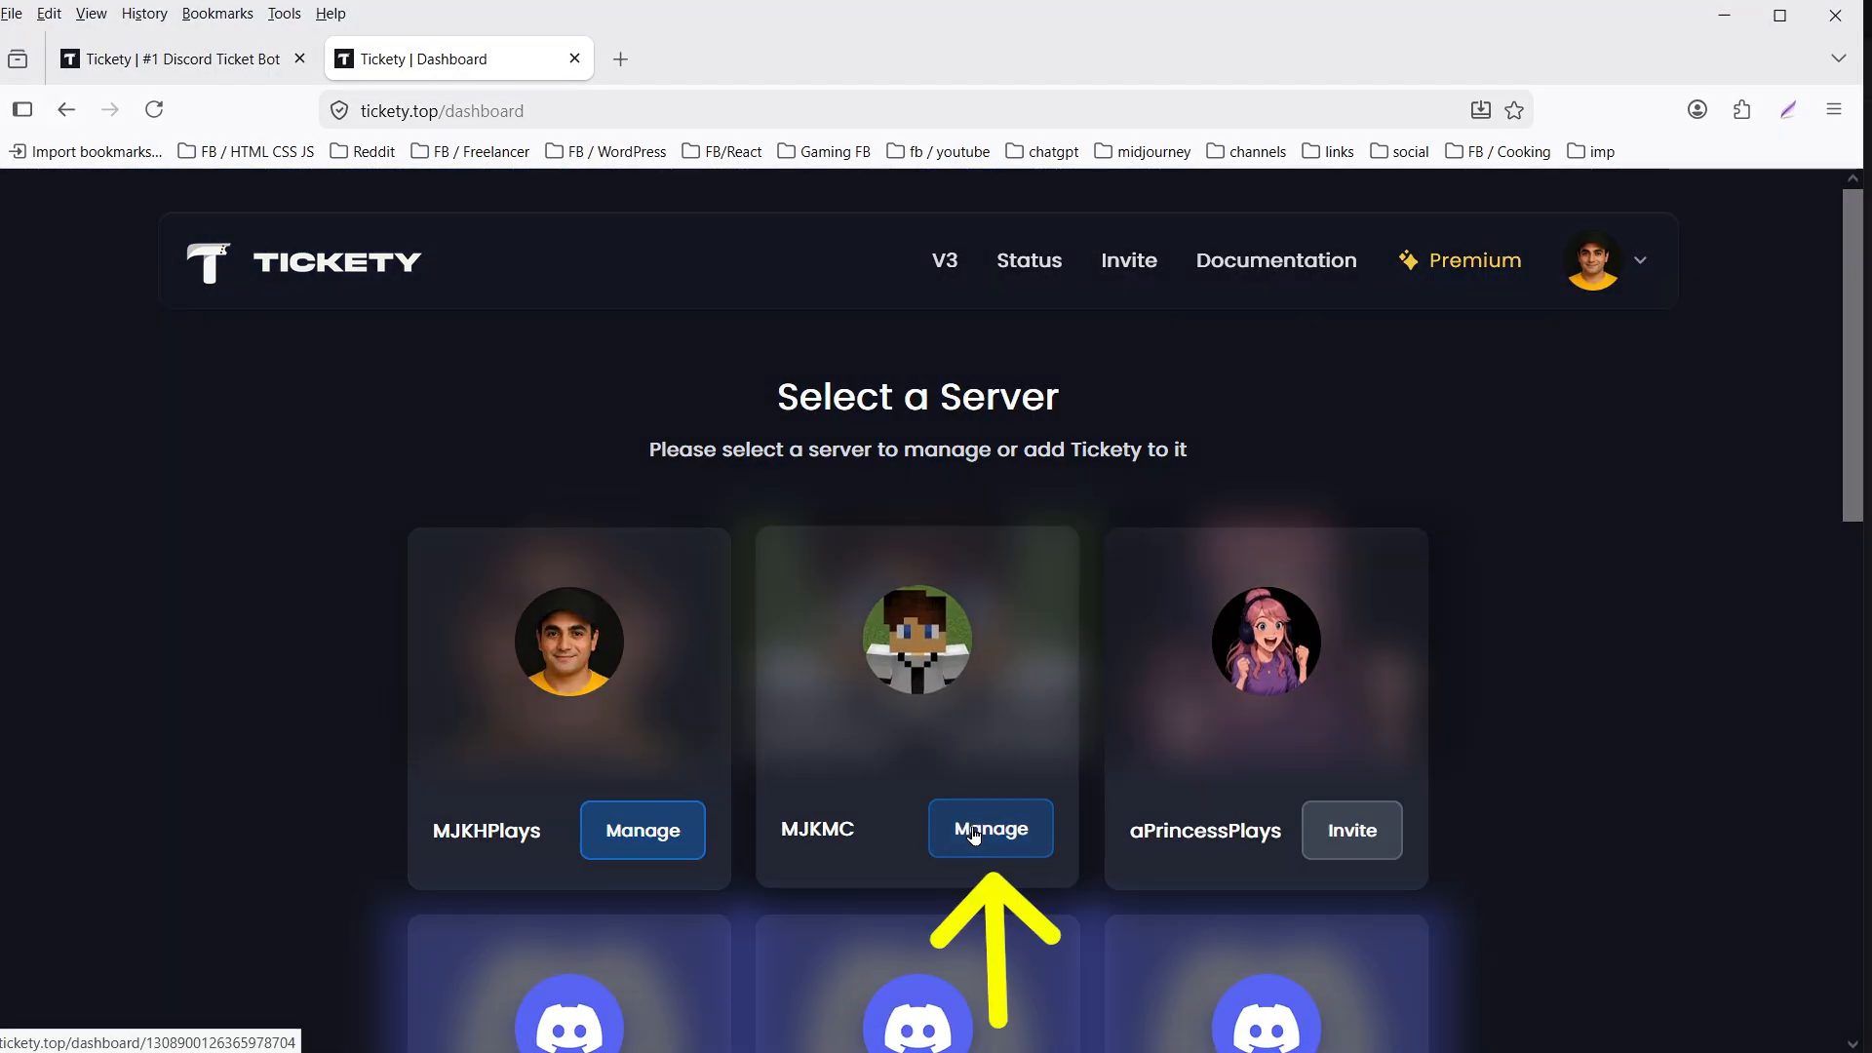
{"action": "left_click", "coordinate": [970, 825]}
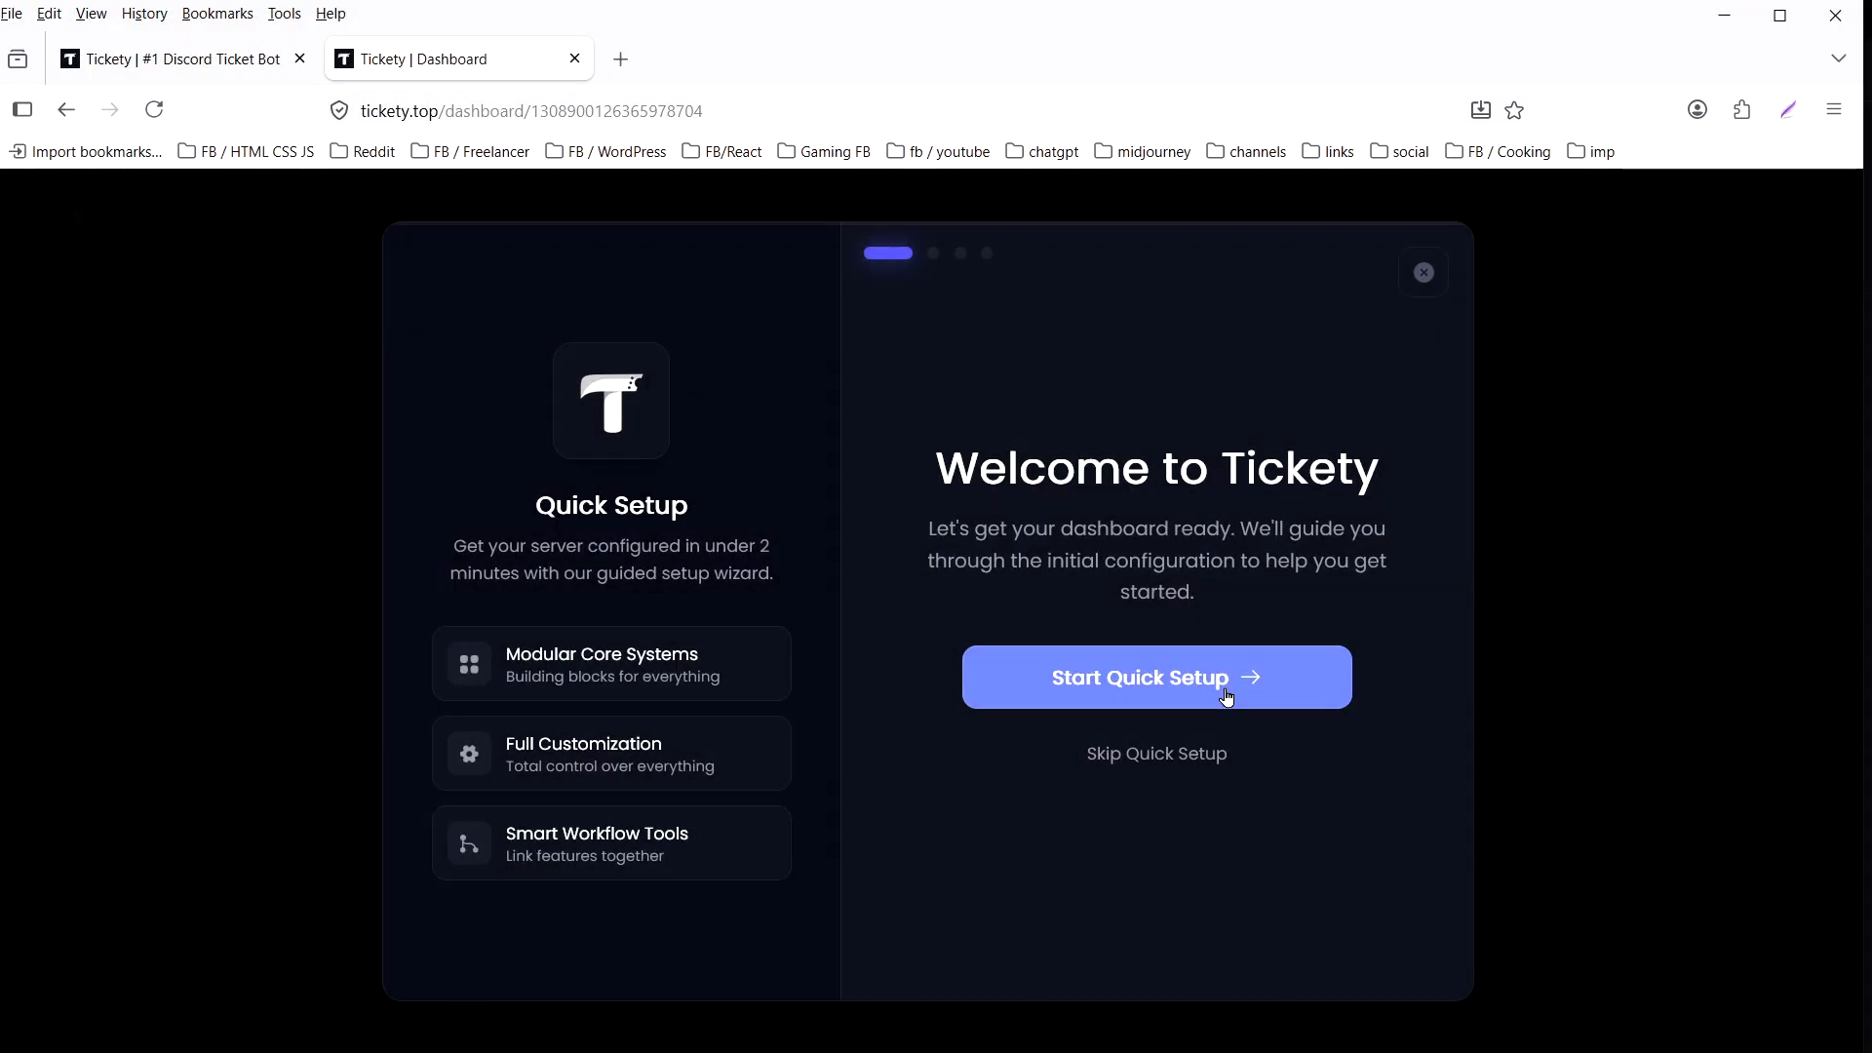
{"action": "left_click", "coordinate": [1226, 696]}
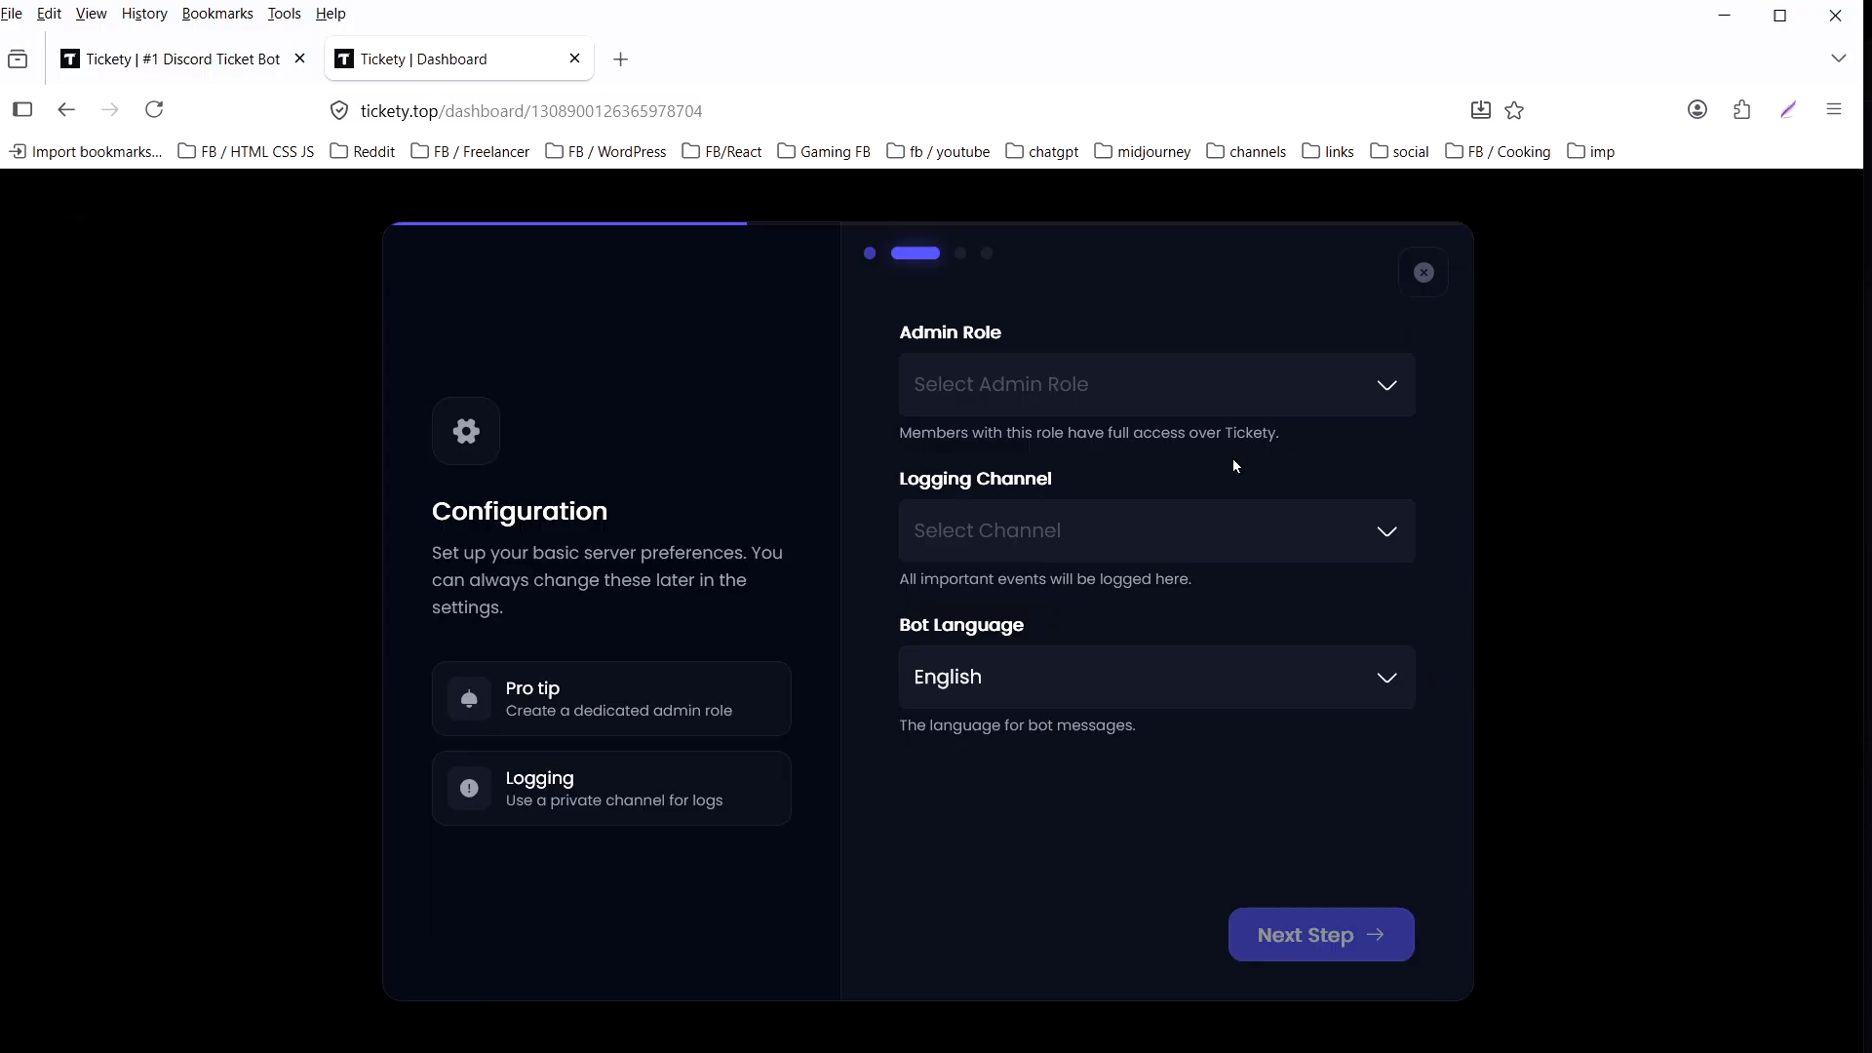
- Set the admin role to admin and the logging channel to #logs, then continue past the Premium offer
{"action": "left_click", "coordinate": [1236, 390]}
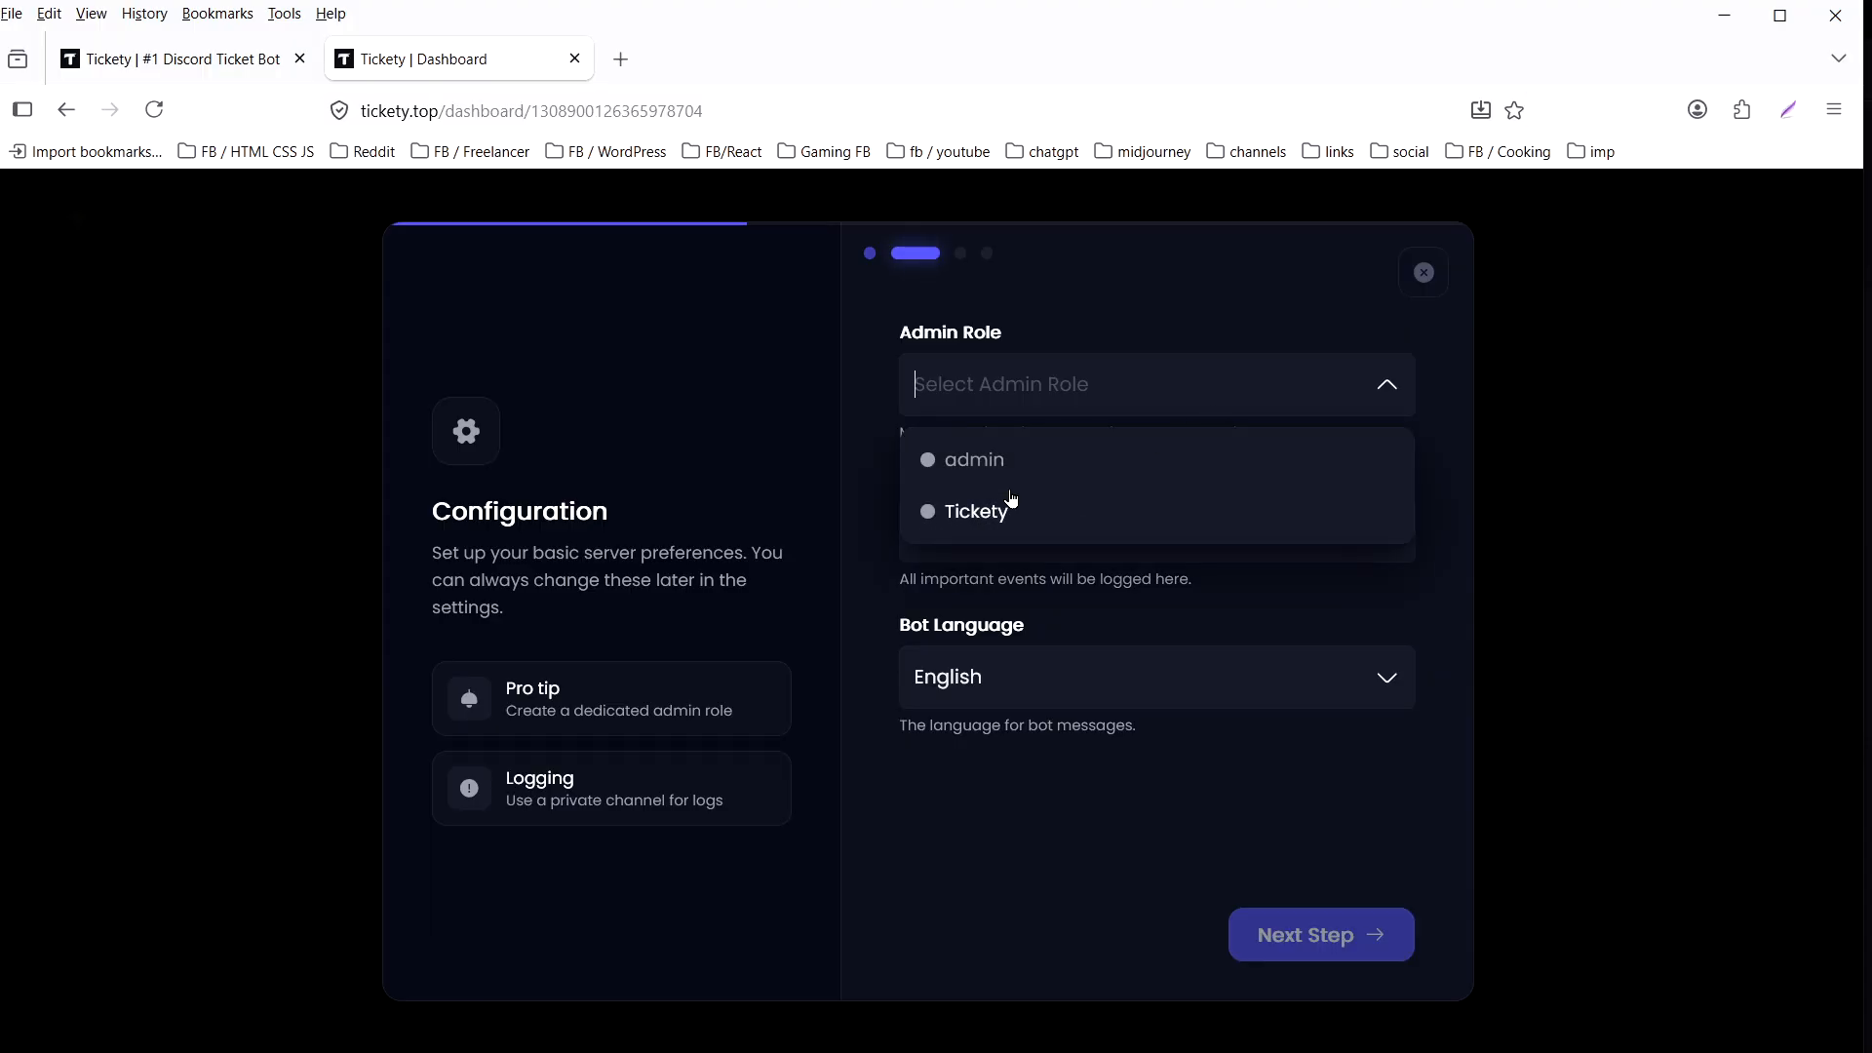
{"action": "left_click", "coordinate": [975, 460]}
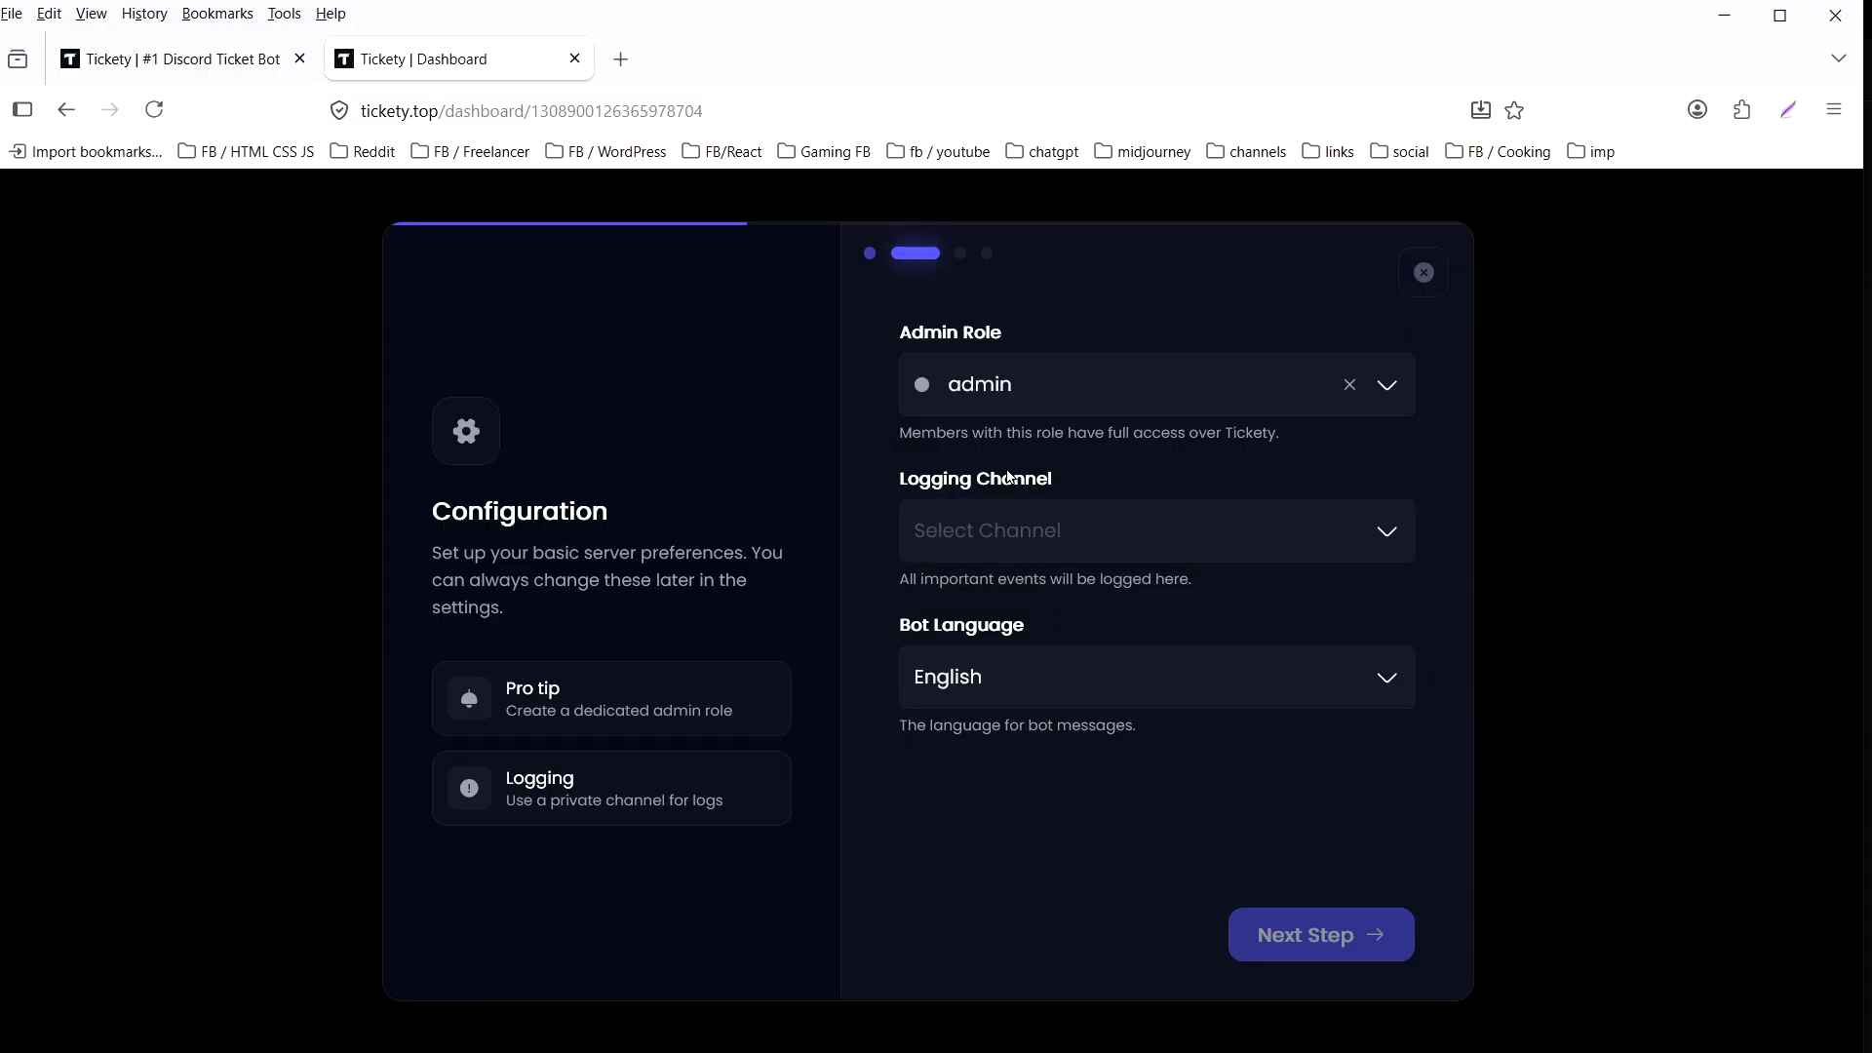
{"action": "left_click", "coordinate": [1121, 527]}
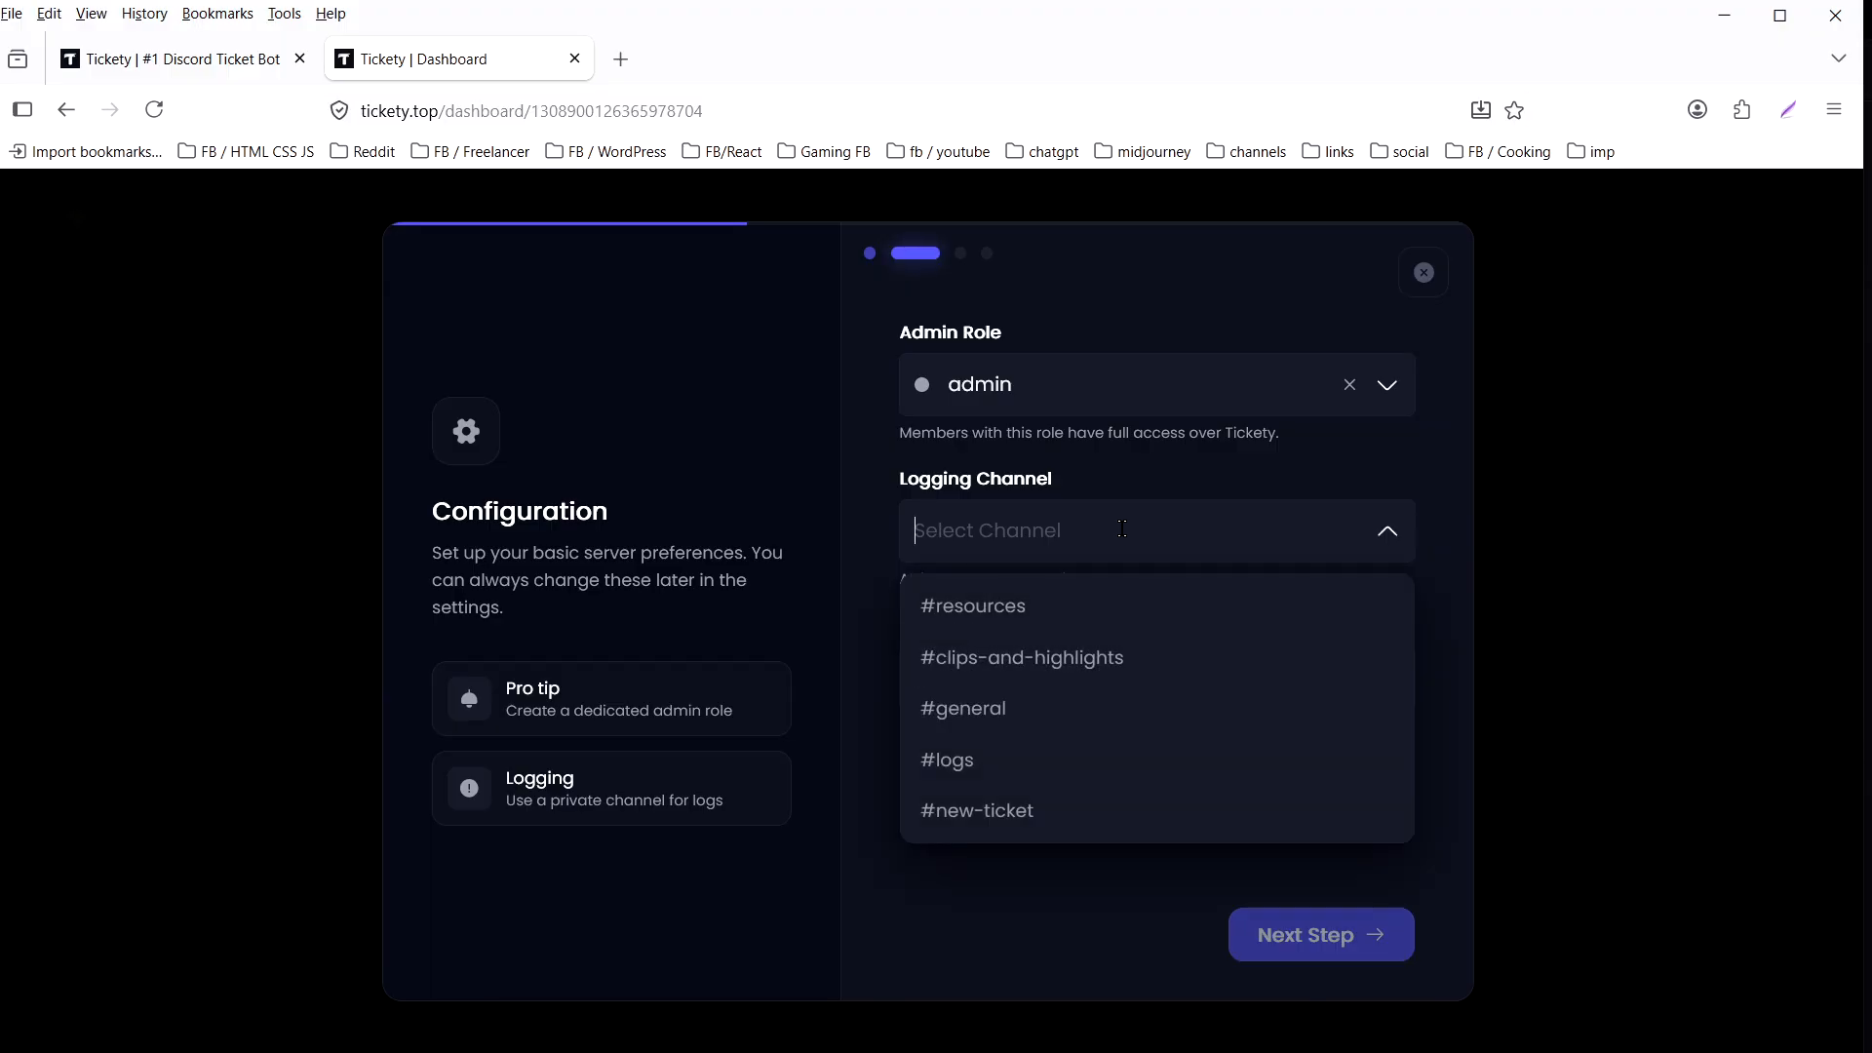
{"action": "left_click", "coordinate": [1028, 771]}
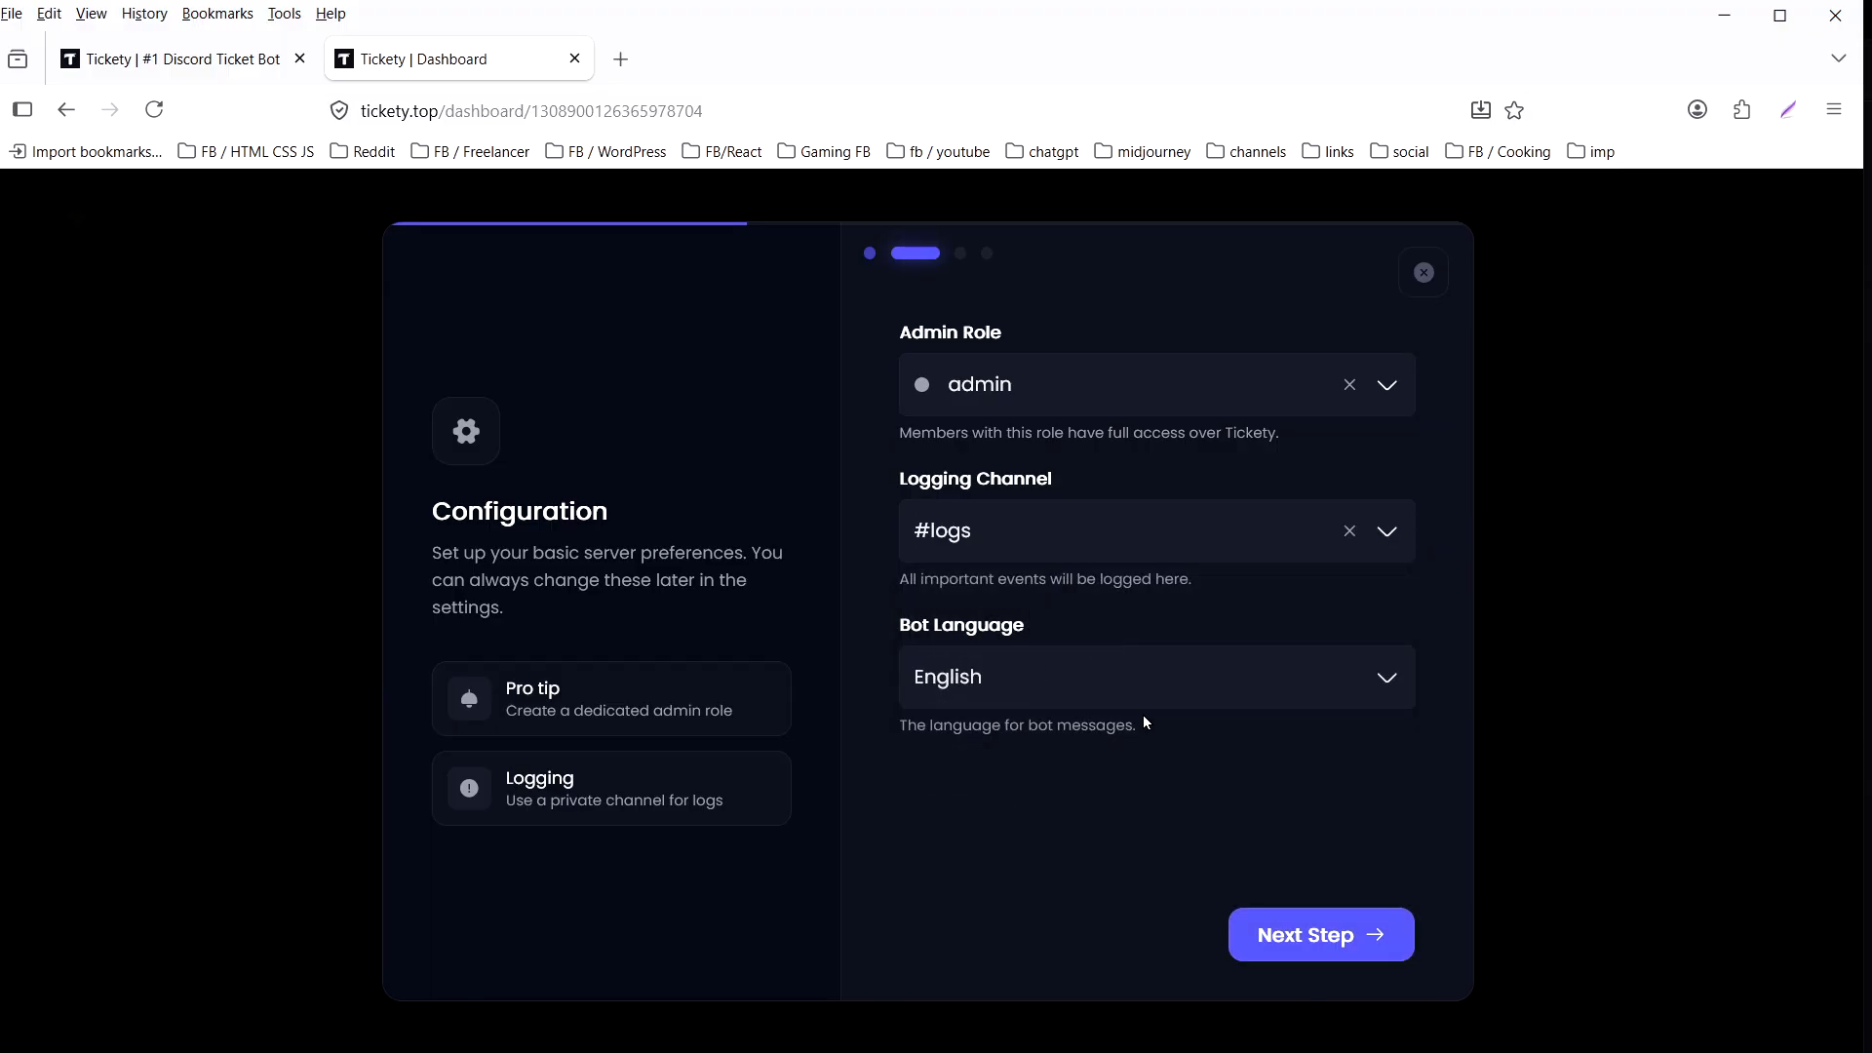
{"action": "left_click", "coordinate": [1306, 942]}
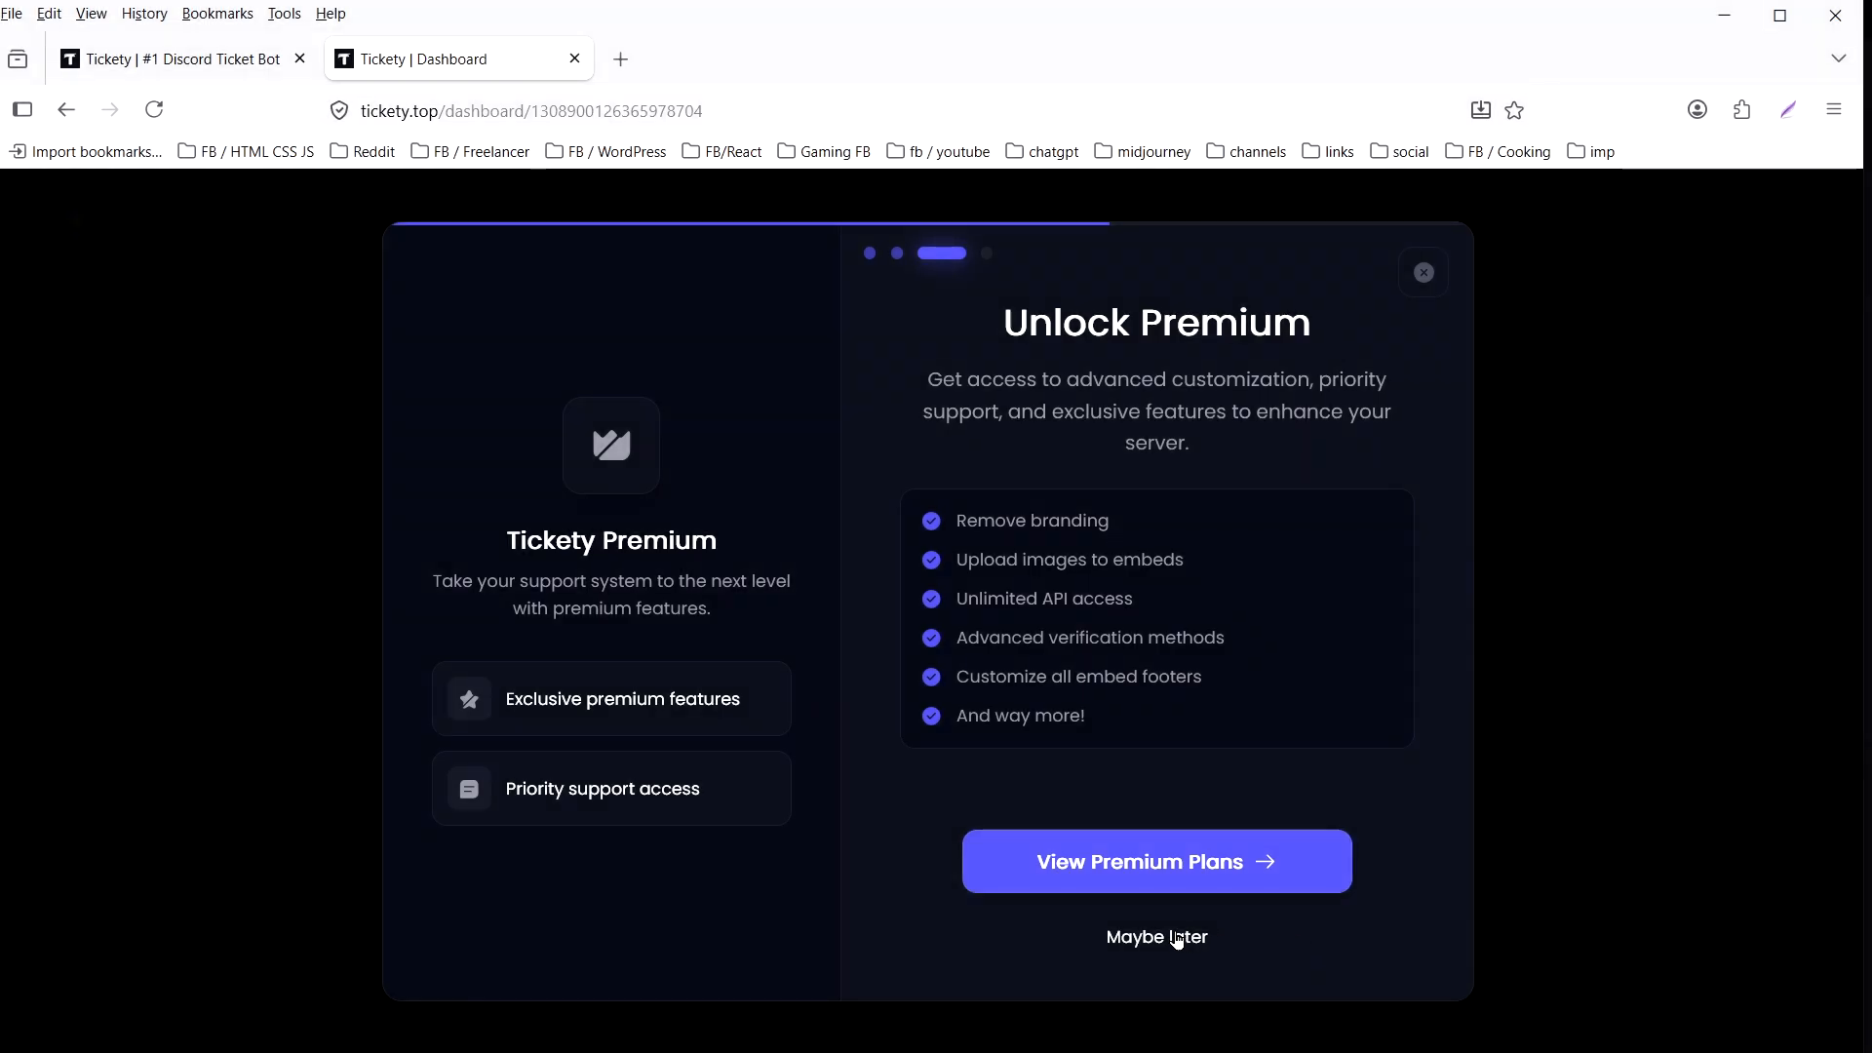
{"action": "left_click", "coordinate": [1181, 938]}
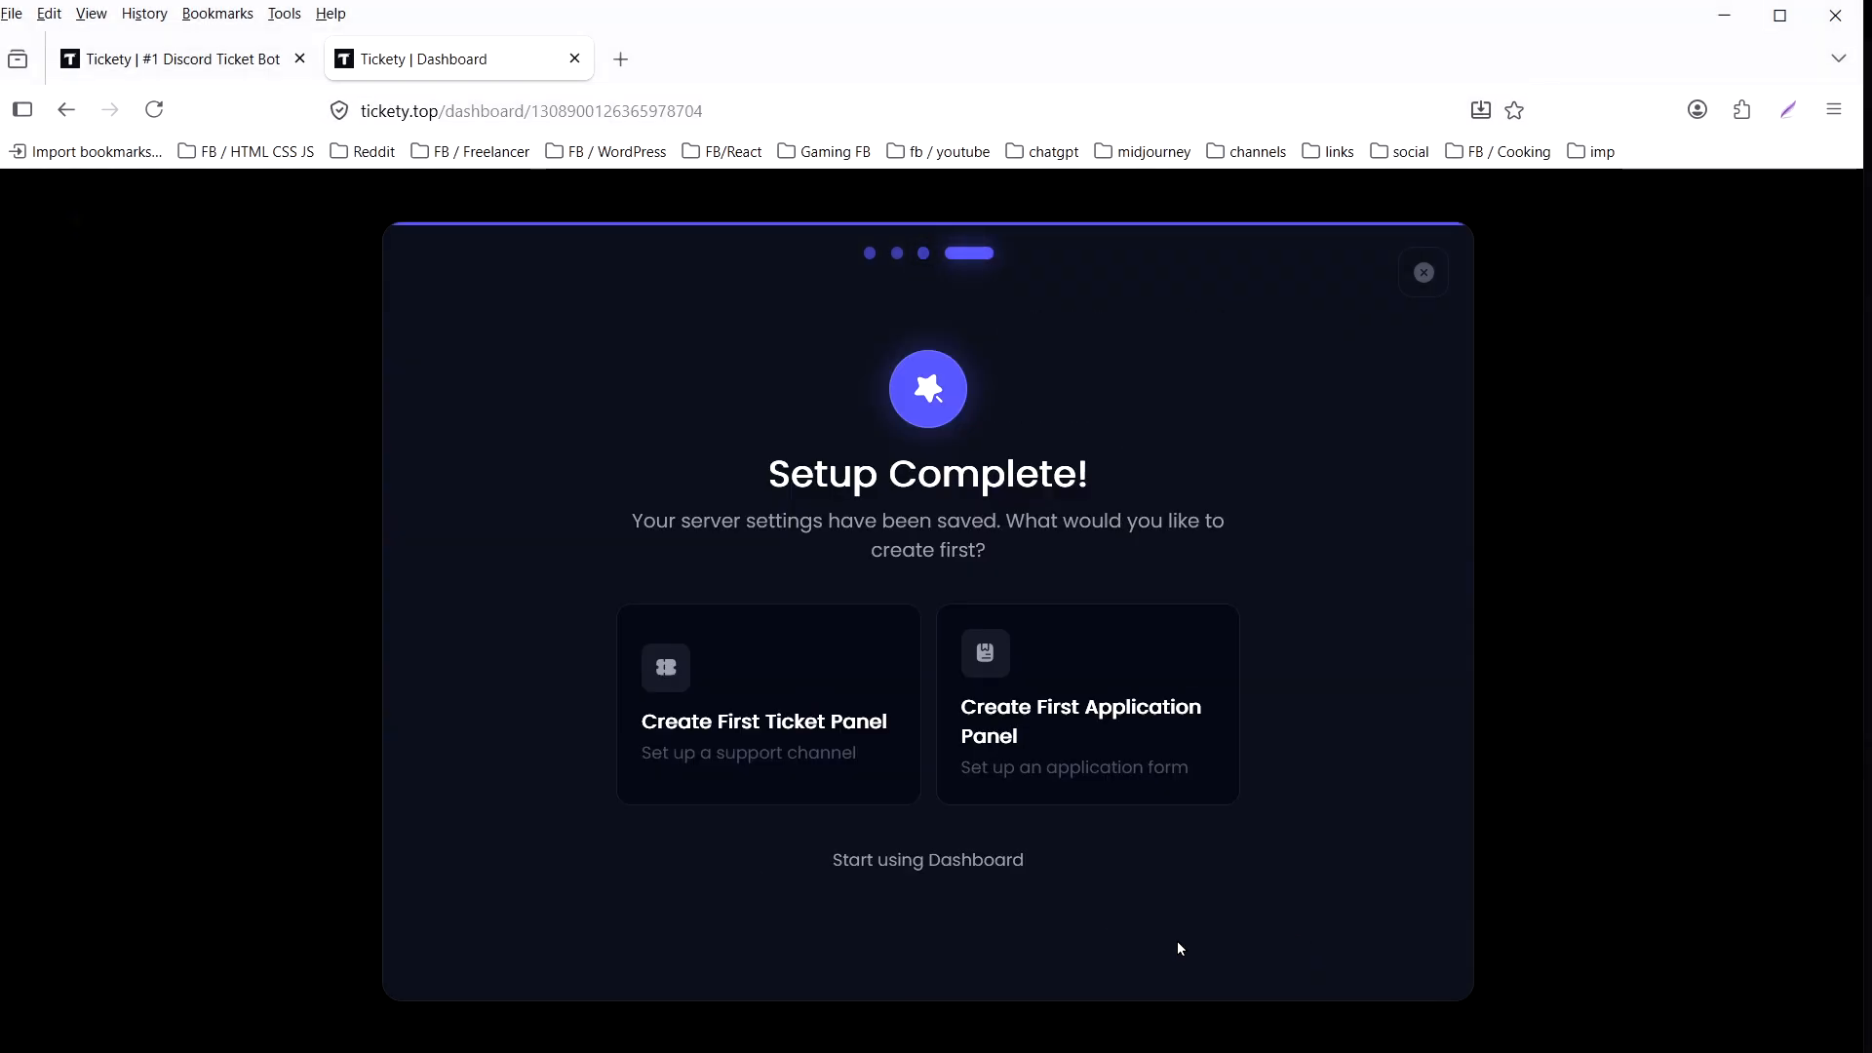
- Start creating the first ticket panel and continue with Text Channel as the default ticket style
{"action": "left_click", "coordinate": [720, 770]}
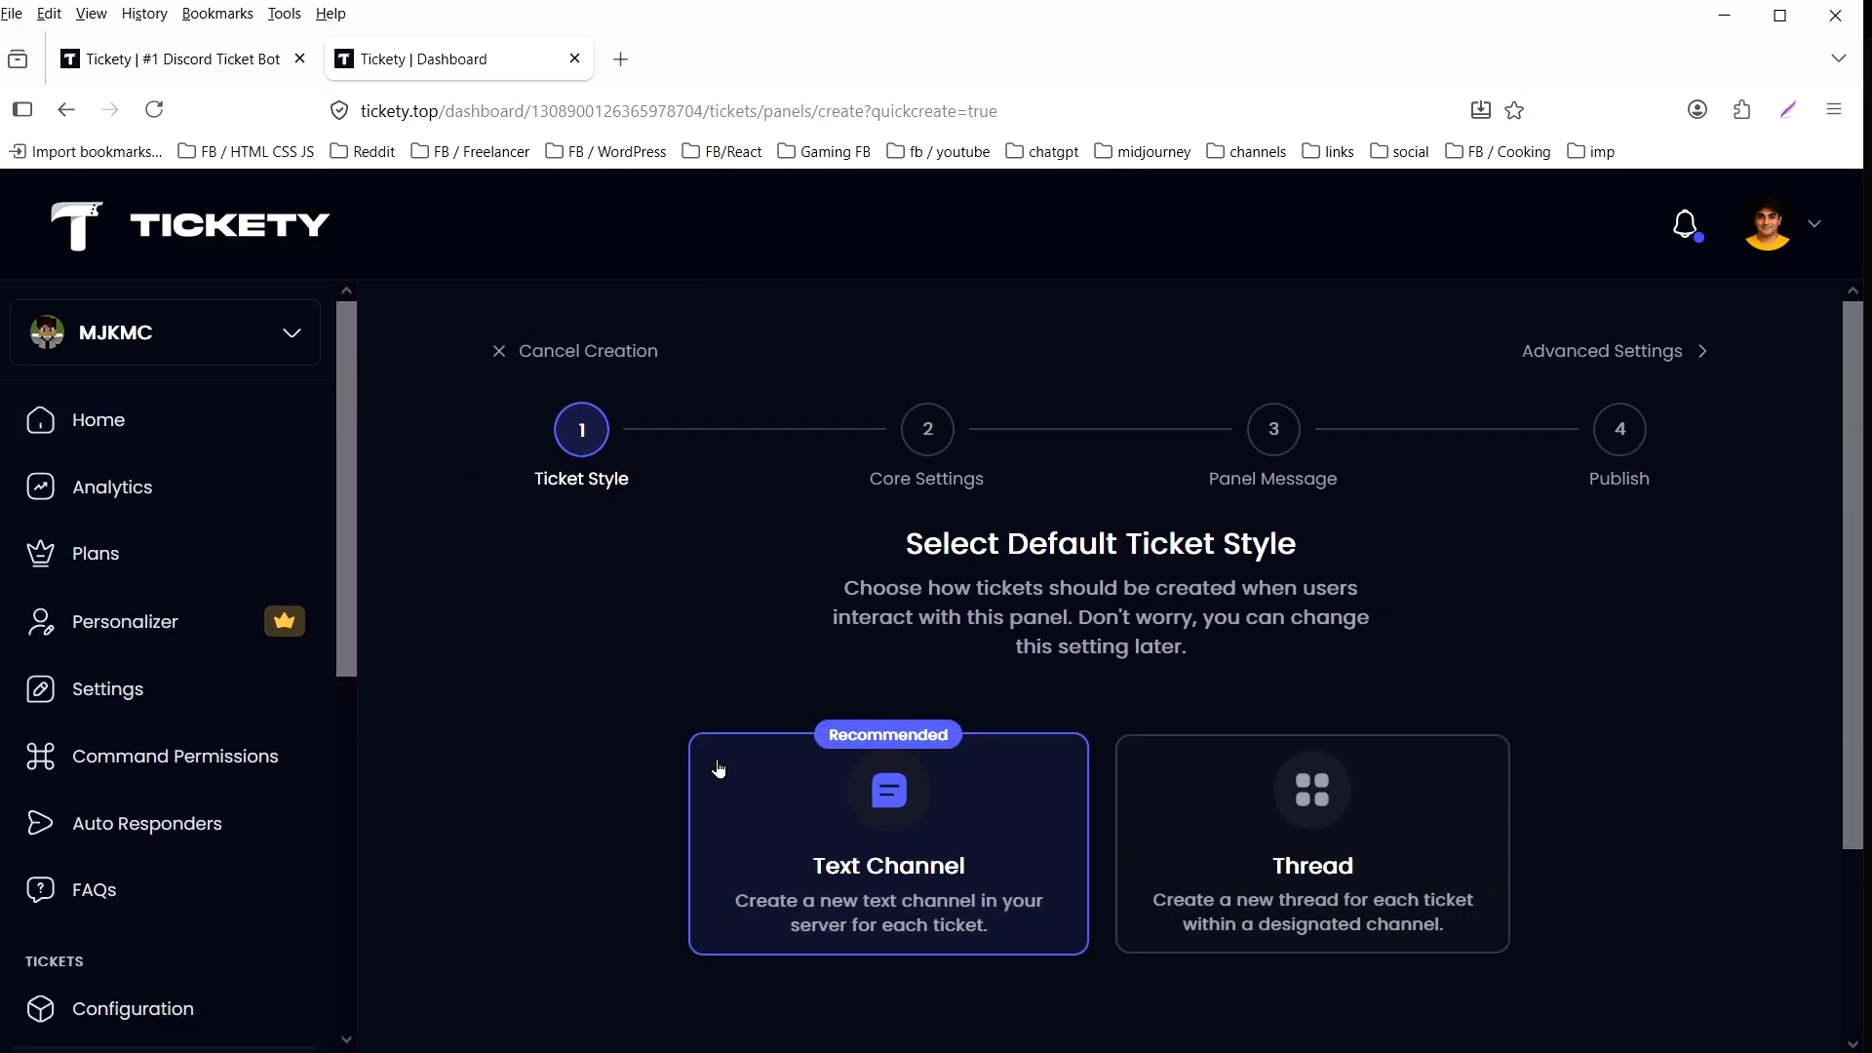
{"action": "scroll", "coordinate": [815, 841], "scroll_direction": "down", "scroll_amount": 2}
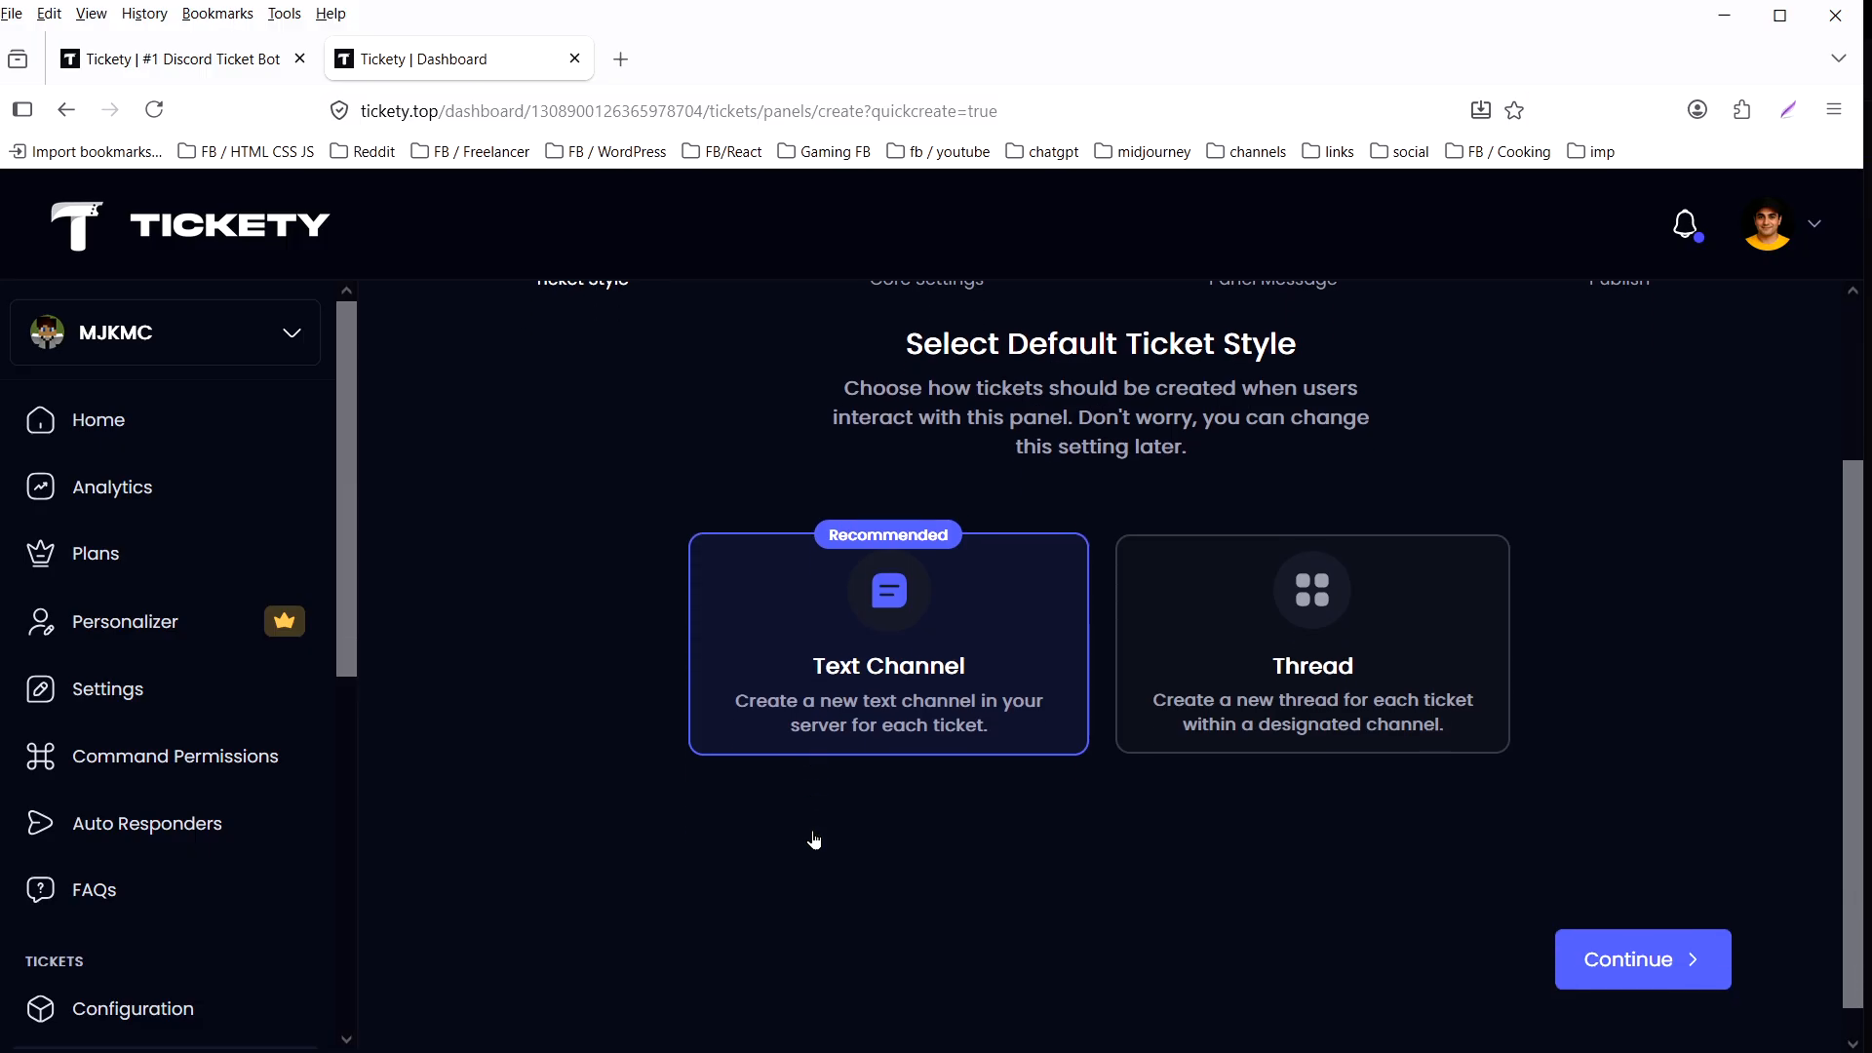
{"action": "left_click", "coordinate": [1602, 946]}
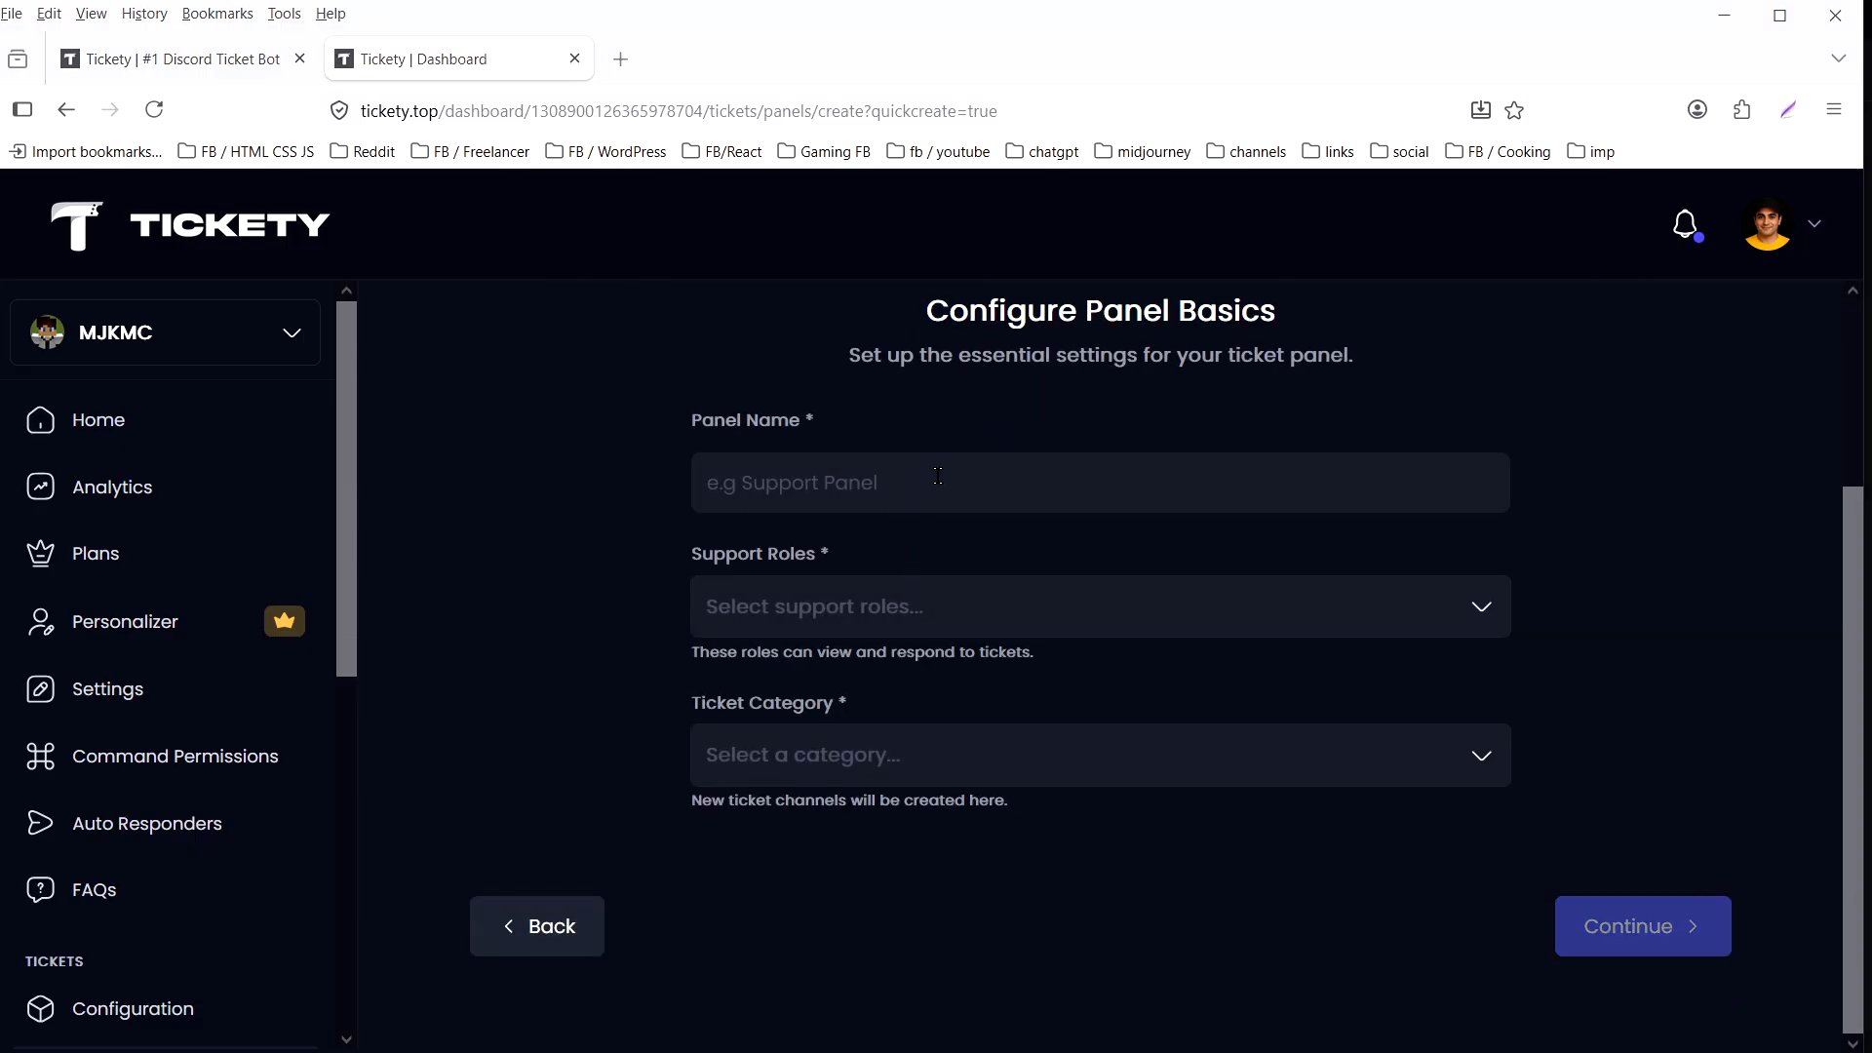
- Name the ticket panel "Support Tickets"
{"action": "left_click", "coordinate": [941, 477]}
{"action": "type", "text": "Support Ticket"}
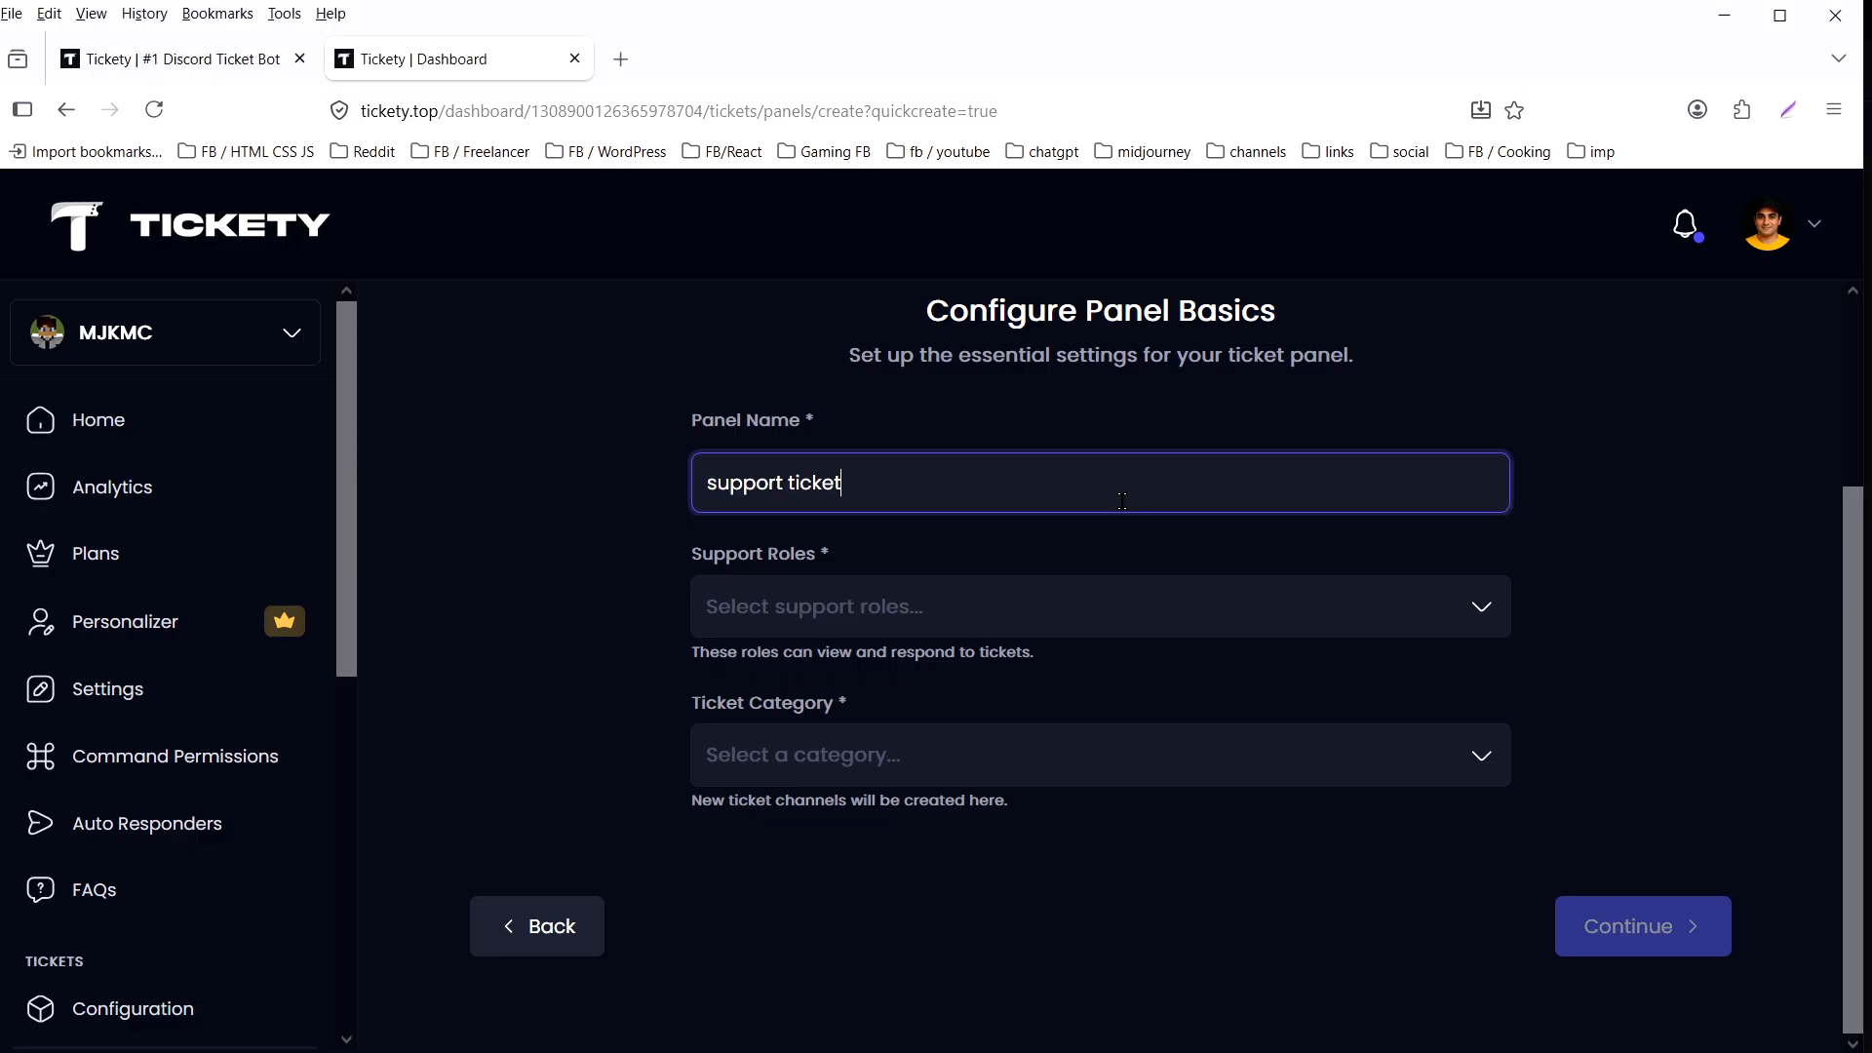
{"action": "type", "text": "s"}
{"action": "key", "text": "ctrl+a"}
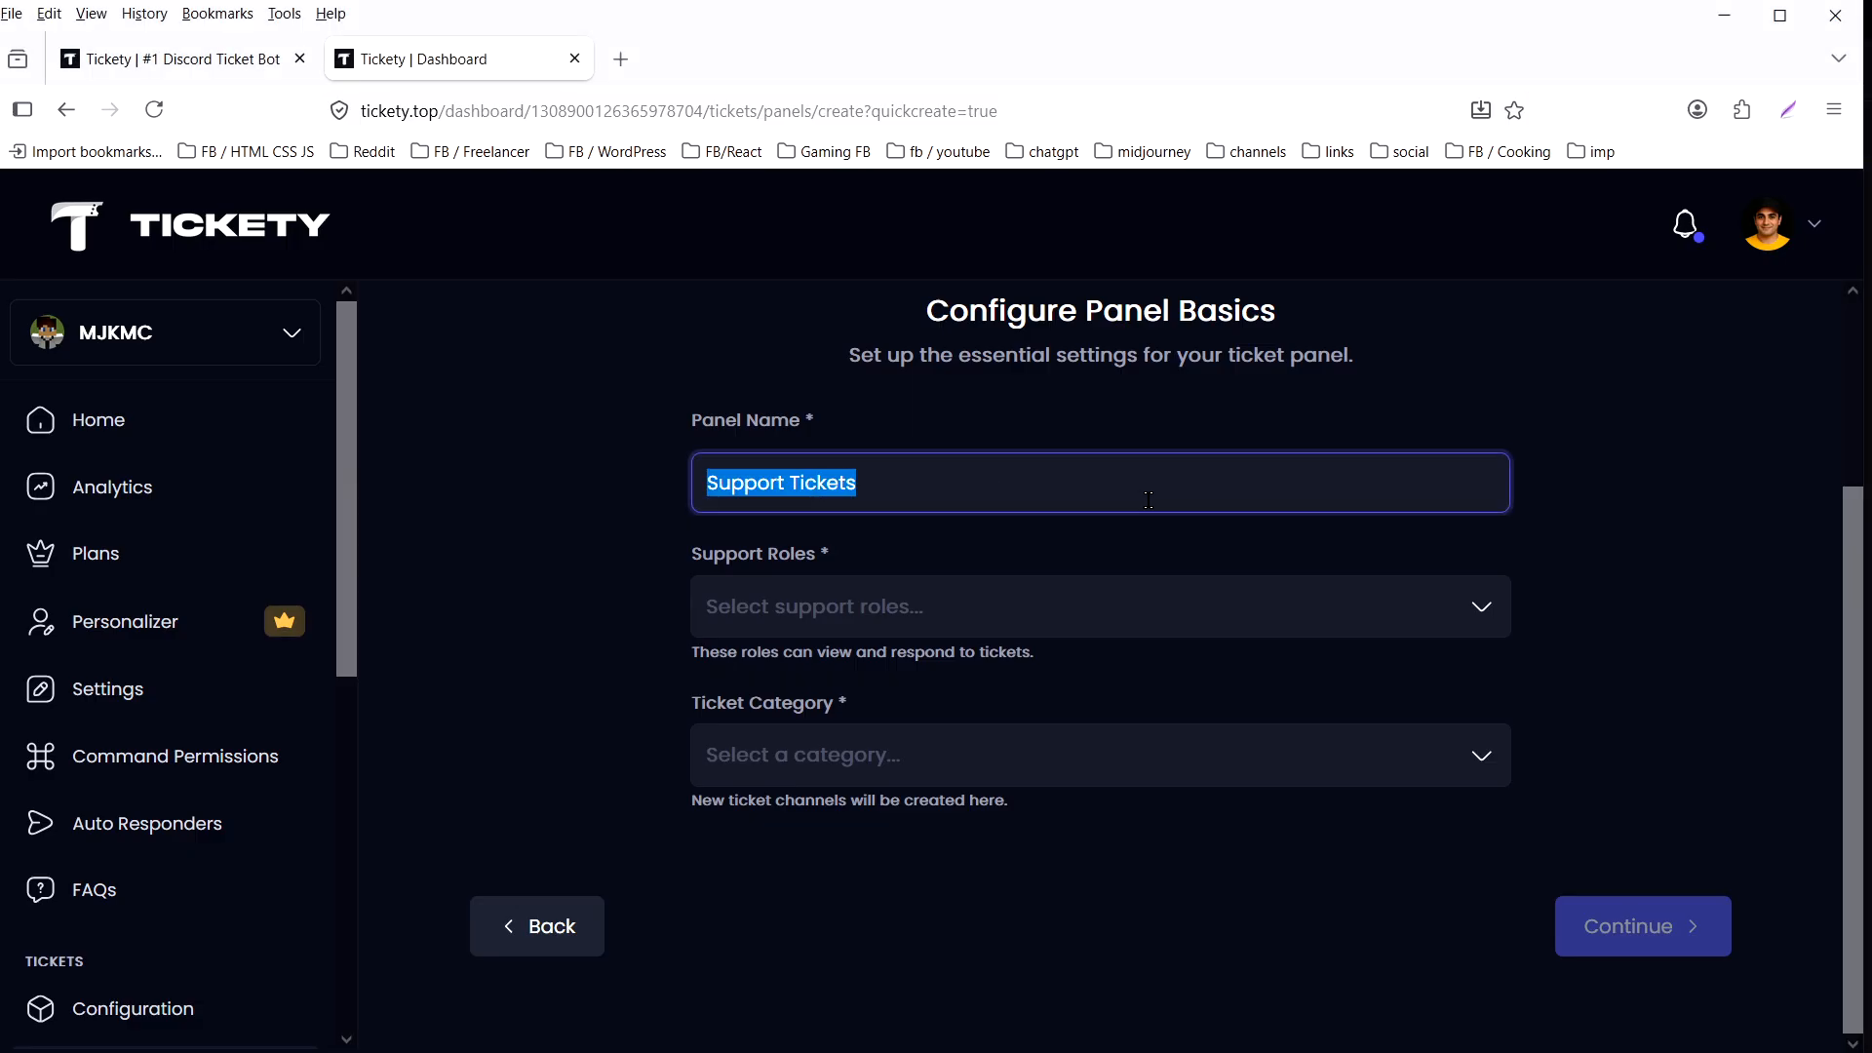
- Set the panel's support role to admin and its ticket category to support, then continue to the panel message
{"action": "left_click", "coordinate": [1147, 624]}
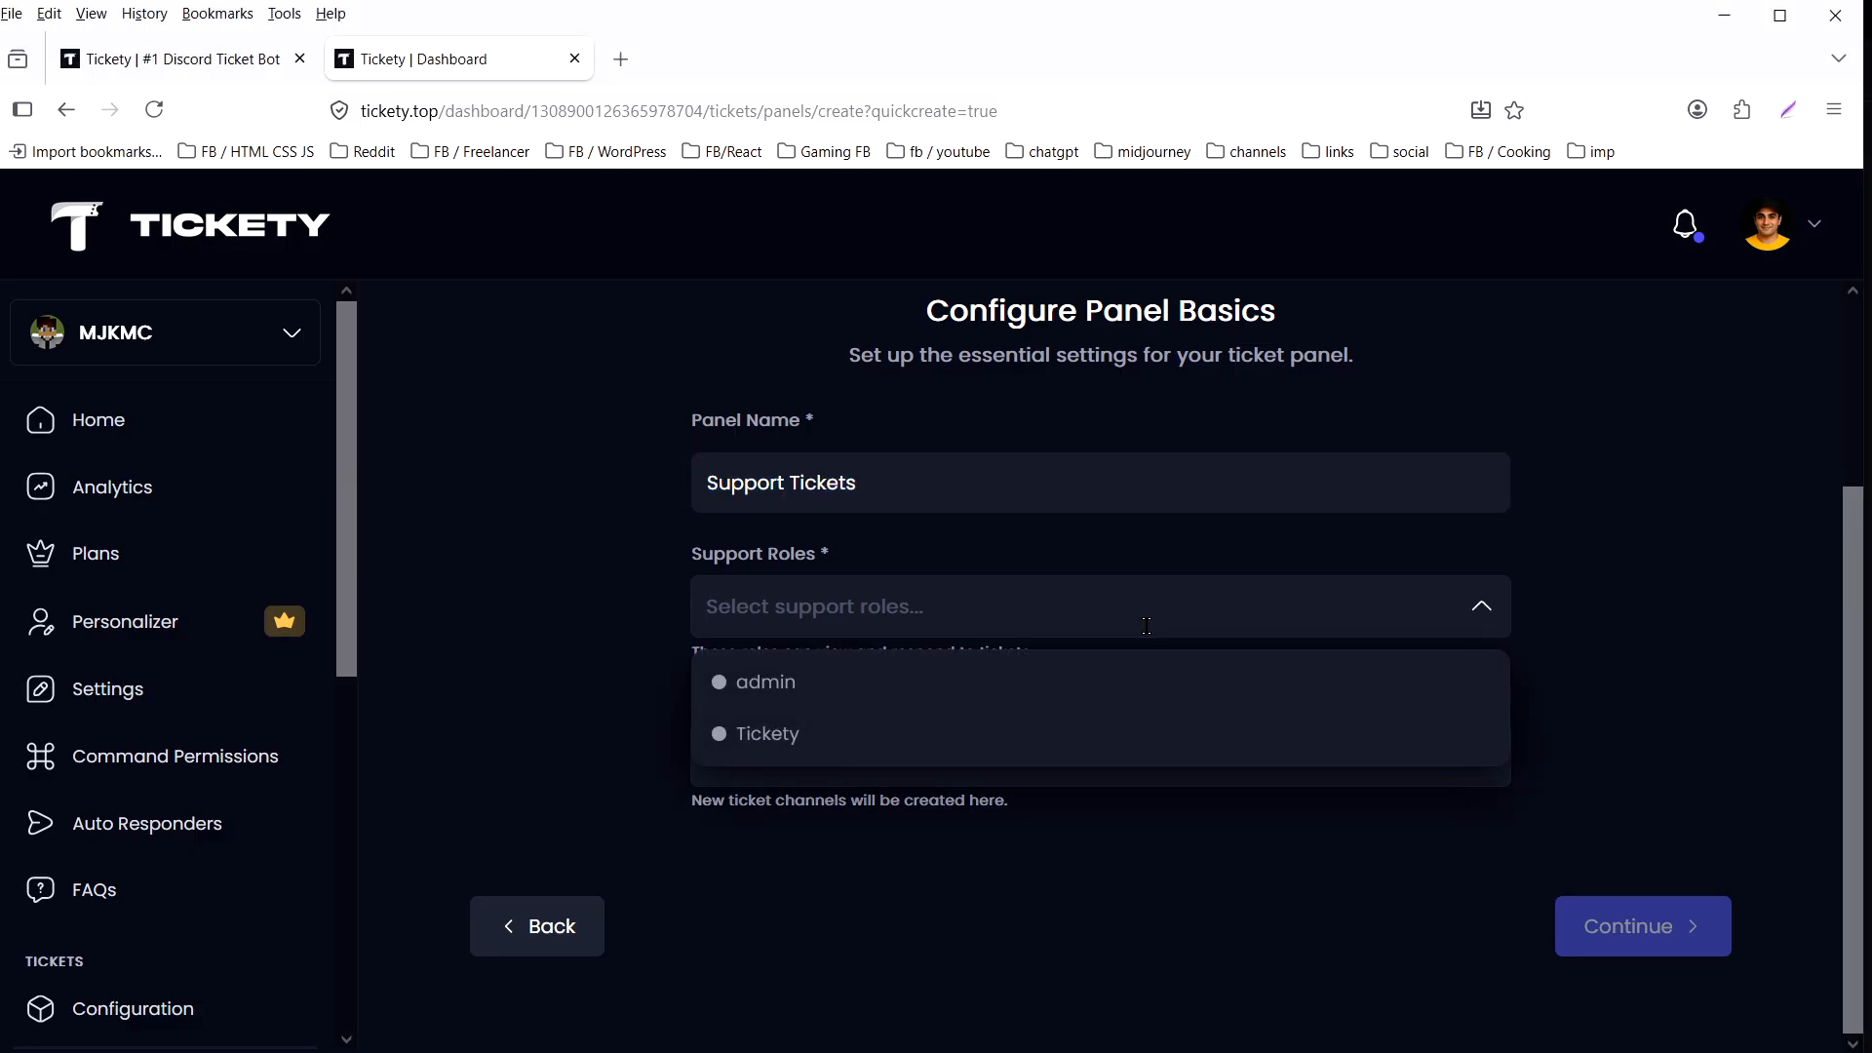
{"action": "left_click", "coordinate": [886, 687]}
{"action": "left_click", "coordinate": [1001, 603]}
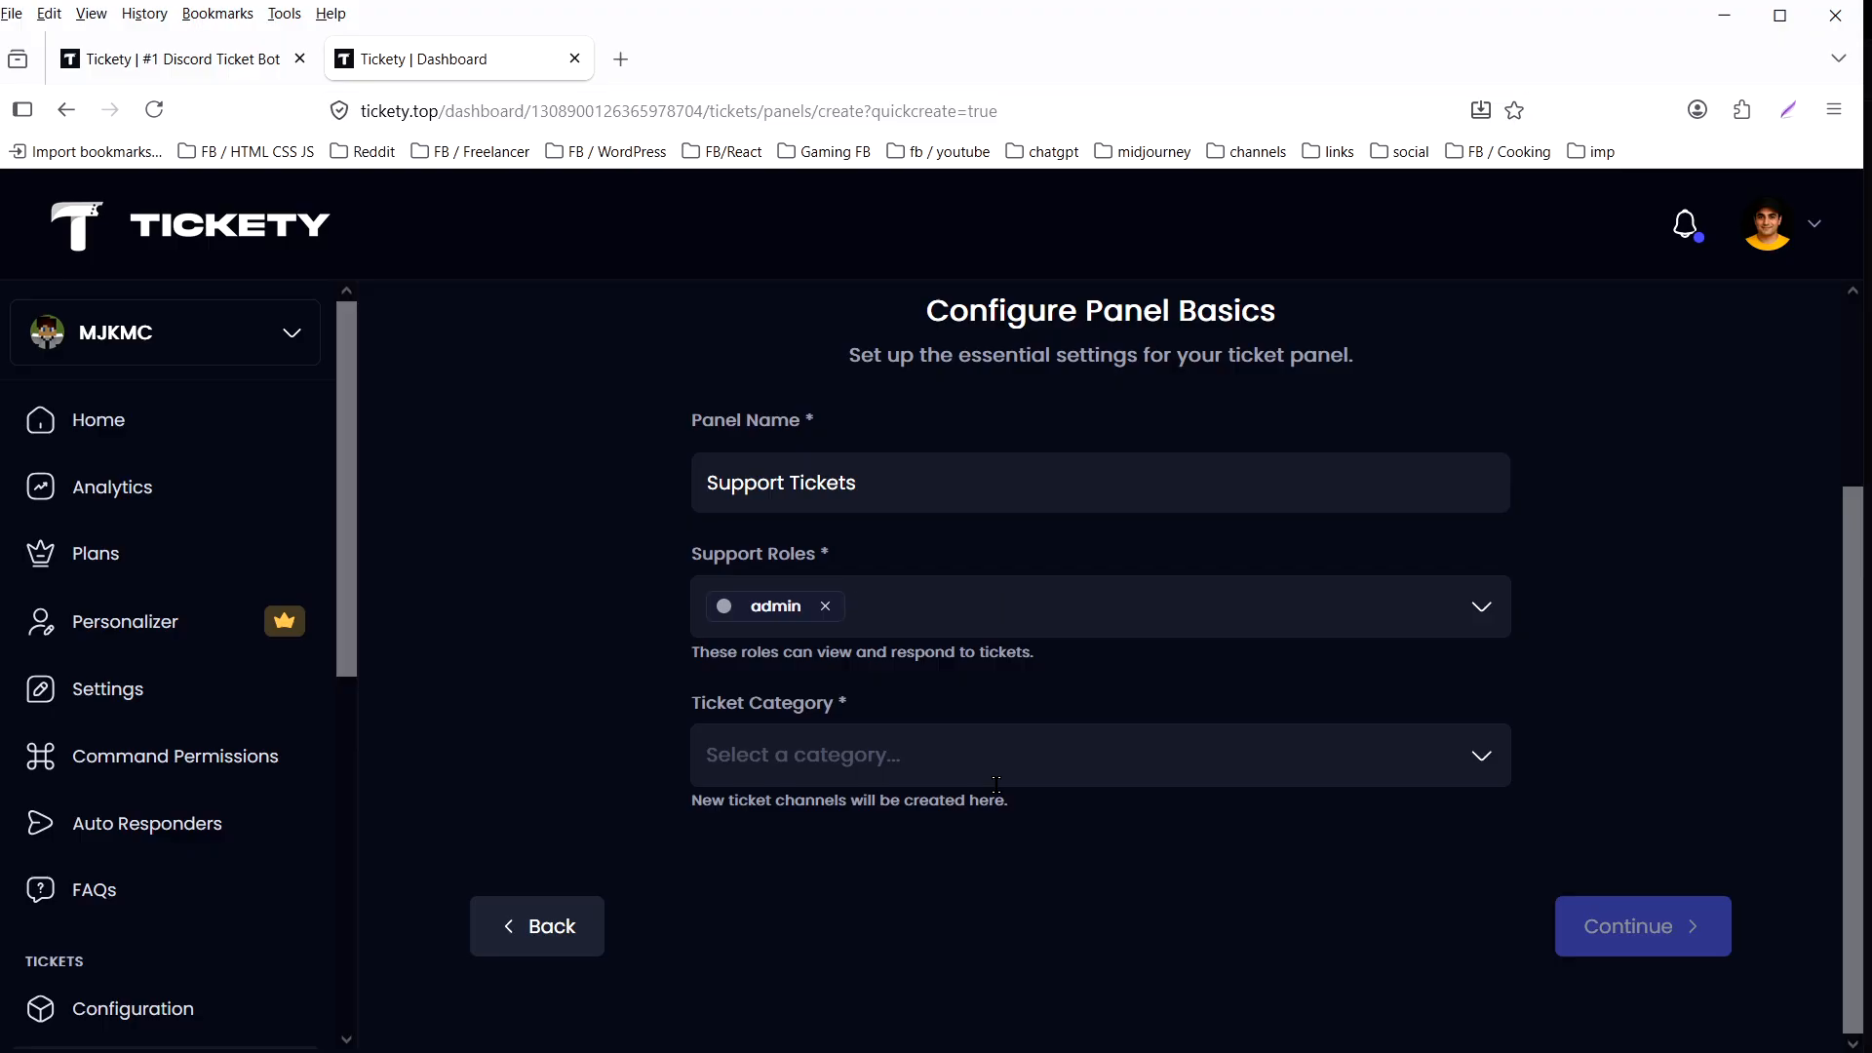
{"action": "left_click", "coordinate": [1050, 764]}
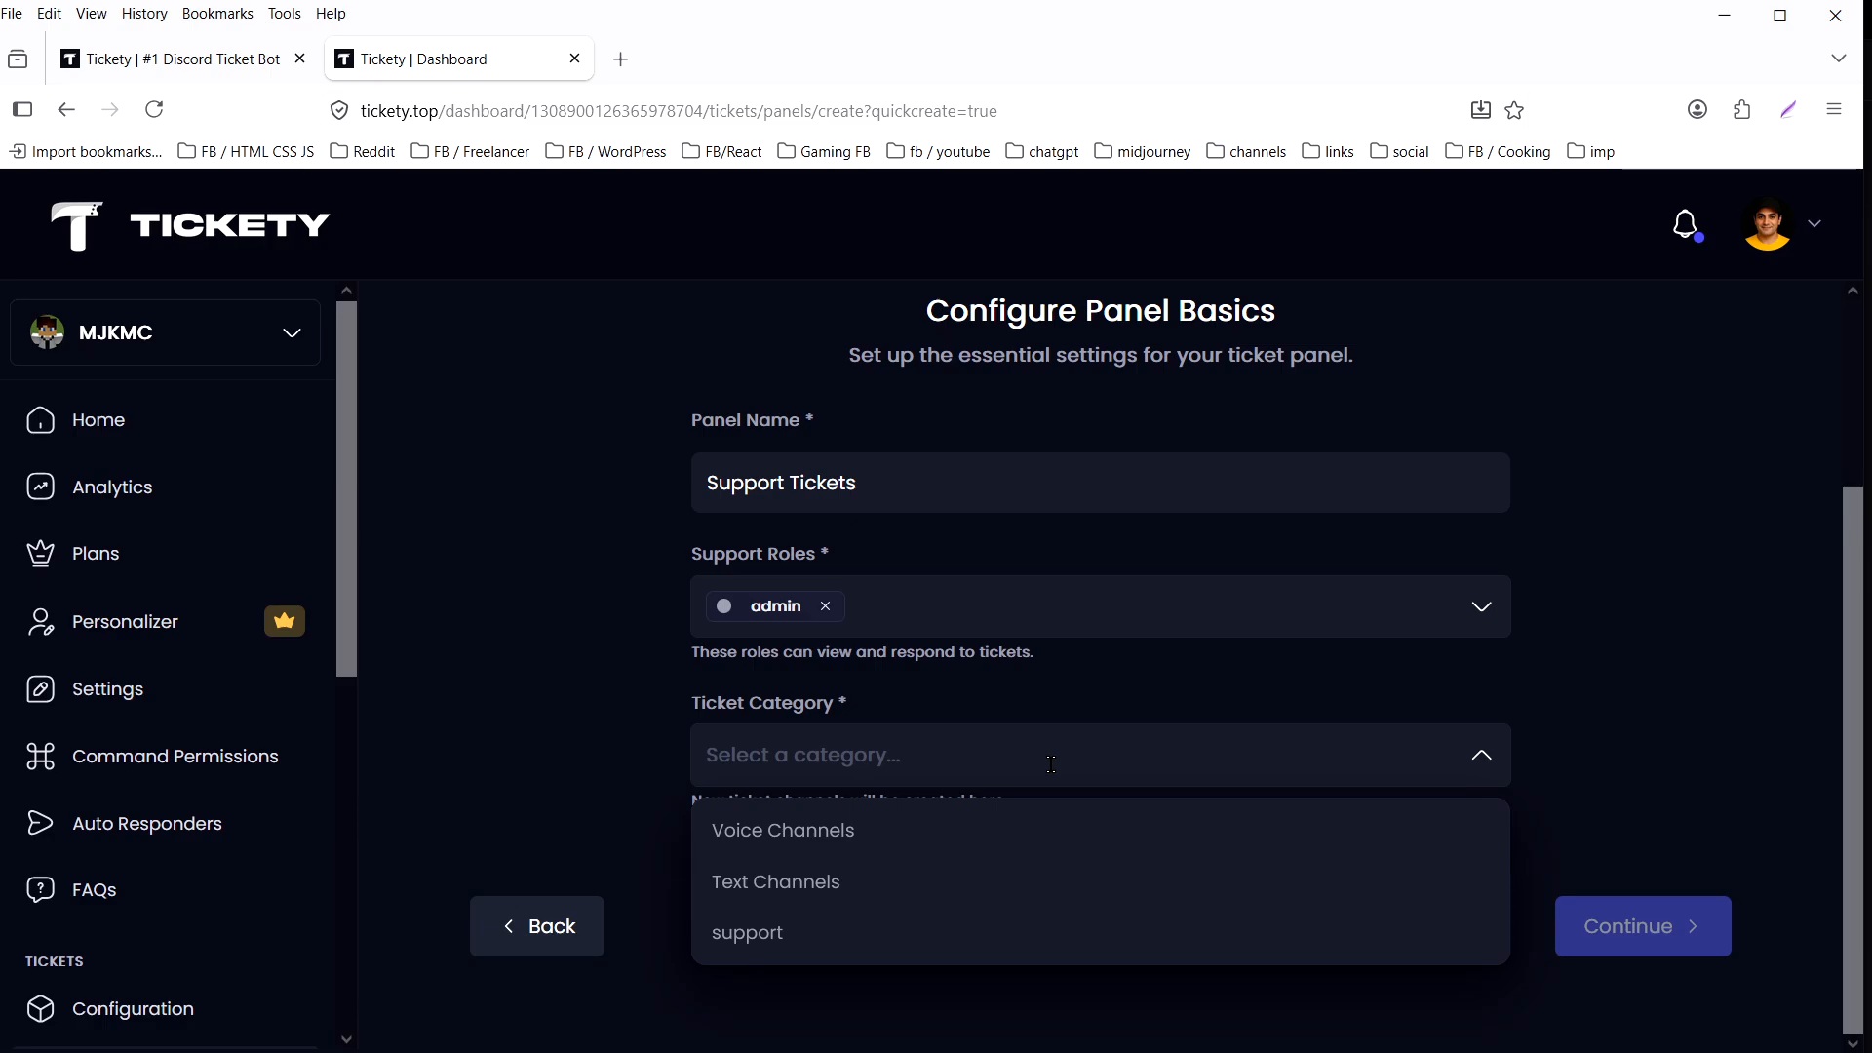
{"action": "left_click", "coordinate": [1059, 938]}
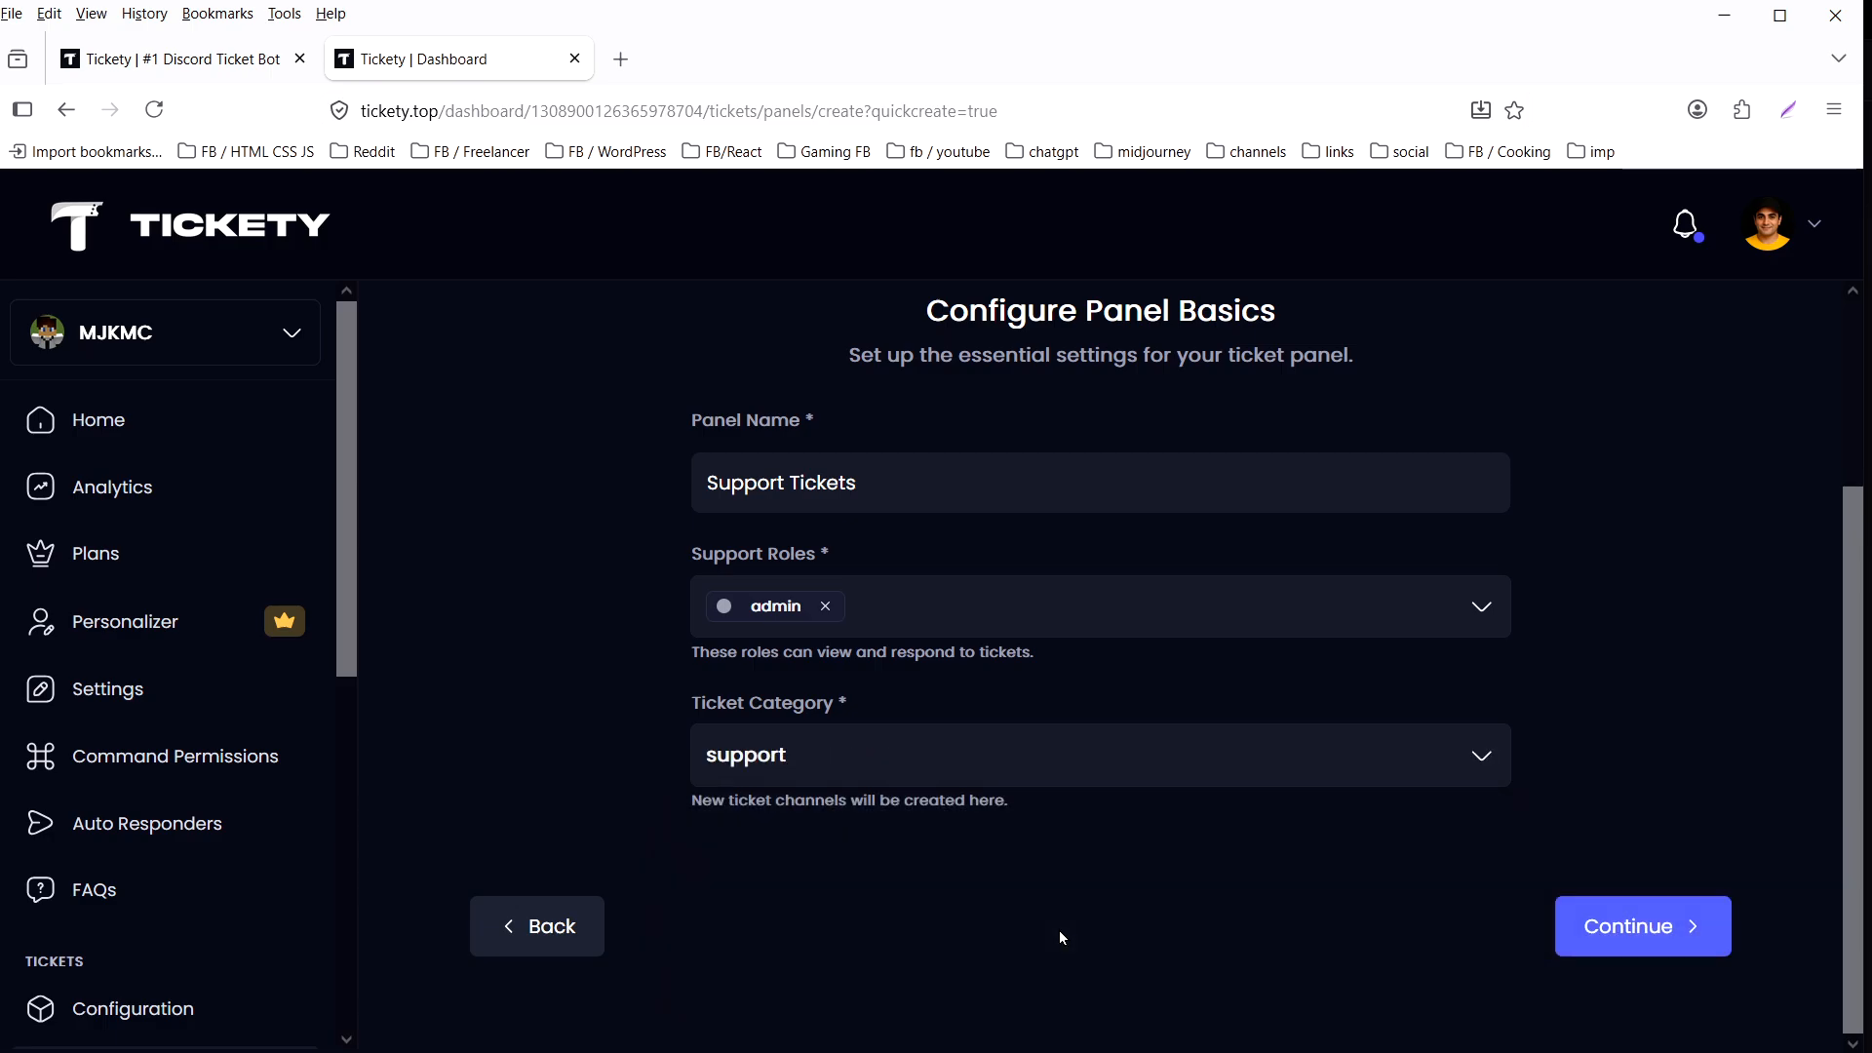
{"action": "left_click", "coordinate": [1692, 943]}
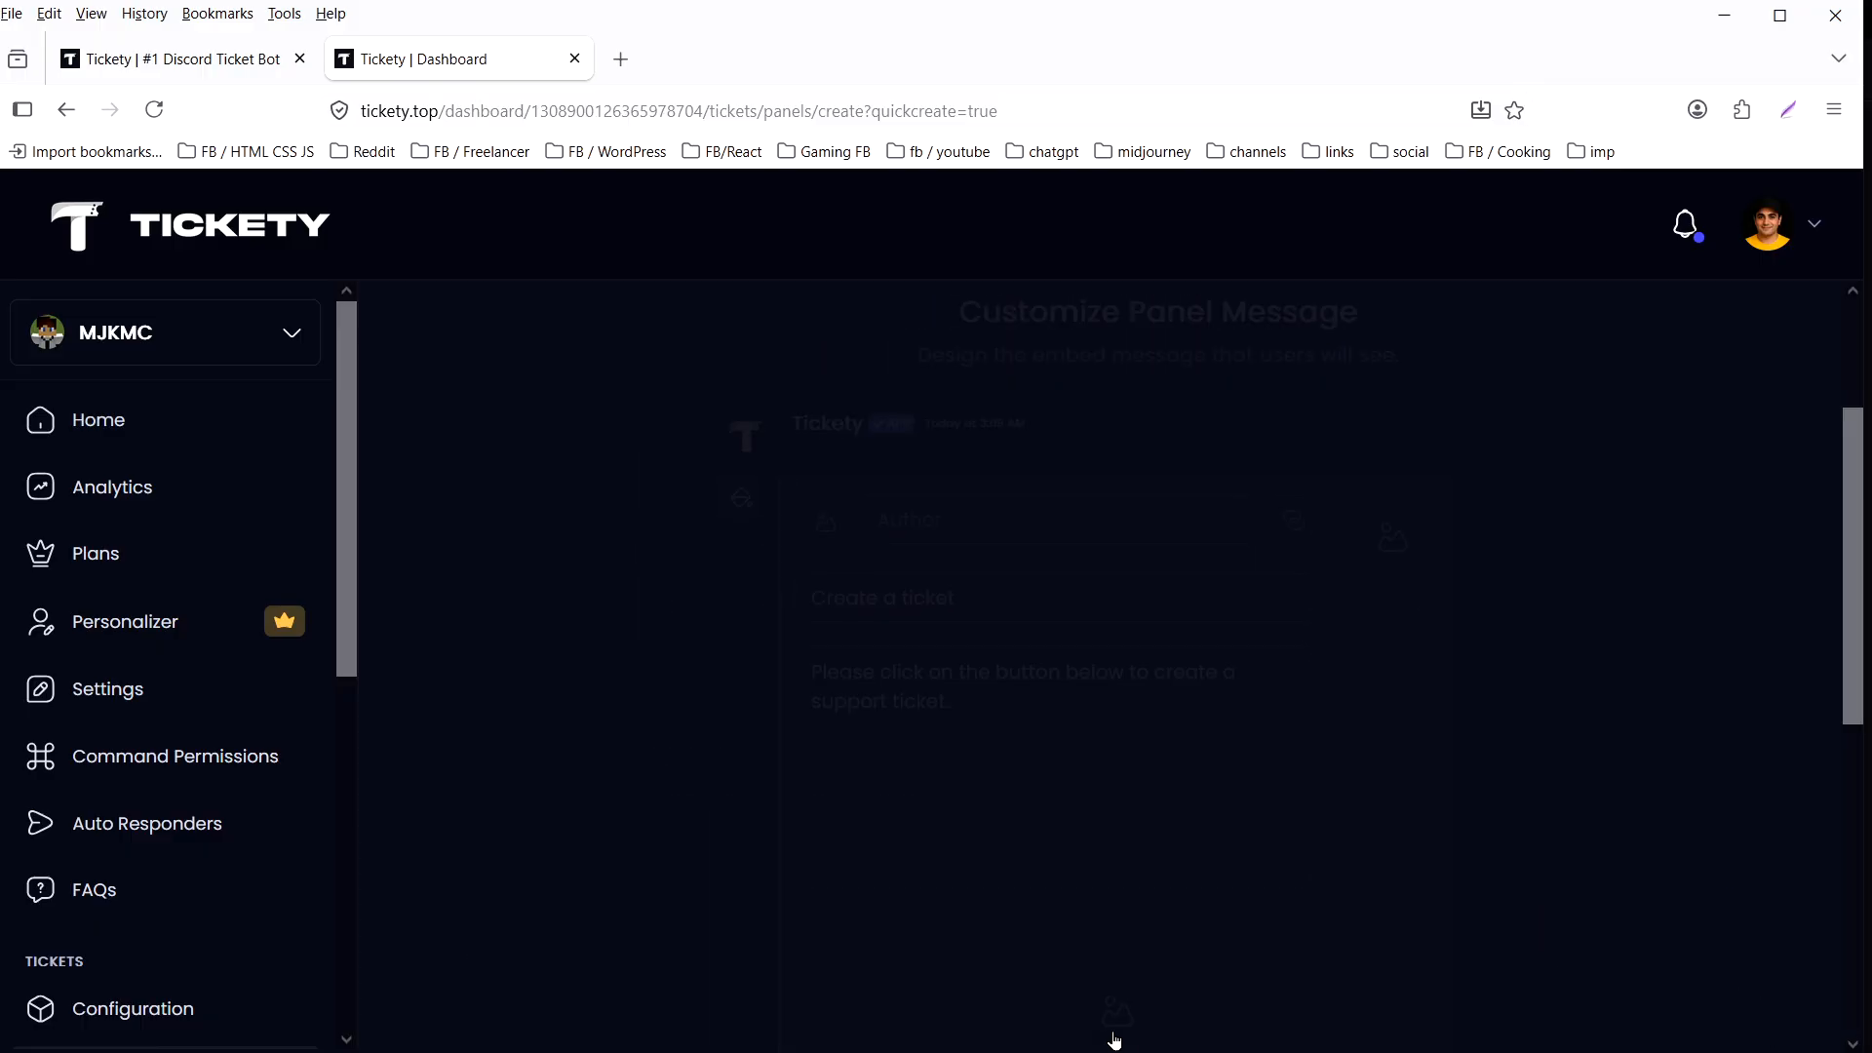
- Extend the panel message's first sentence with "then follow ticket link below to send message" and continue to publishing
{"action": "scroll", "coordinate": [1443, 770], "scroll_direction": "down", "scroll_amount": 2}
{"action": "left_click", "coordinate": [889, 536]}
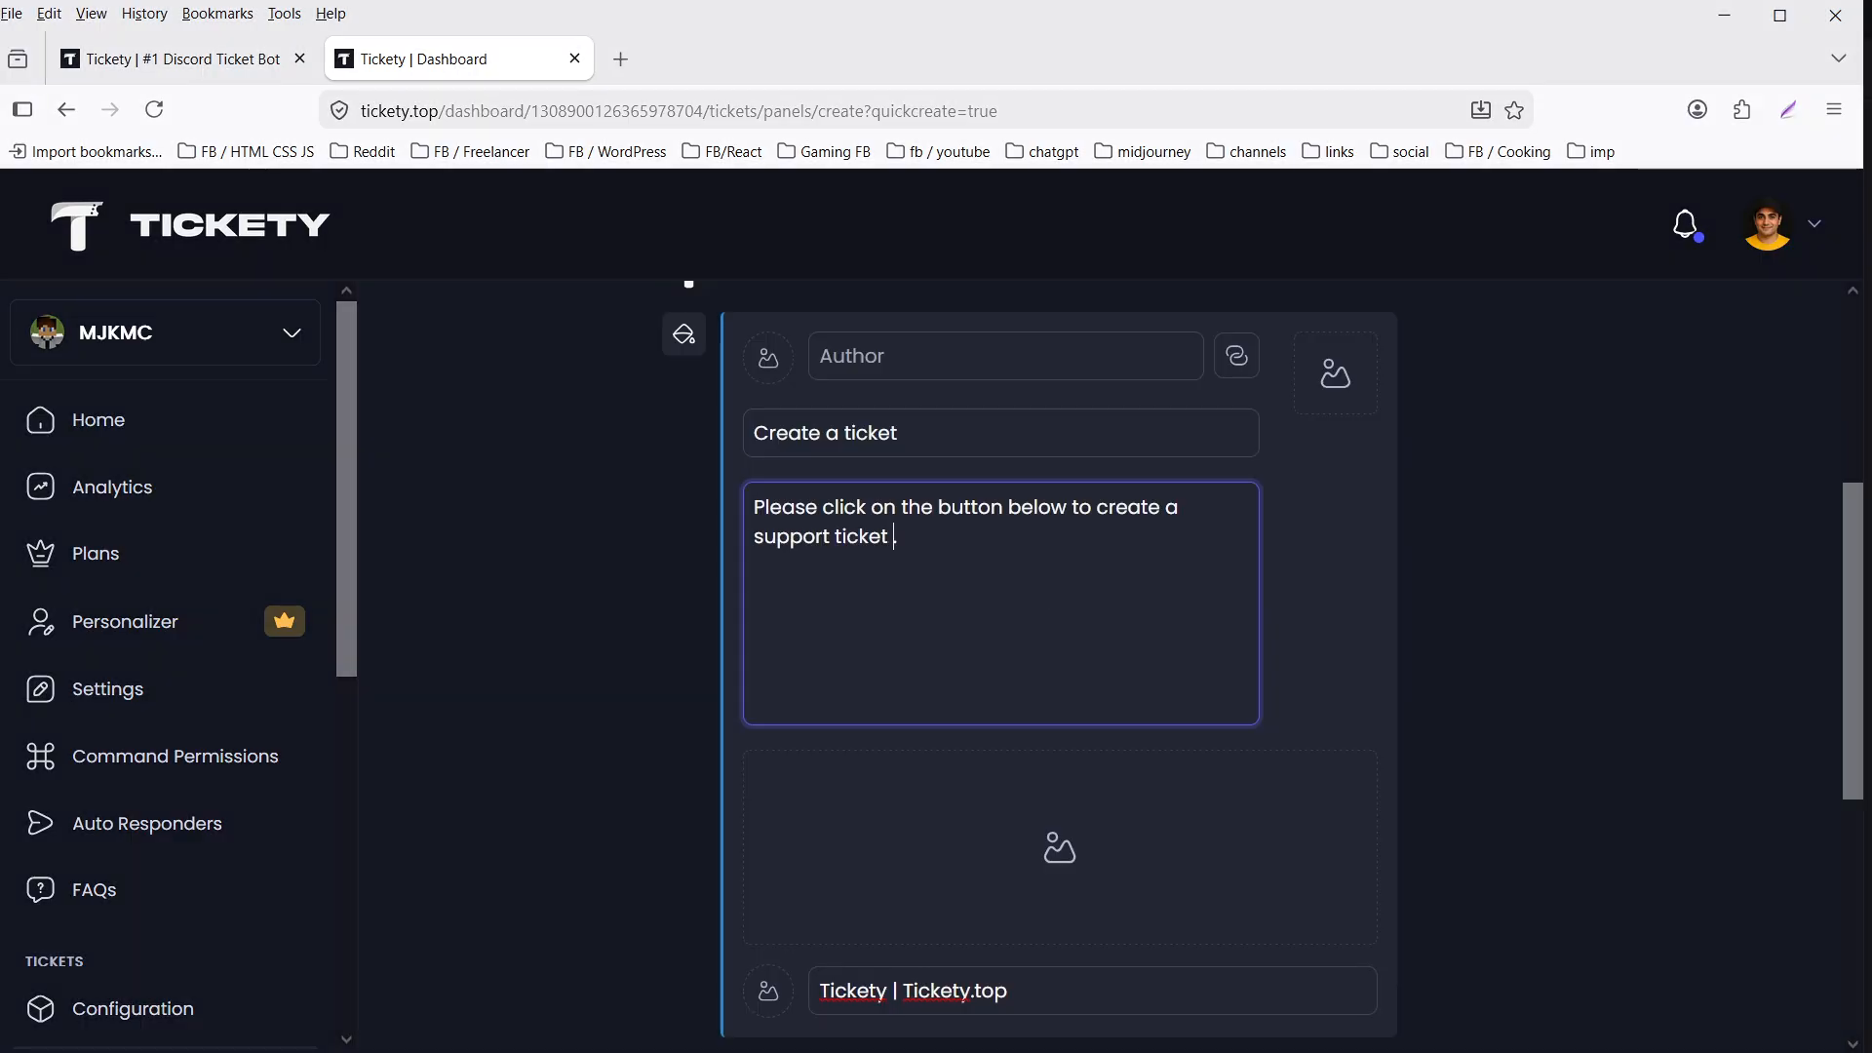
{"action": "type", "text": "then follow ticket link below to "}
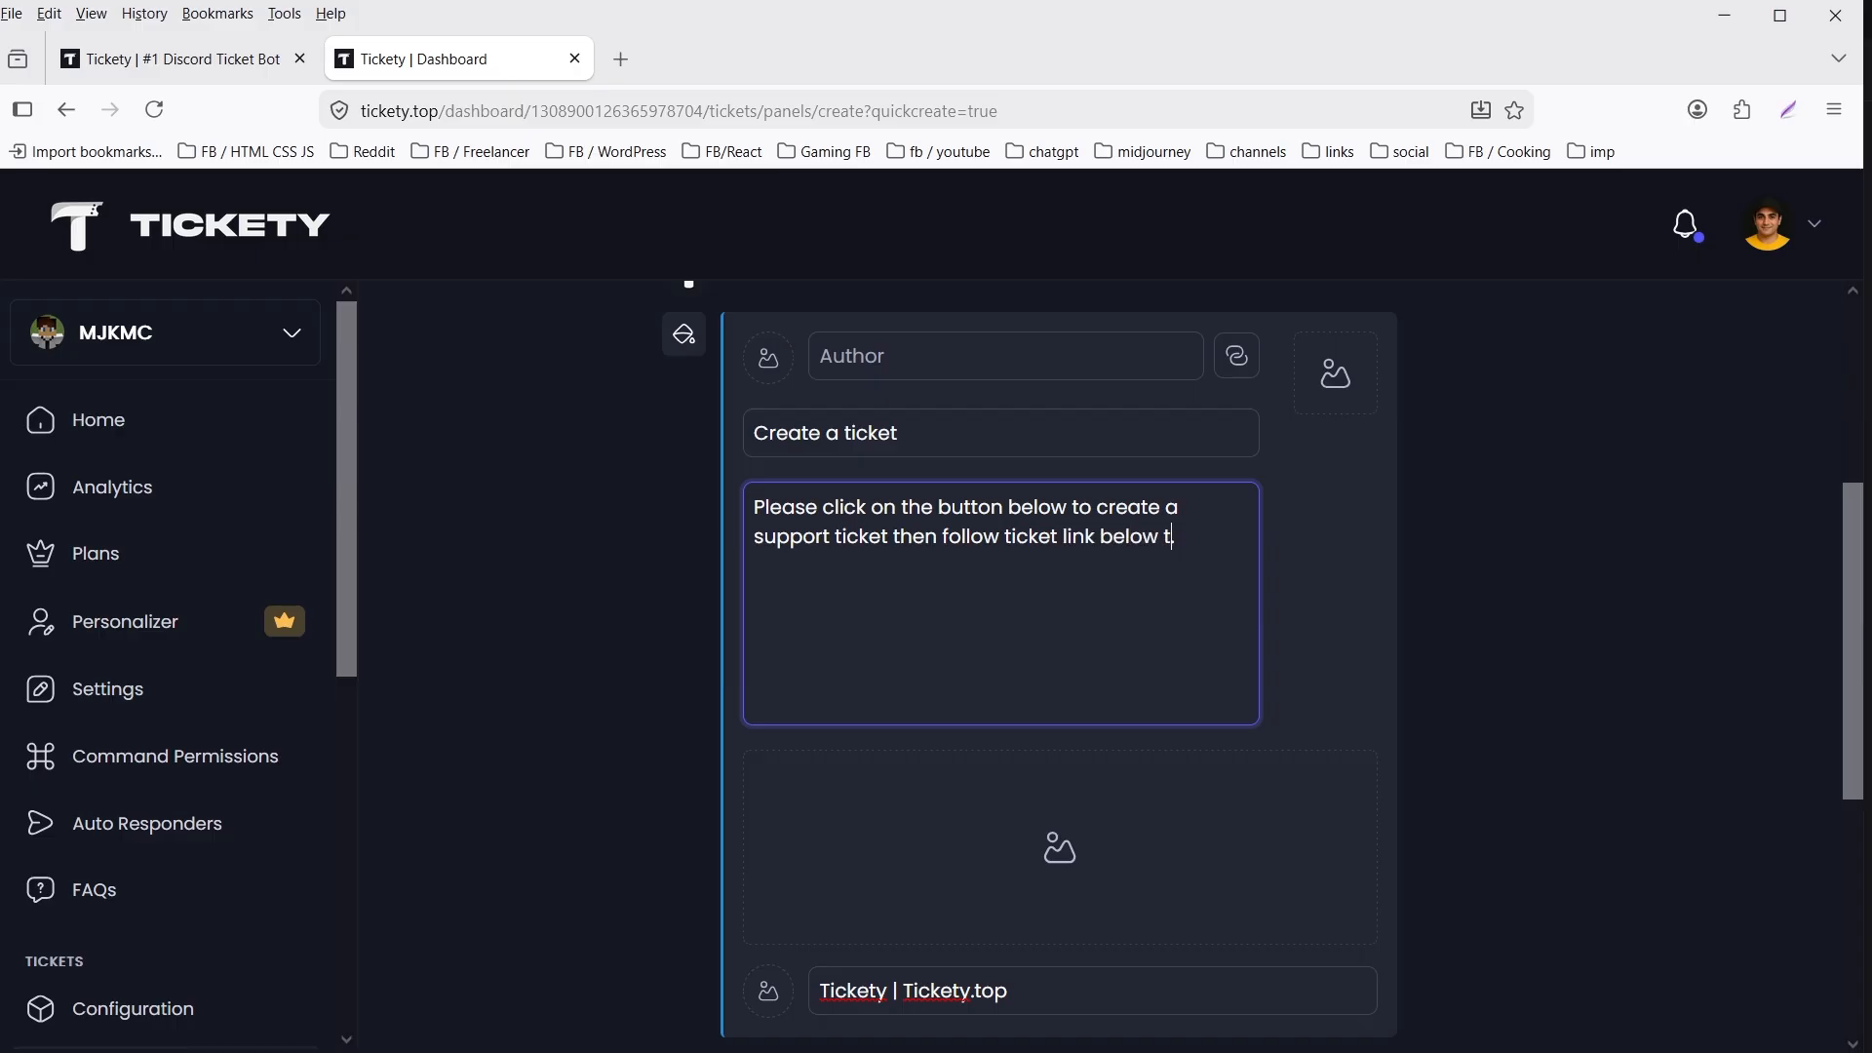
{"action": "type", "text": "send message."}
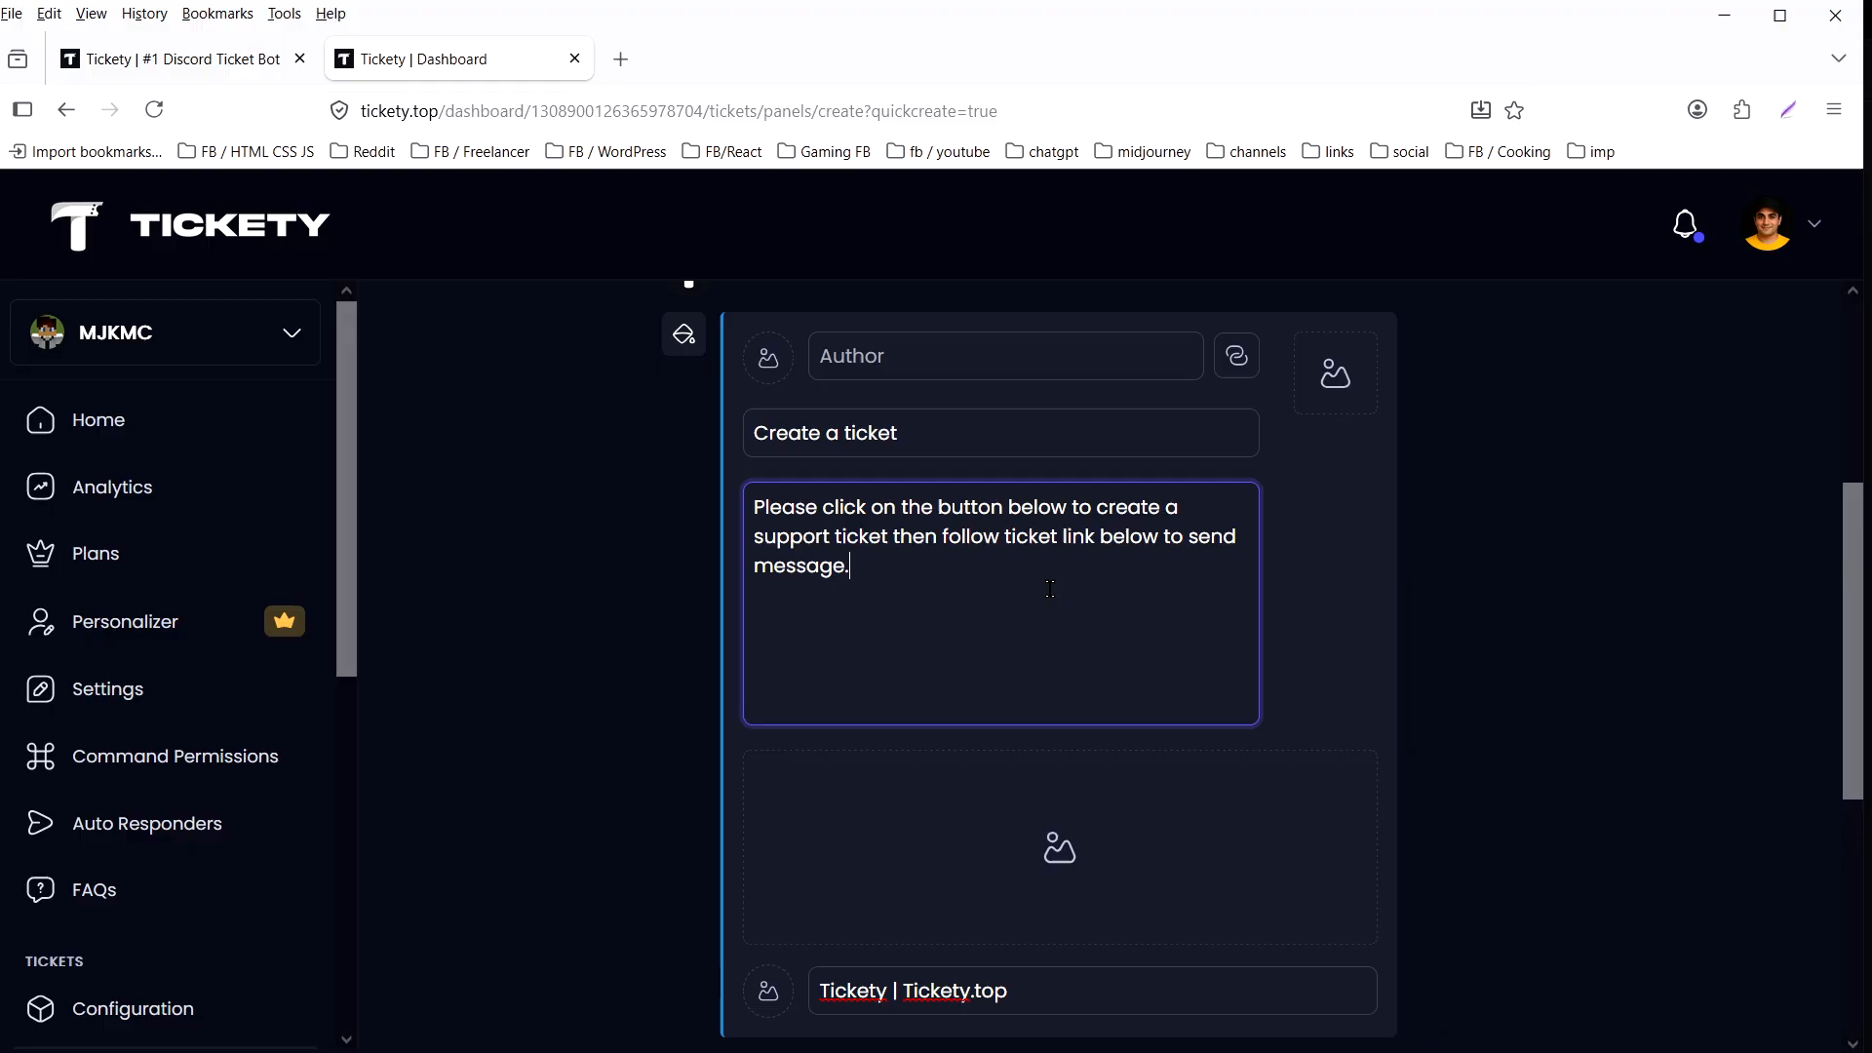
{"action": "scroll", "coordinate": [1451, 667], "scroll_direction": "down", "scroll_amount": 5}
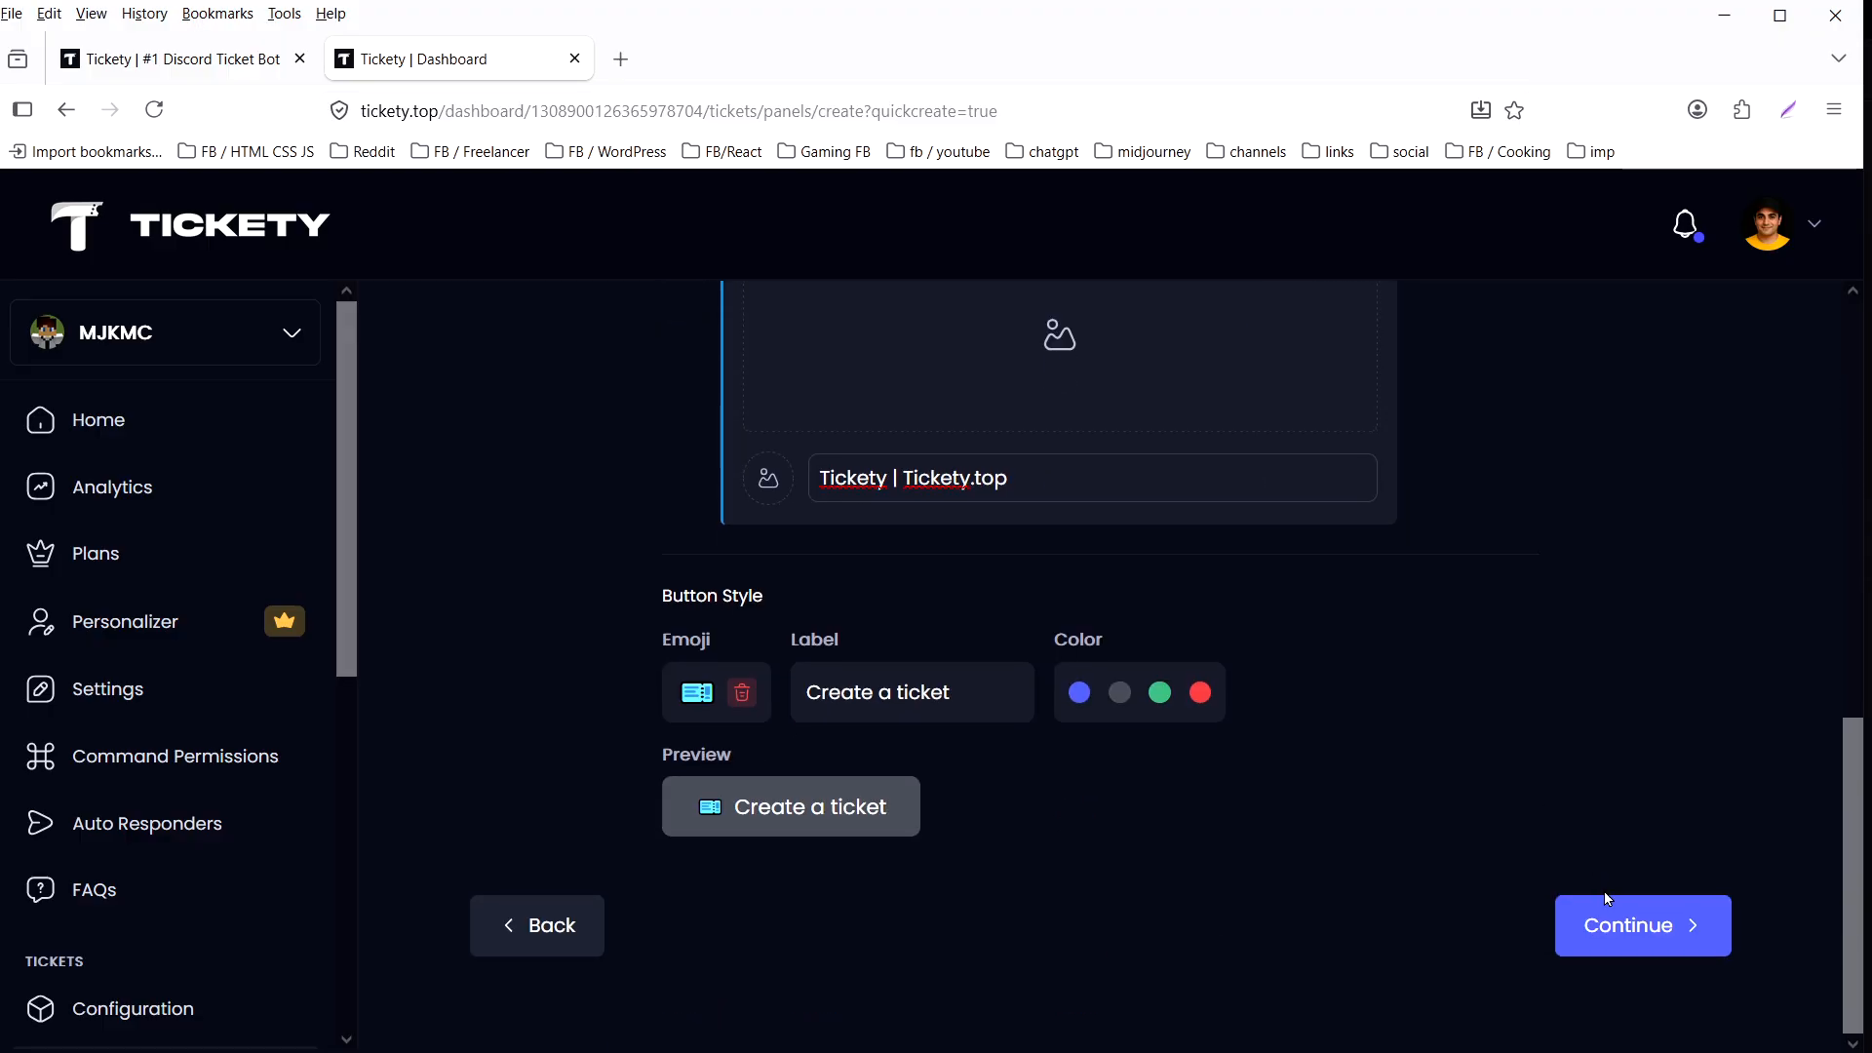
{"action": "left_click", "coordinate": [1638, 926]}
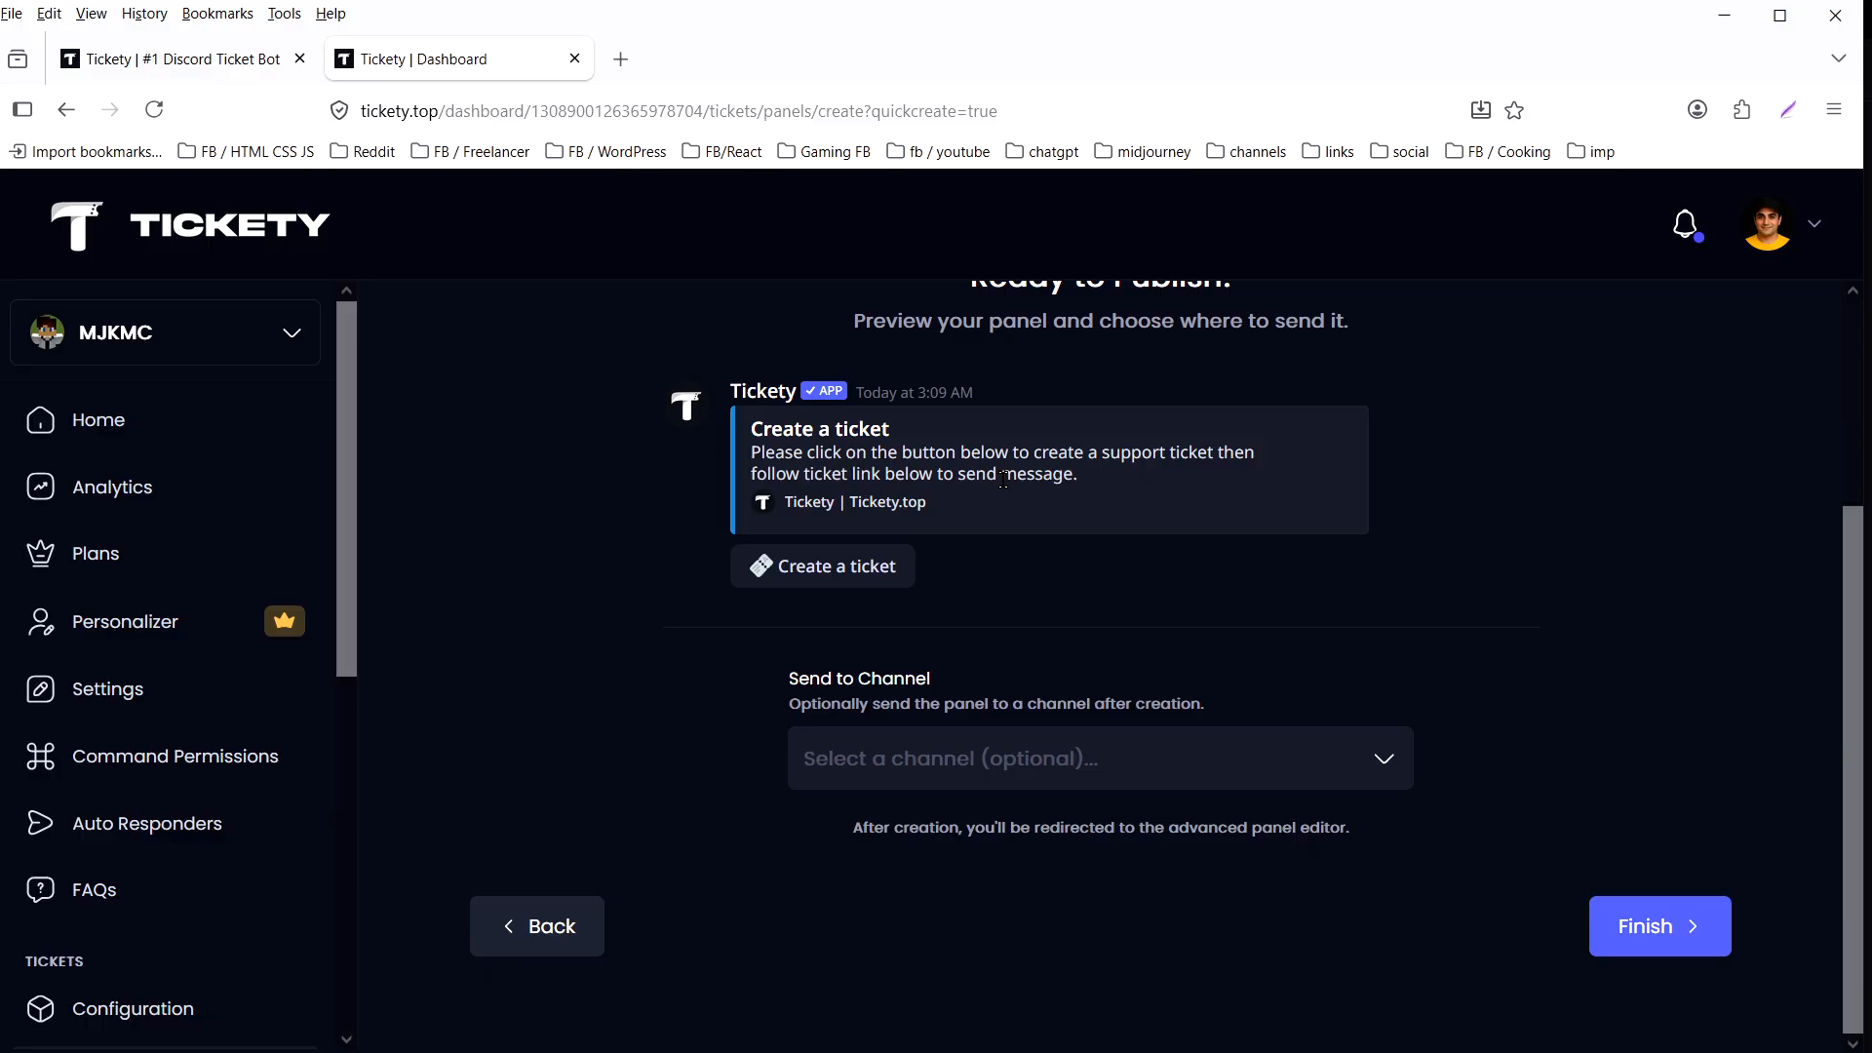
- Choose new-ticket as the channel the panel is sent to and finish creating the panel
{"action": "left_click", "coordinate": [1222, 753]}
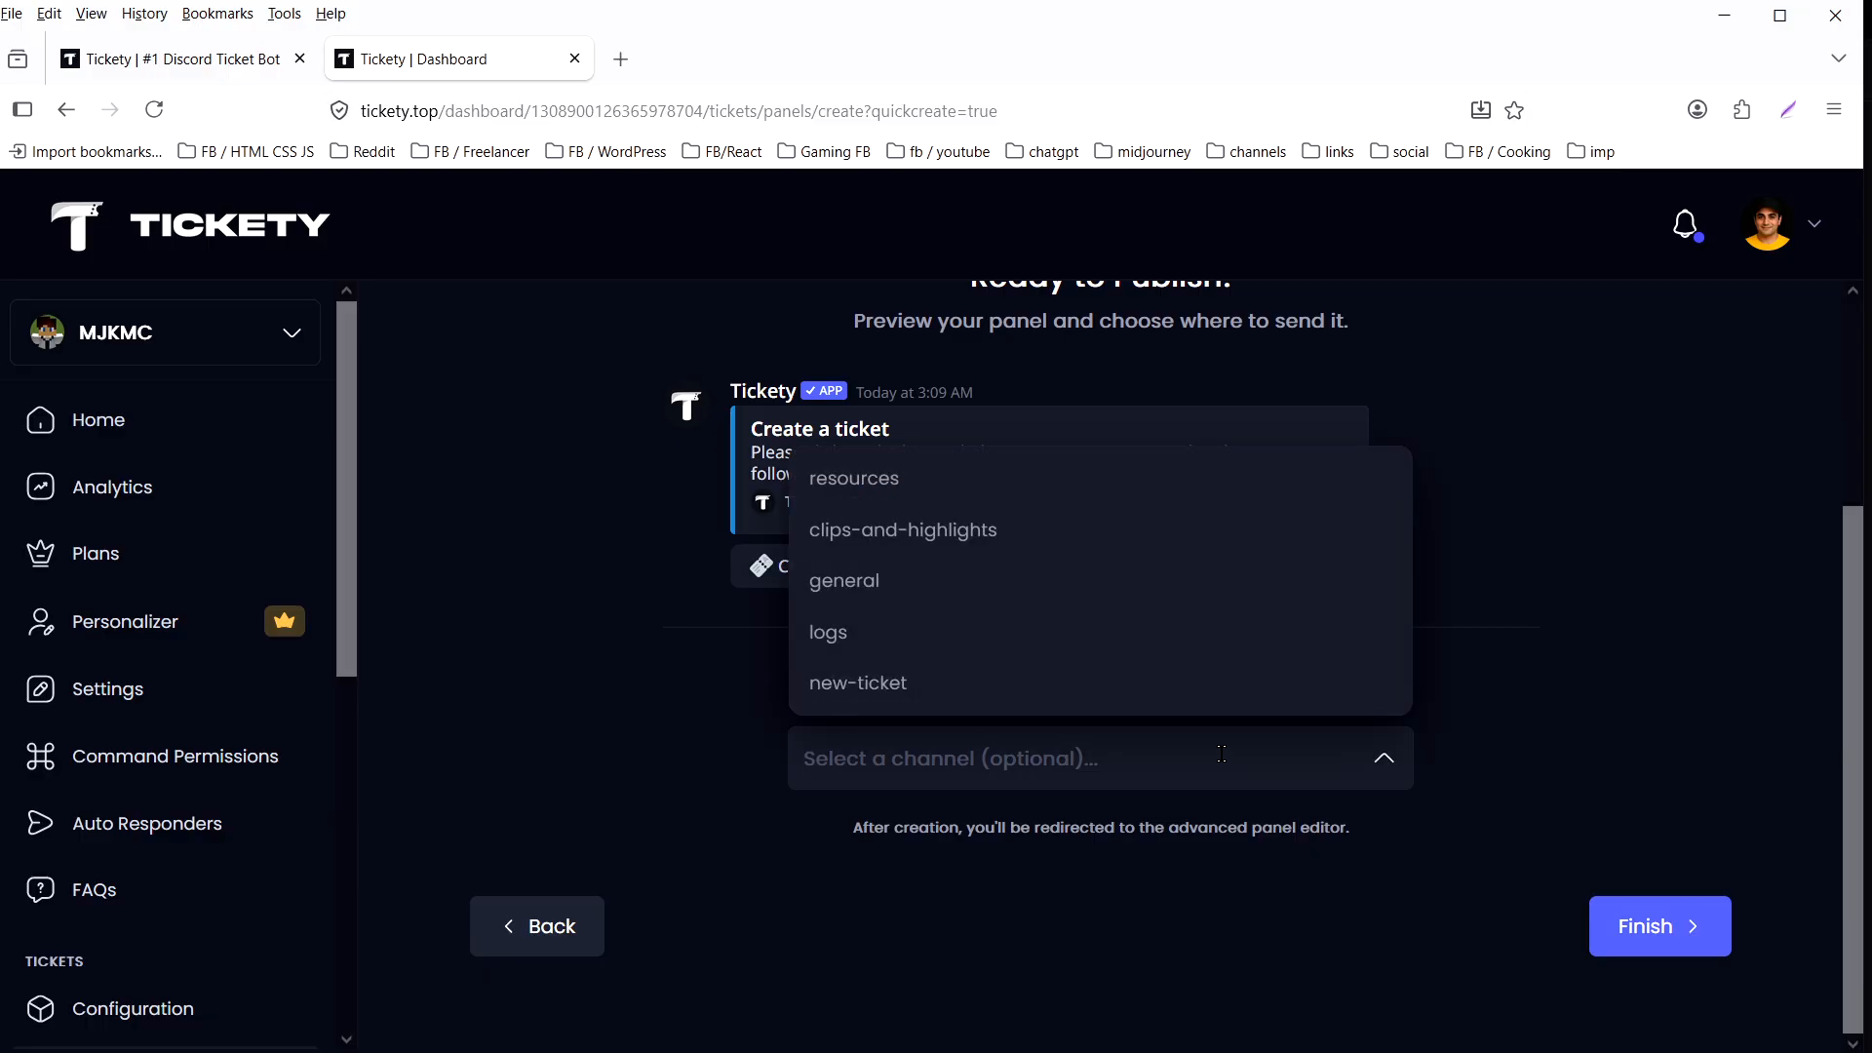
{"action": "left_click", "coordinate": [919, 686]}
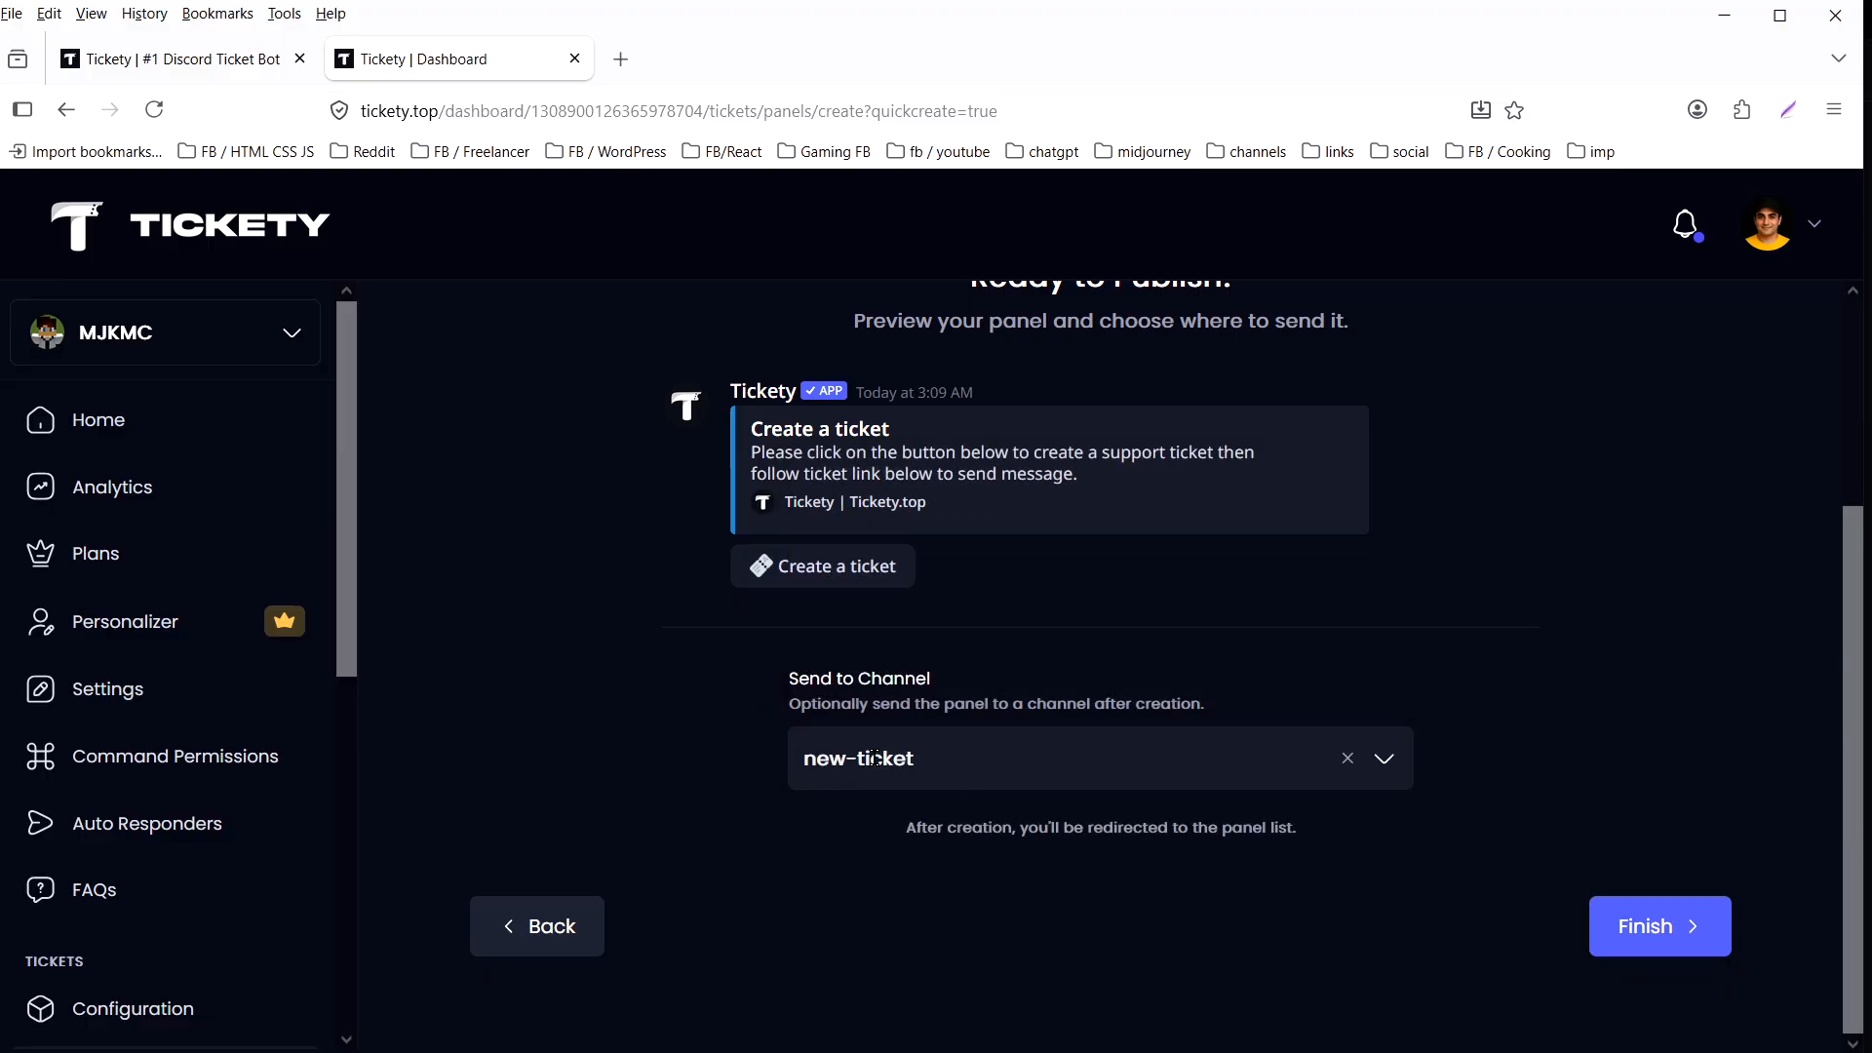
{"action": "left_click", "coordinate": [1636, 938]}
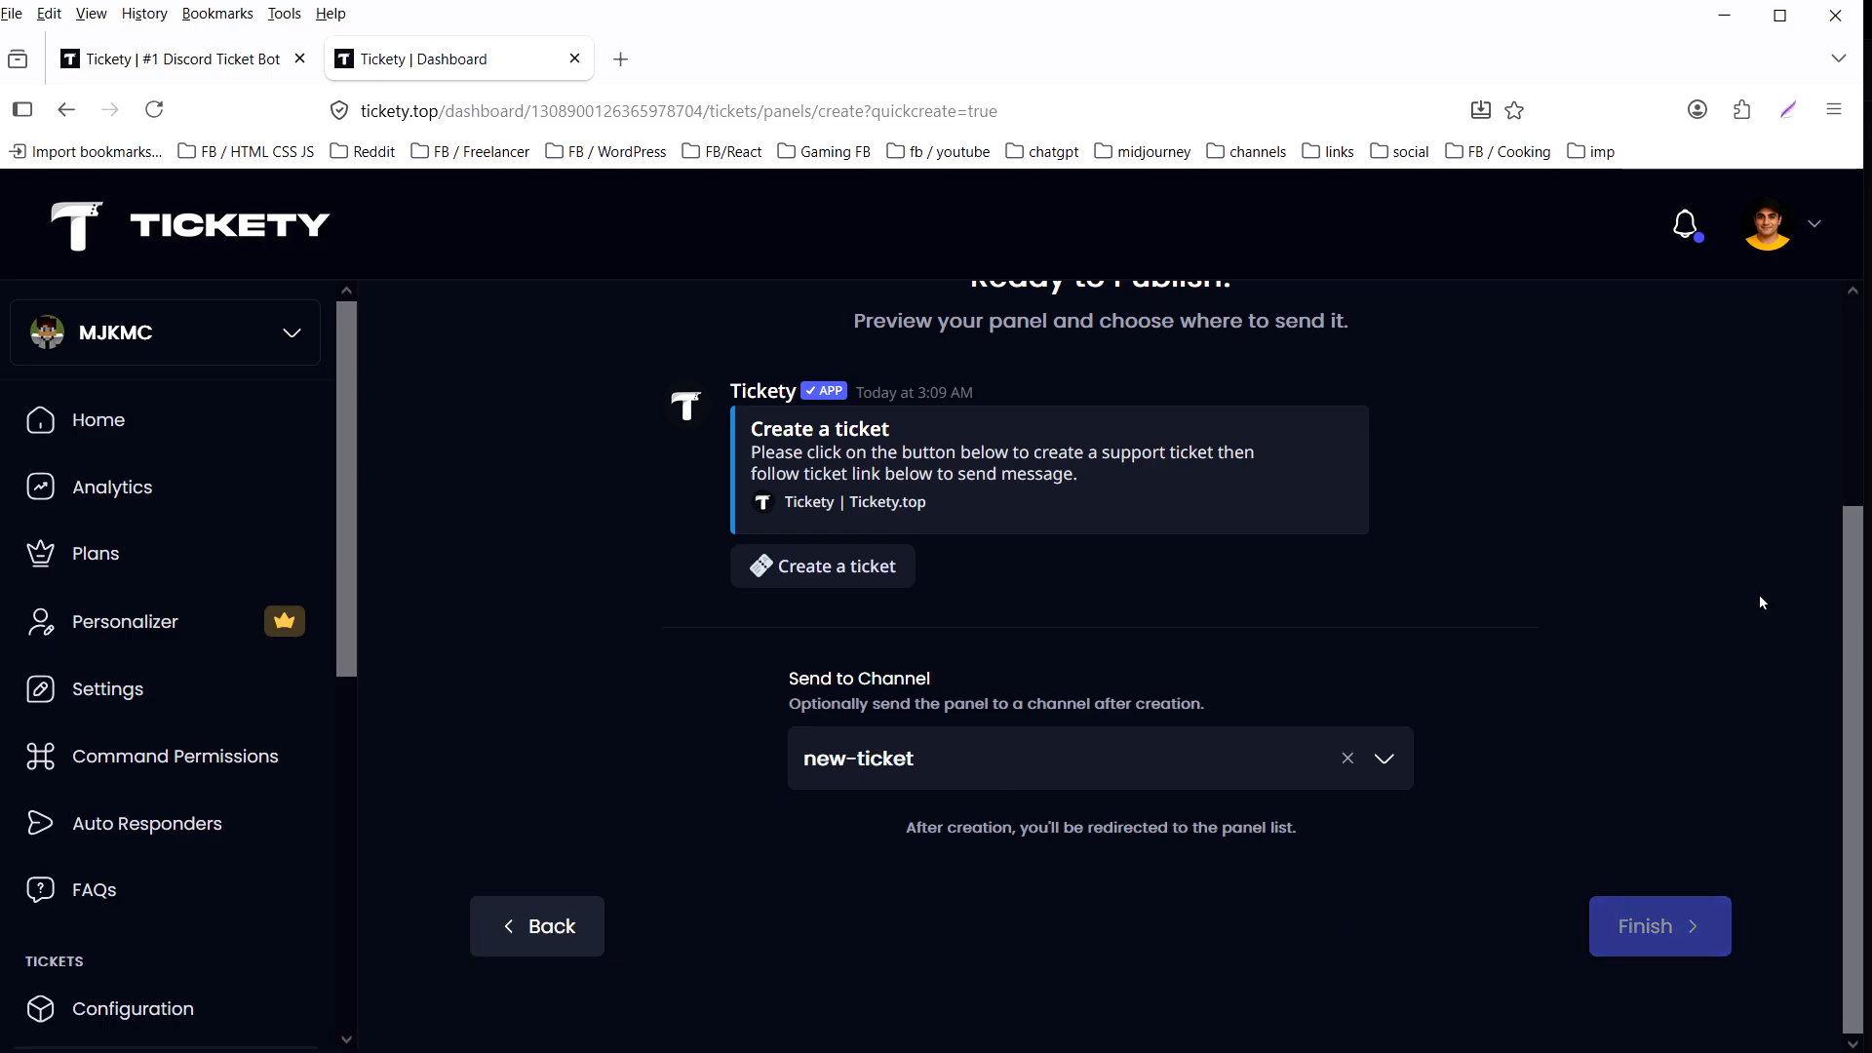
{"action": "scroll", "coordinate": [1760, 692], "scroll_direction": "down", "scroll_amount": 2}
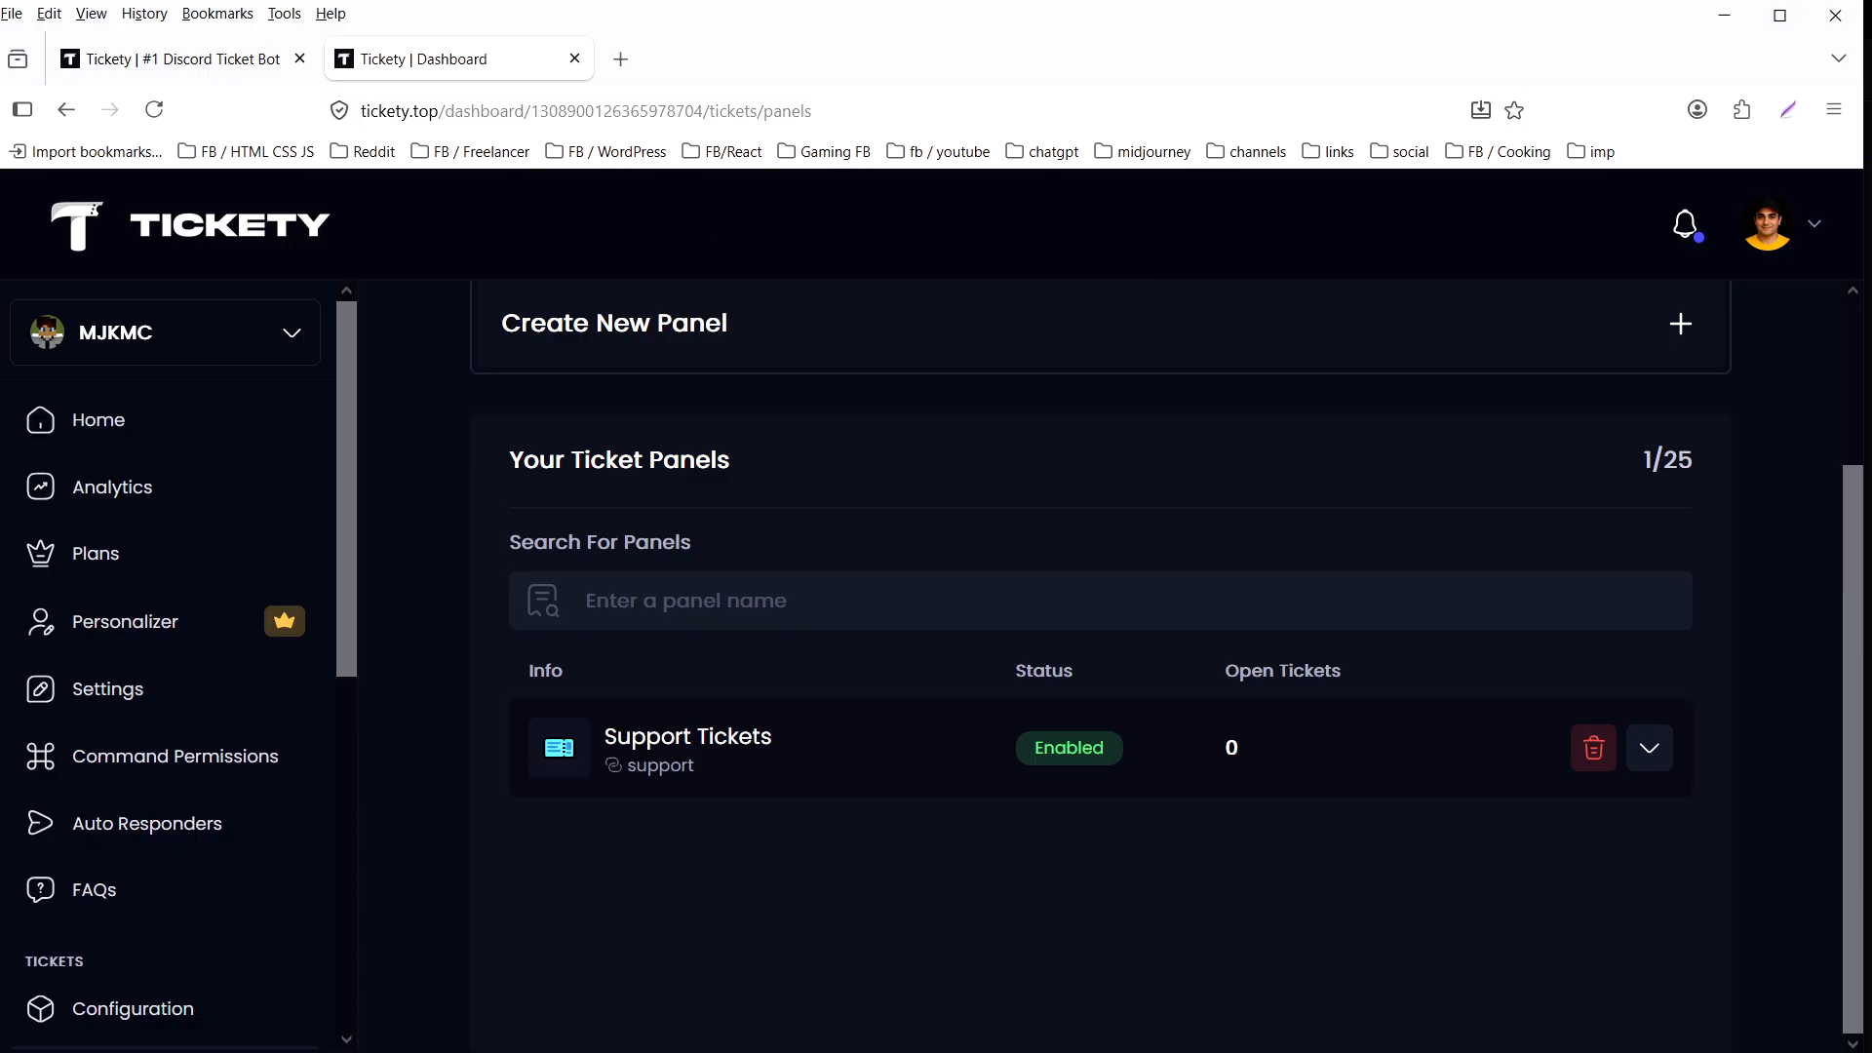
- Switch to Discord, create a test ticket from the panel in the new-ticket channel, and open the ticket's channel
{"action": "left_click", "coordinate": [673, 1029]}
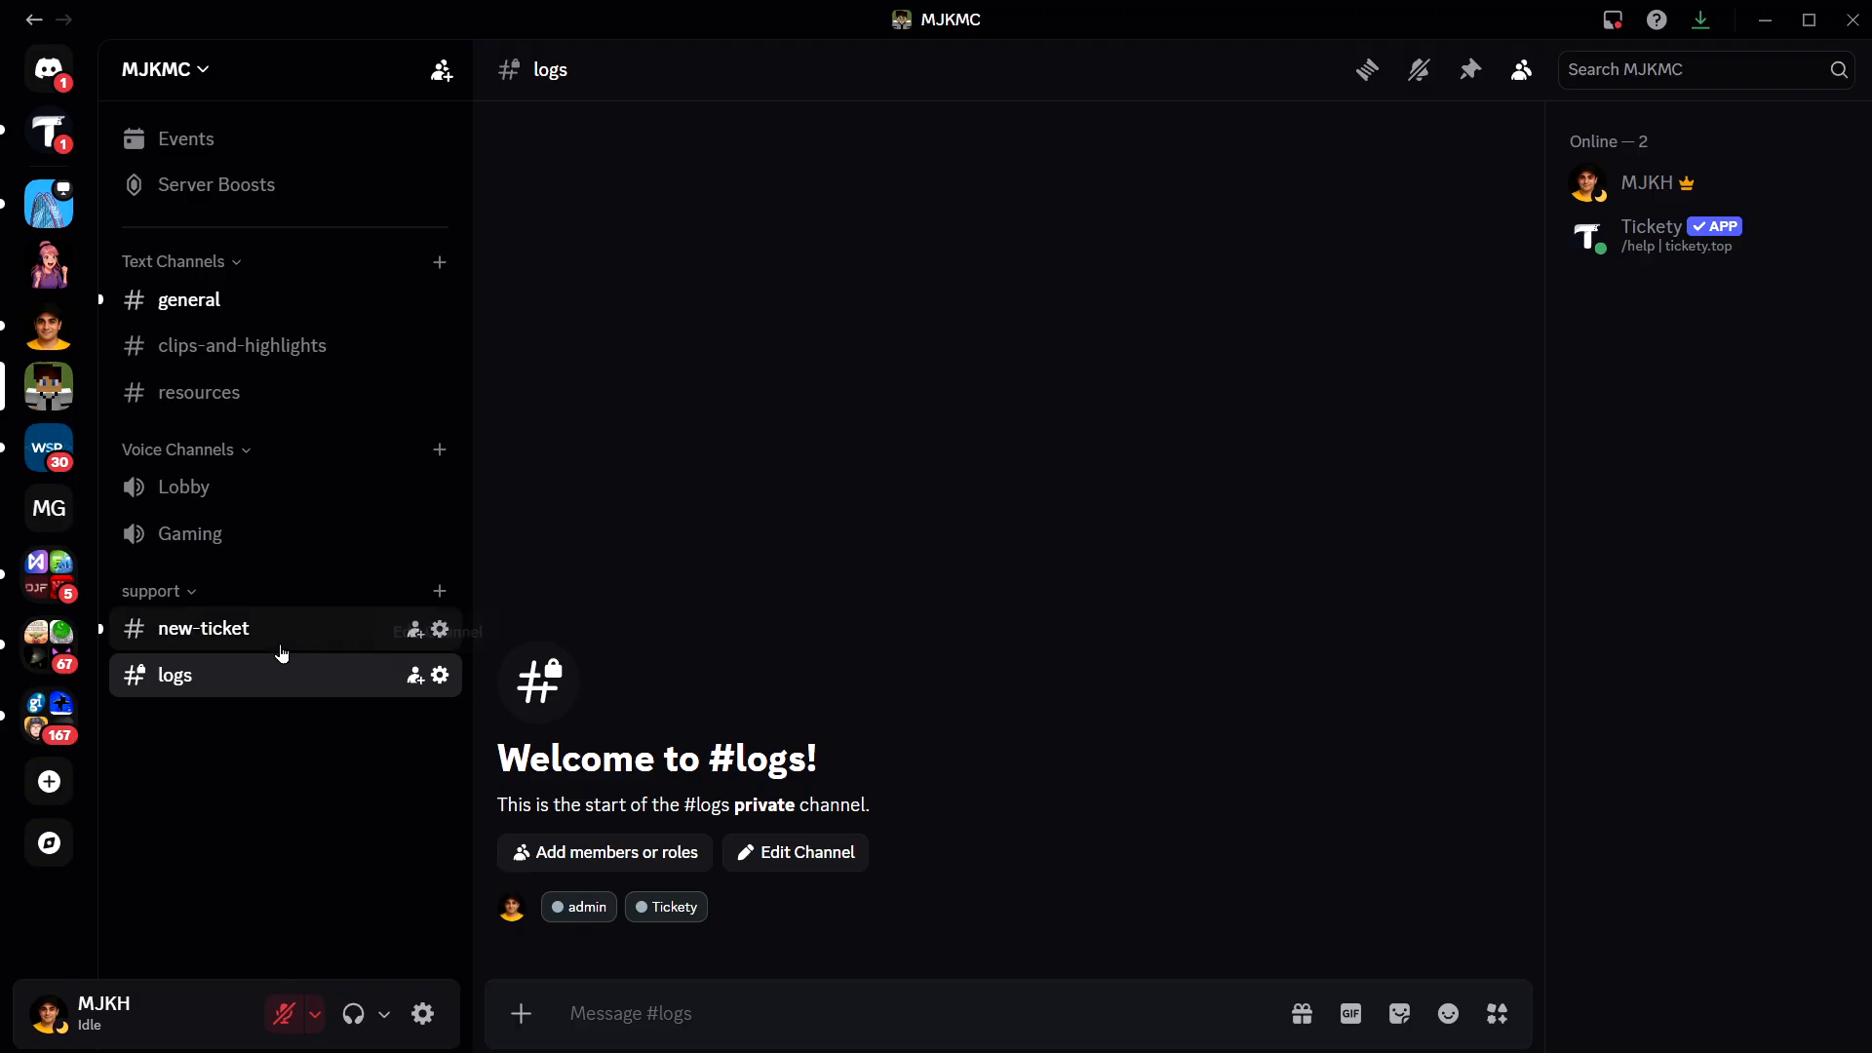
{"action": "left_click", "coordinate": [204, 634]}
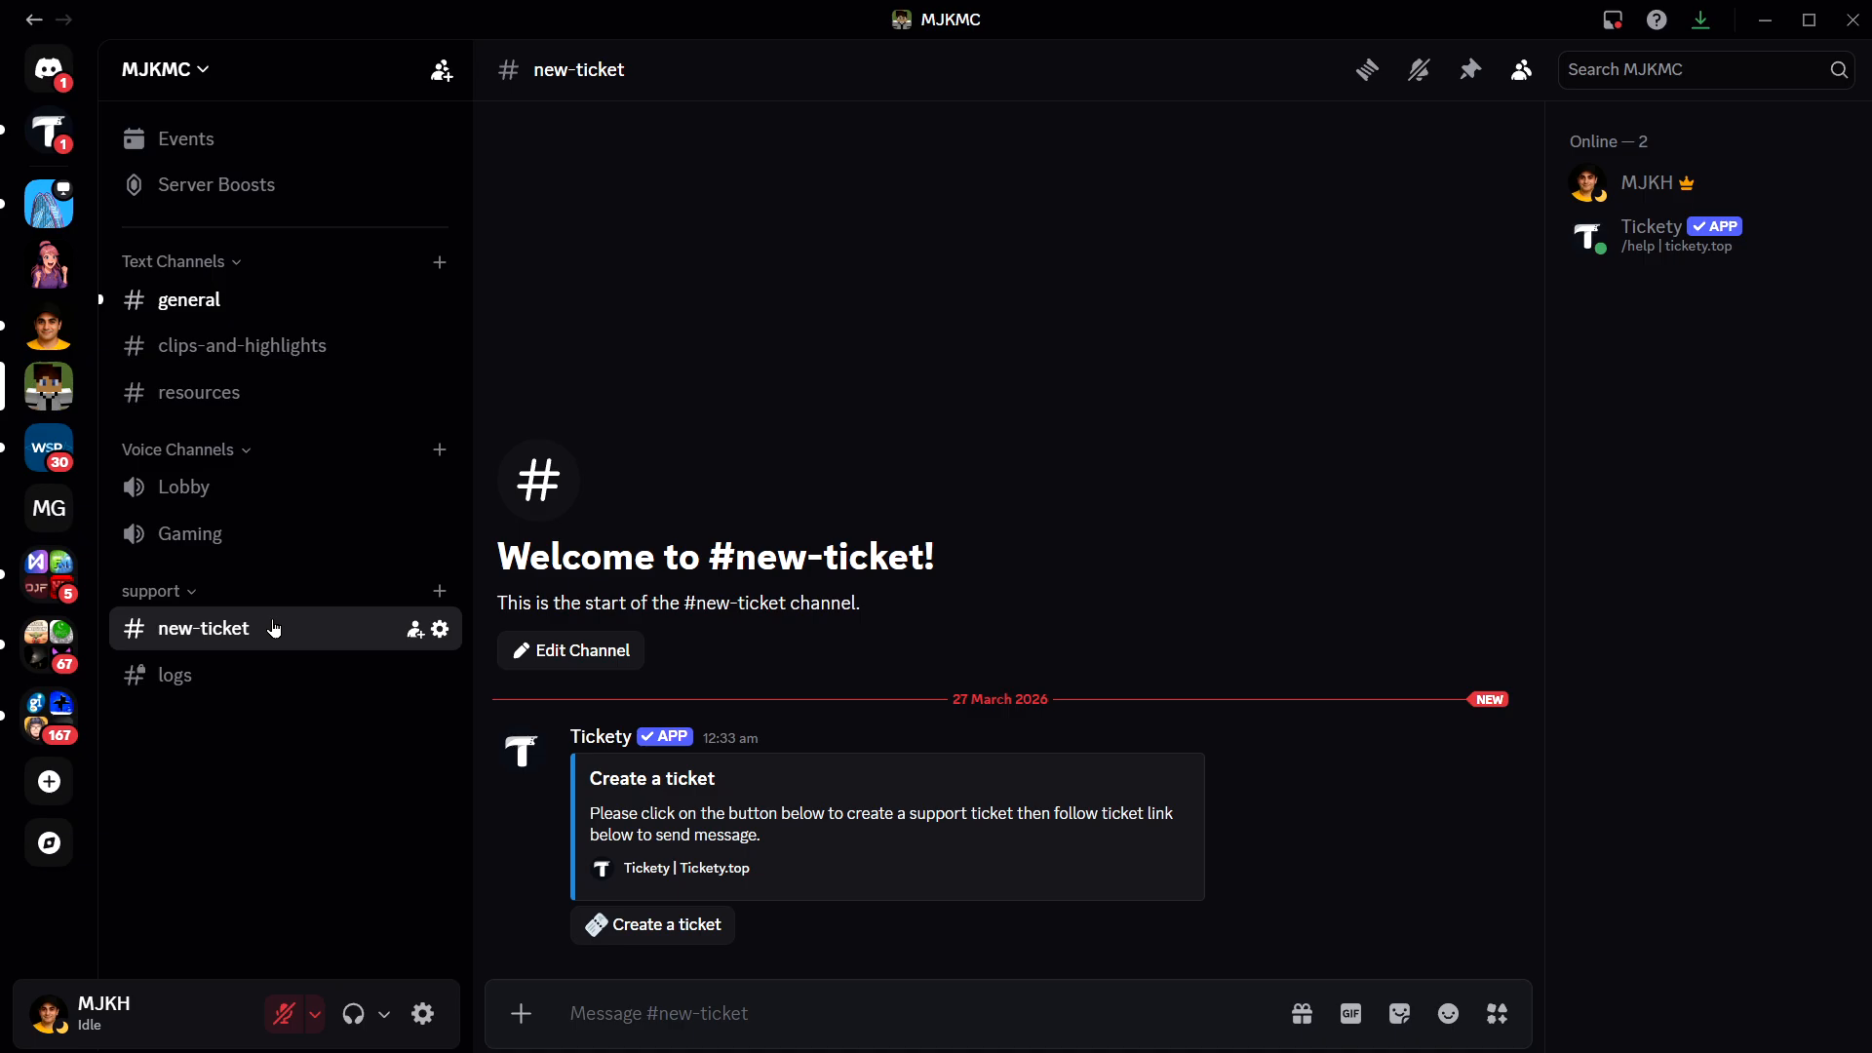
{"action": "left_click", "coordinate": [653, 926]}
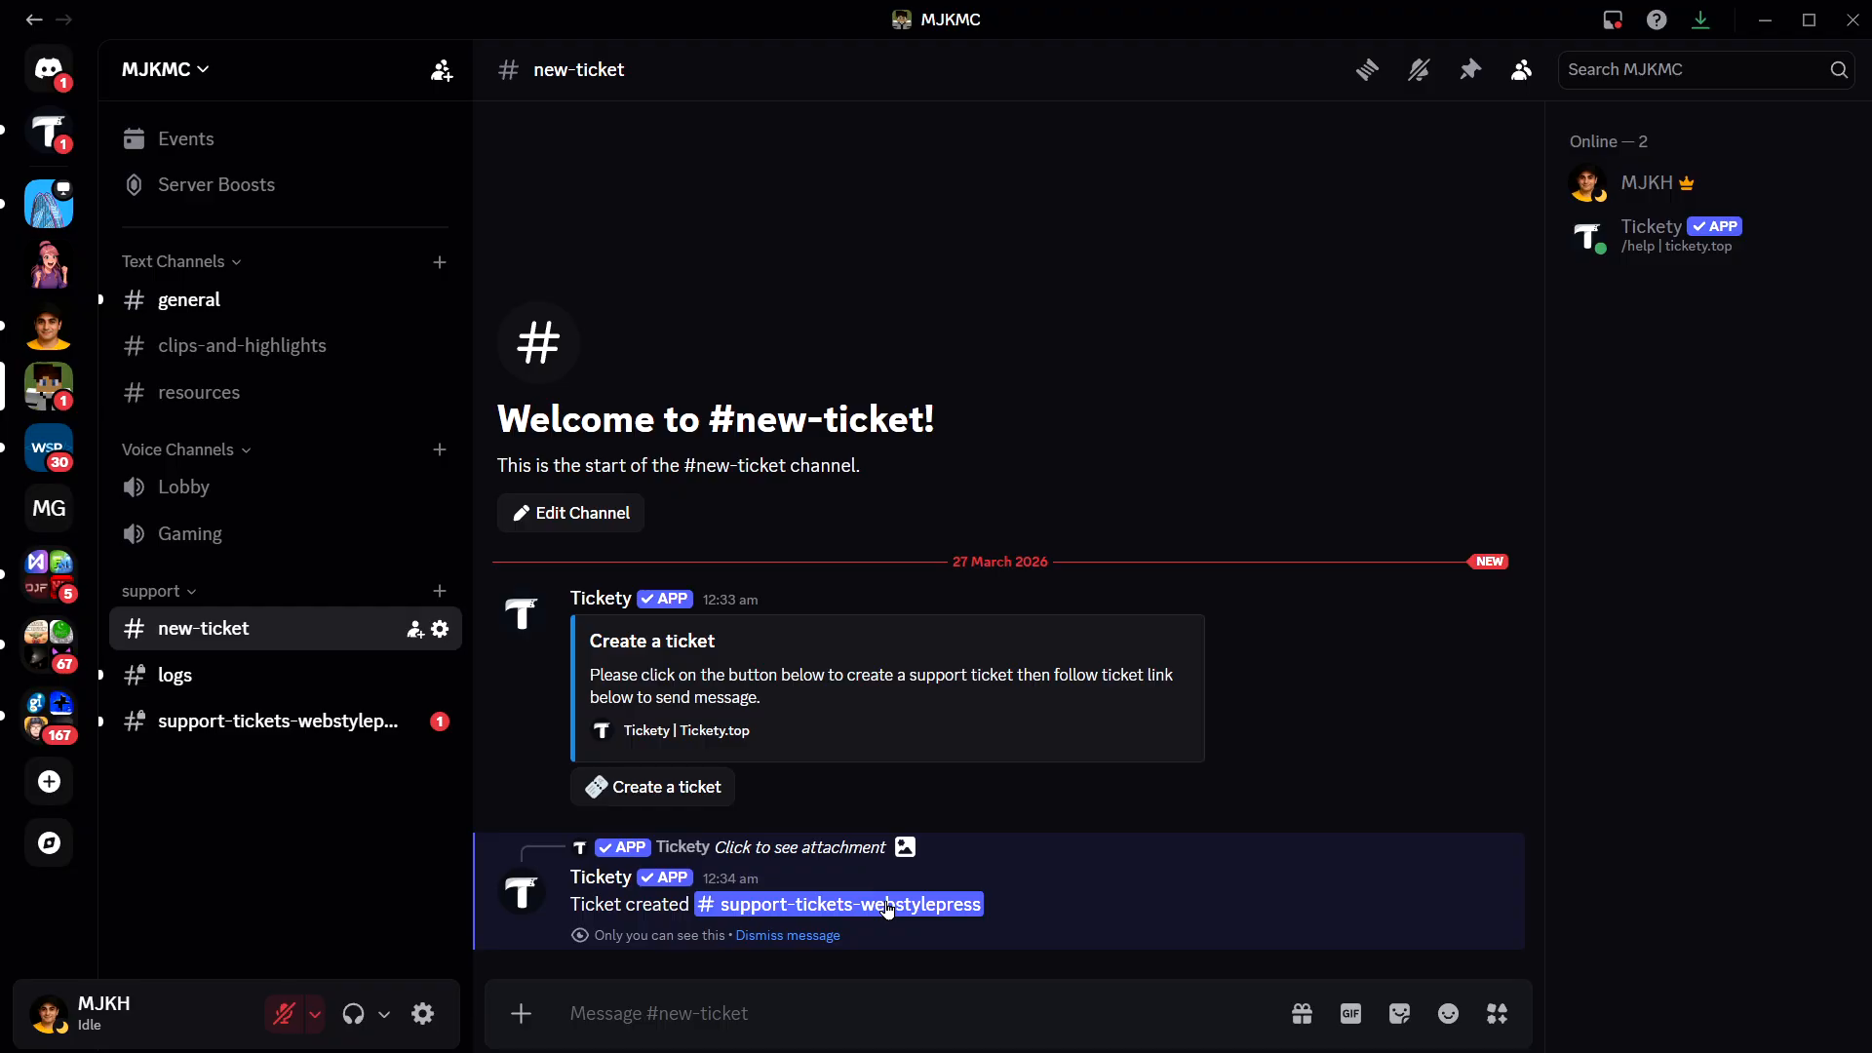
{"action": "left_click", "coordinate": [887, 906]}
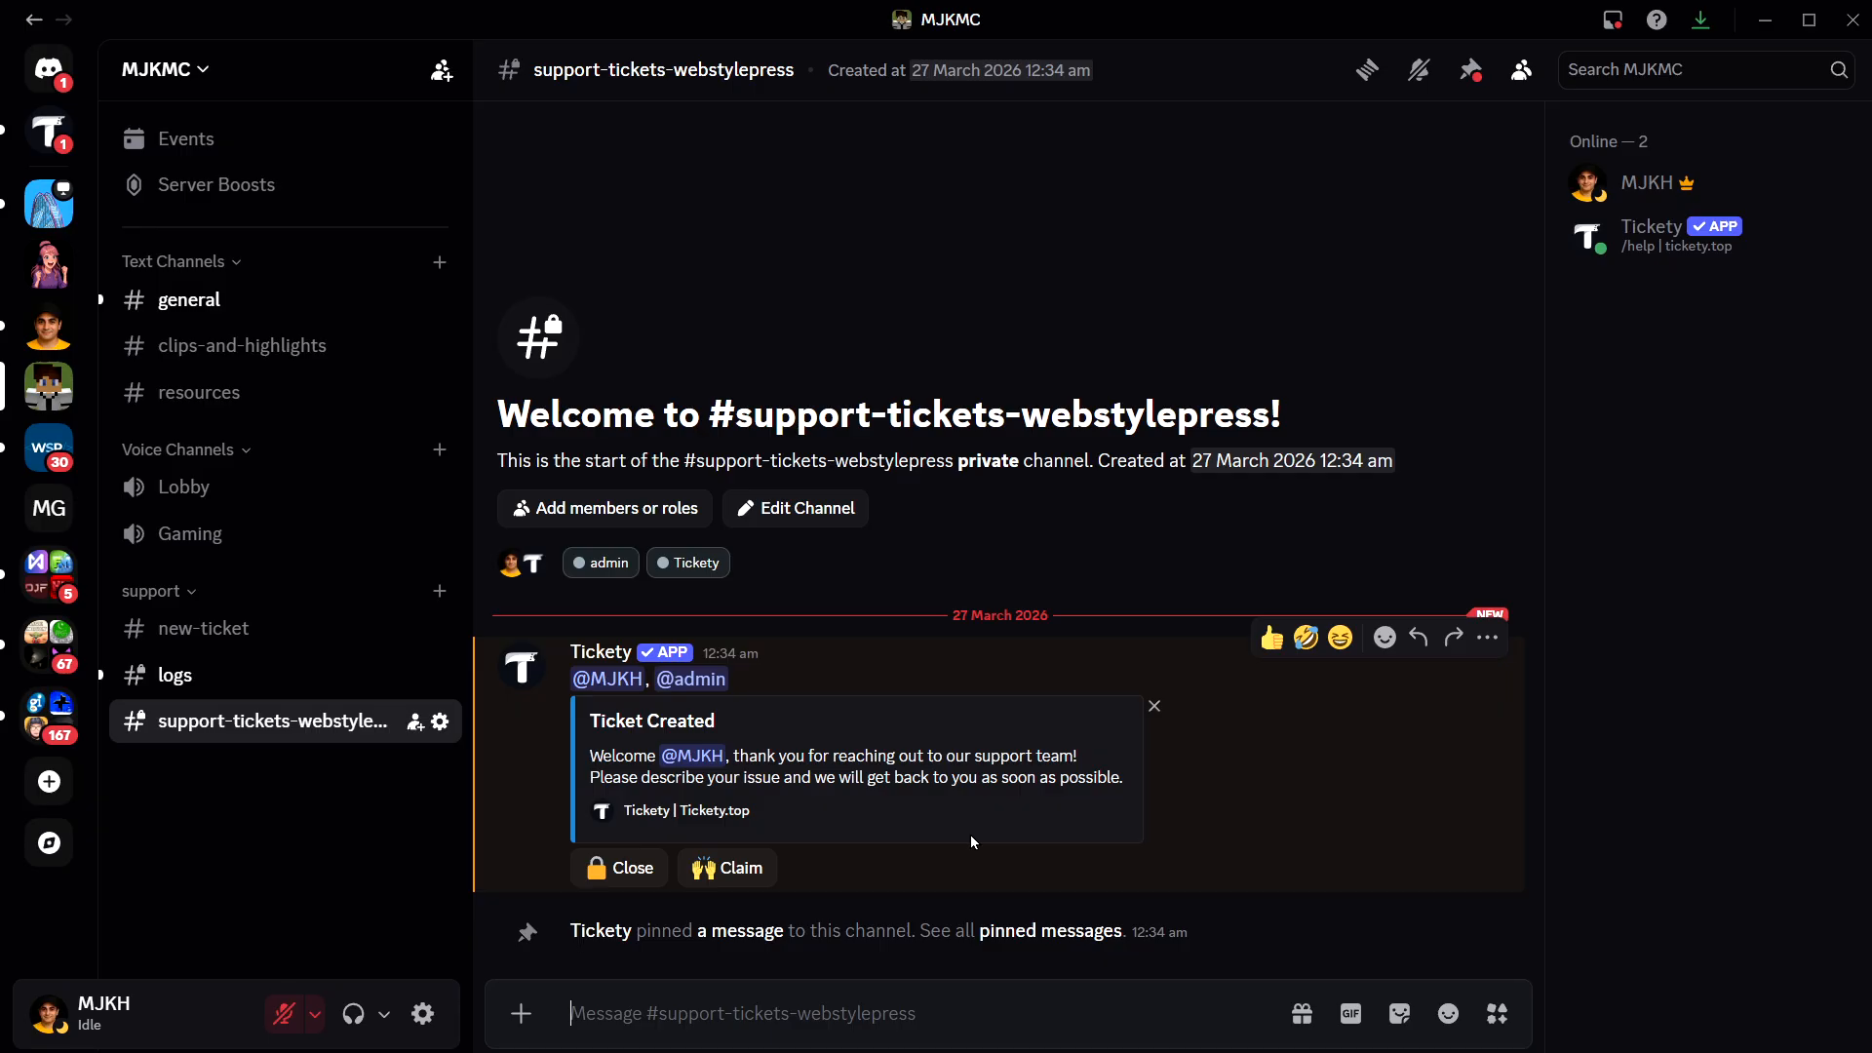
- Send the message "hello - how can i join multiplayer smp" in the ticket channel
{"action": "type", "text": "hello"}
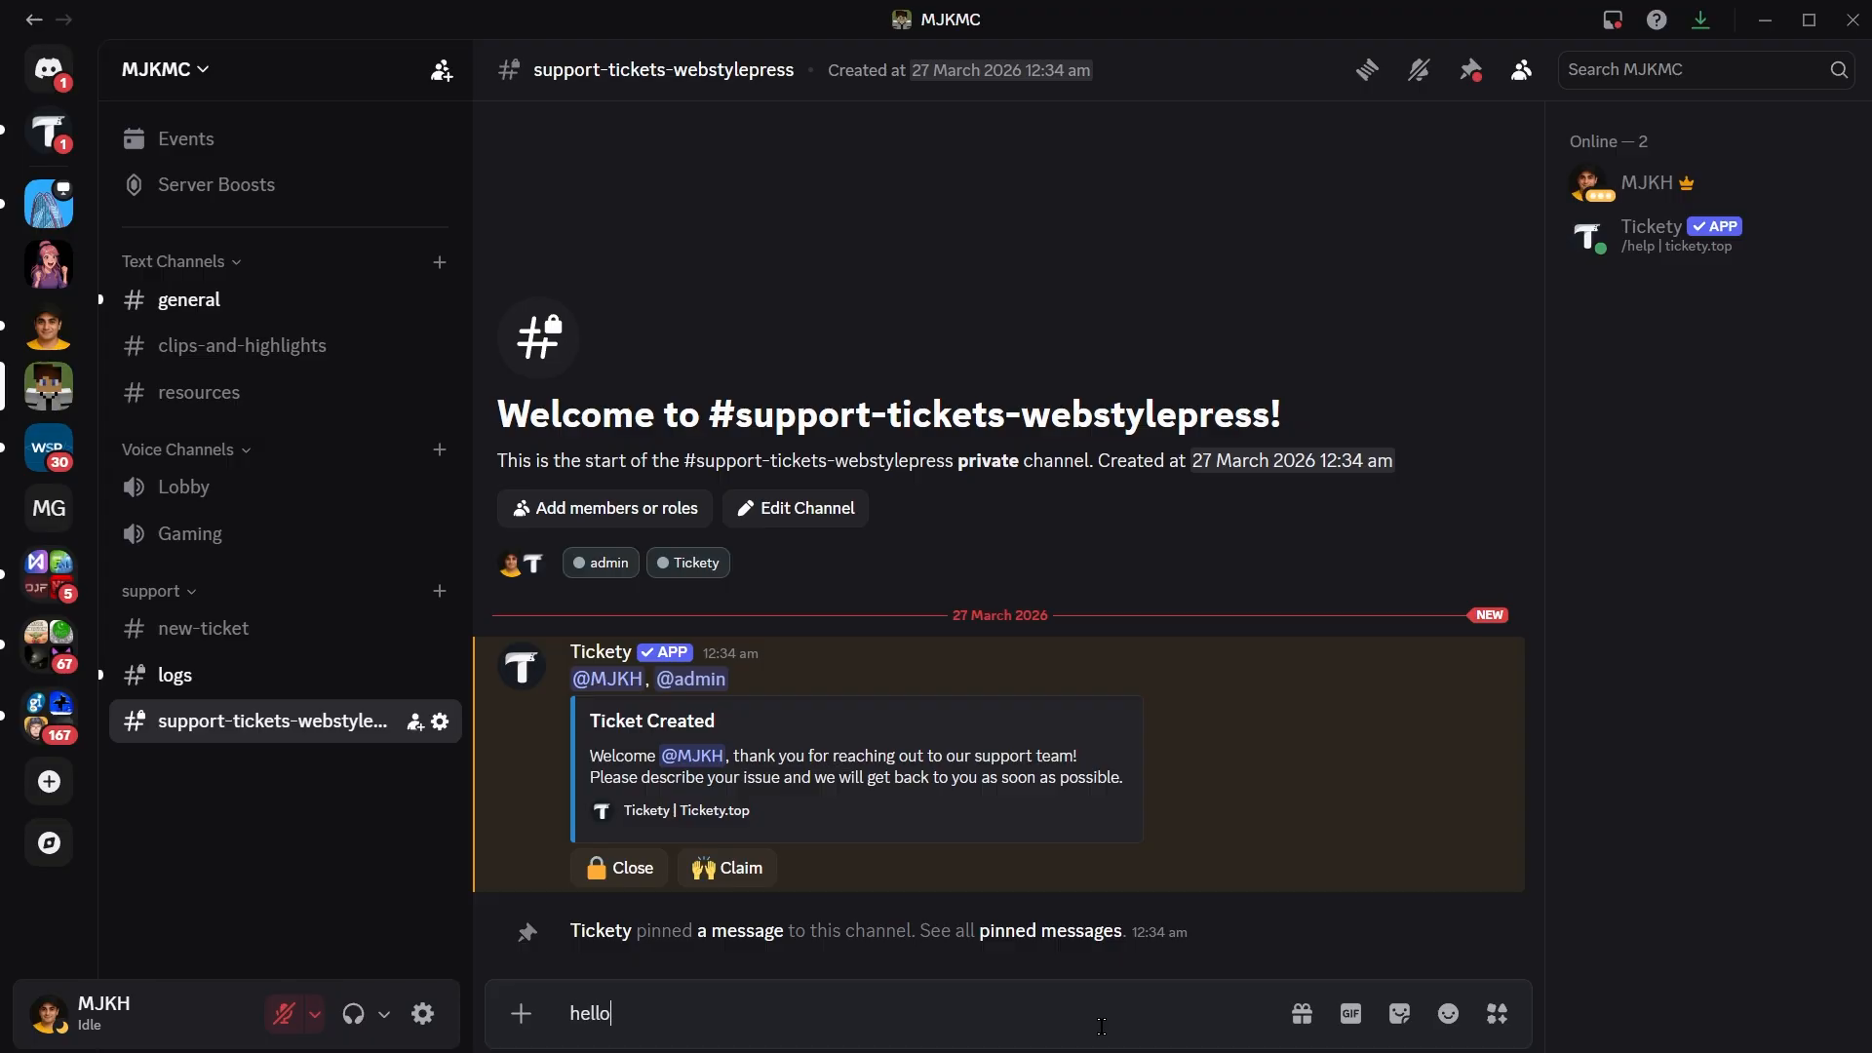
{"action": "type", "text": " - how can i join multiplayer smp"}
{"action": "key", "text": "Return"}
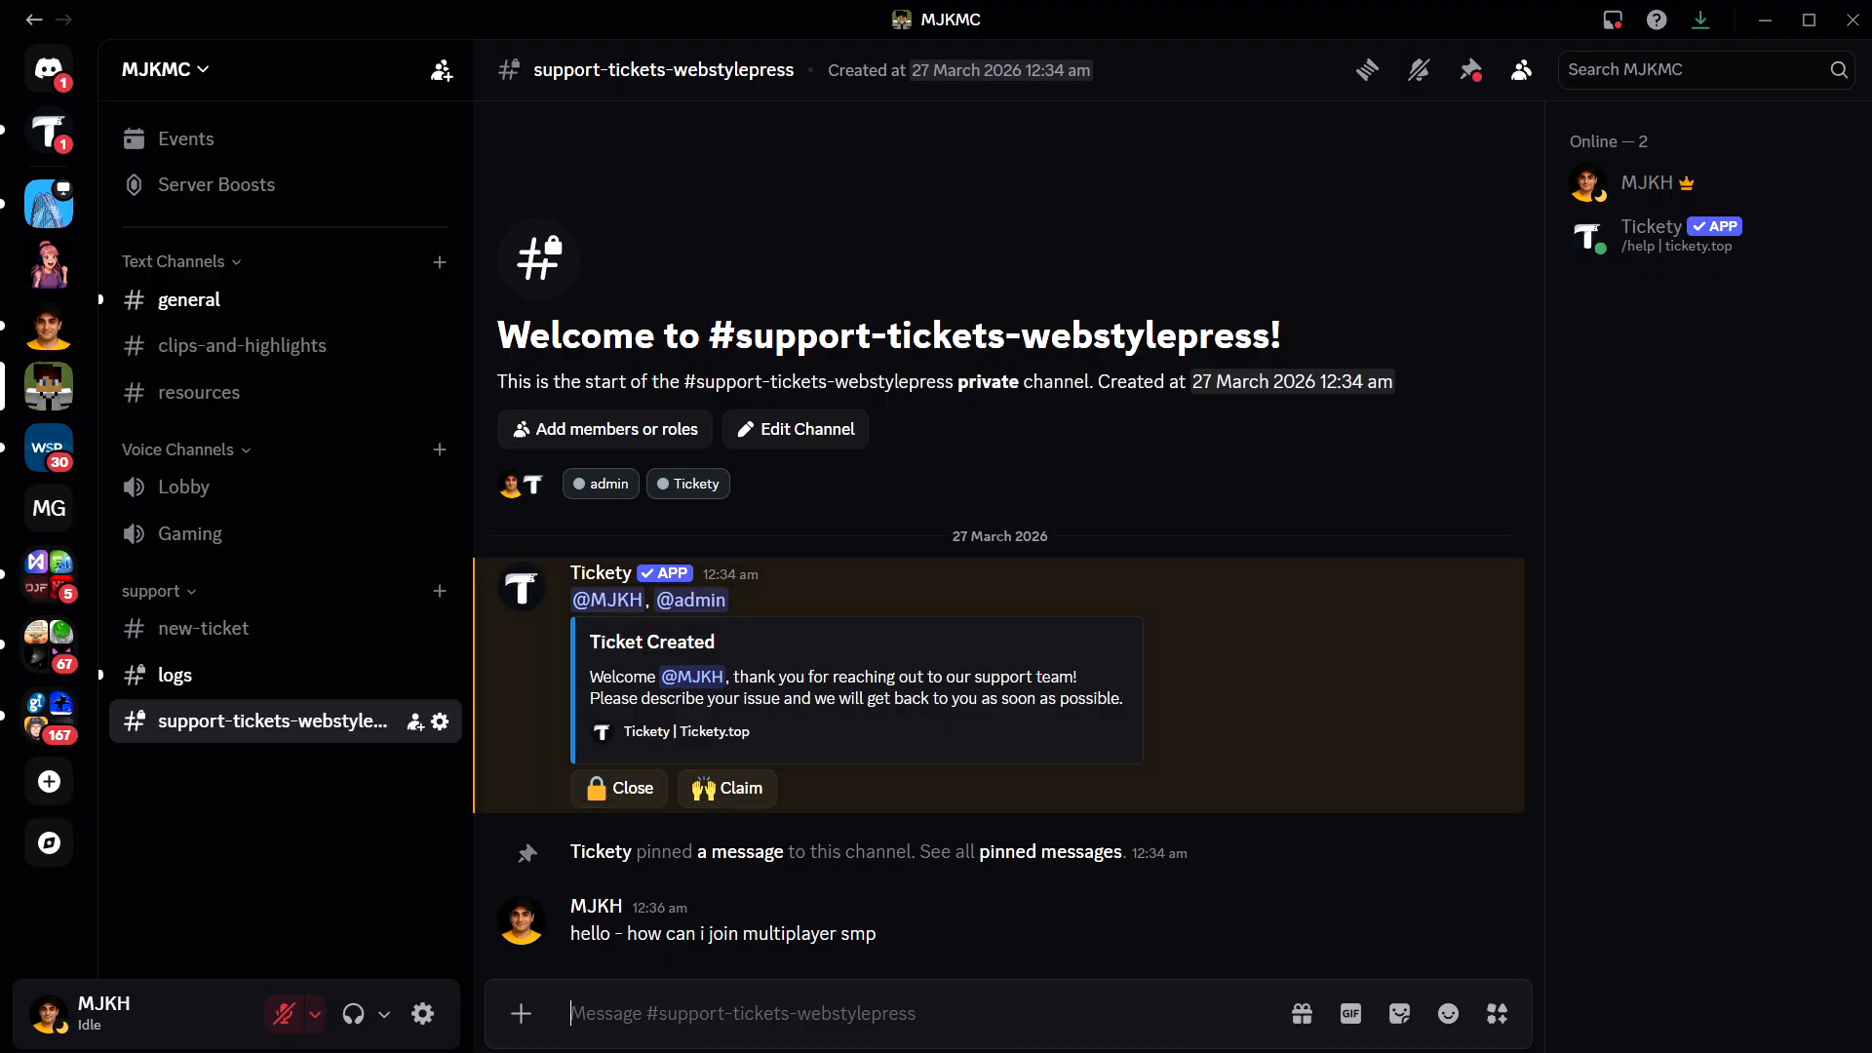
- Switch to the Tickety dashboard, examine the open ticket's details in Ticket Management, and return to the ticket panels list
{"action": "key", "text": "alt+Tab"}
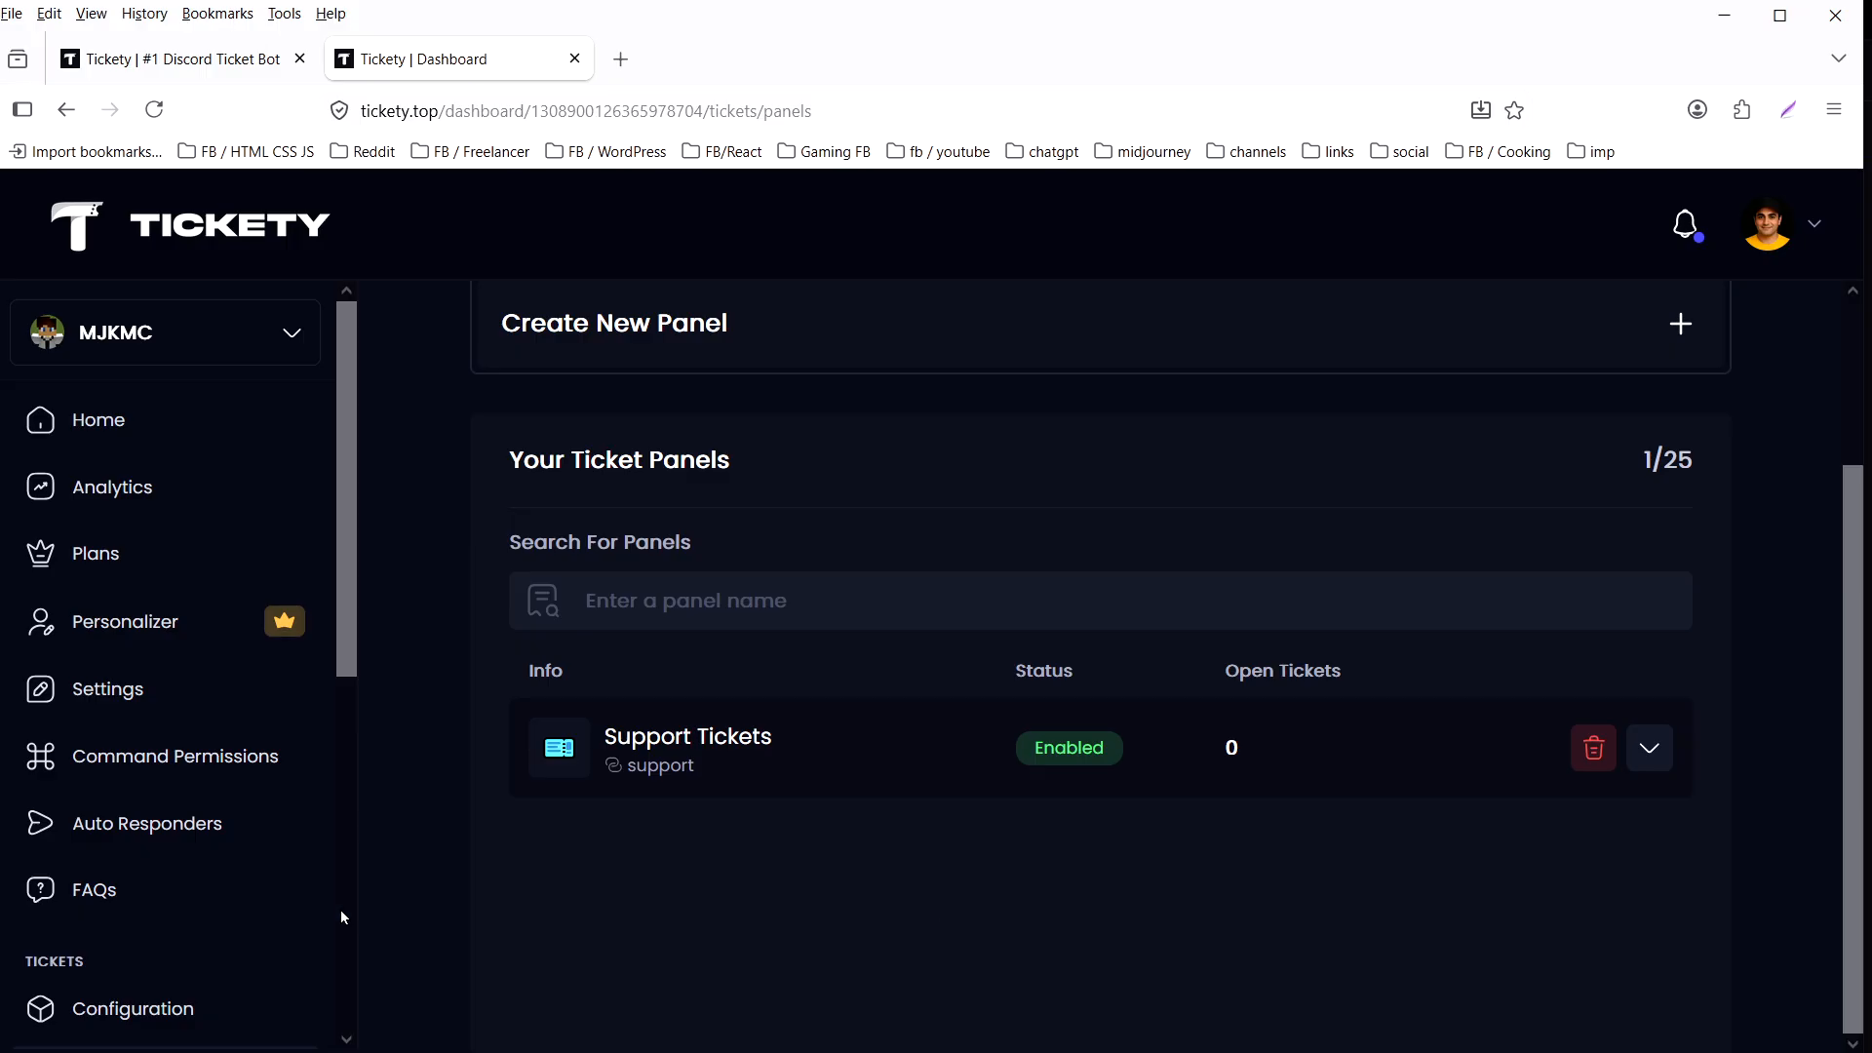
{"action": "left_click", "coordinate": [772, 735]}
{"action": "scroll", "coordinate": [146, 634], "scroll_direction": "down", "scroll_amount": 5}
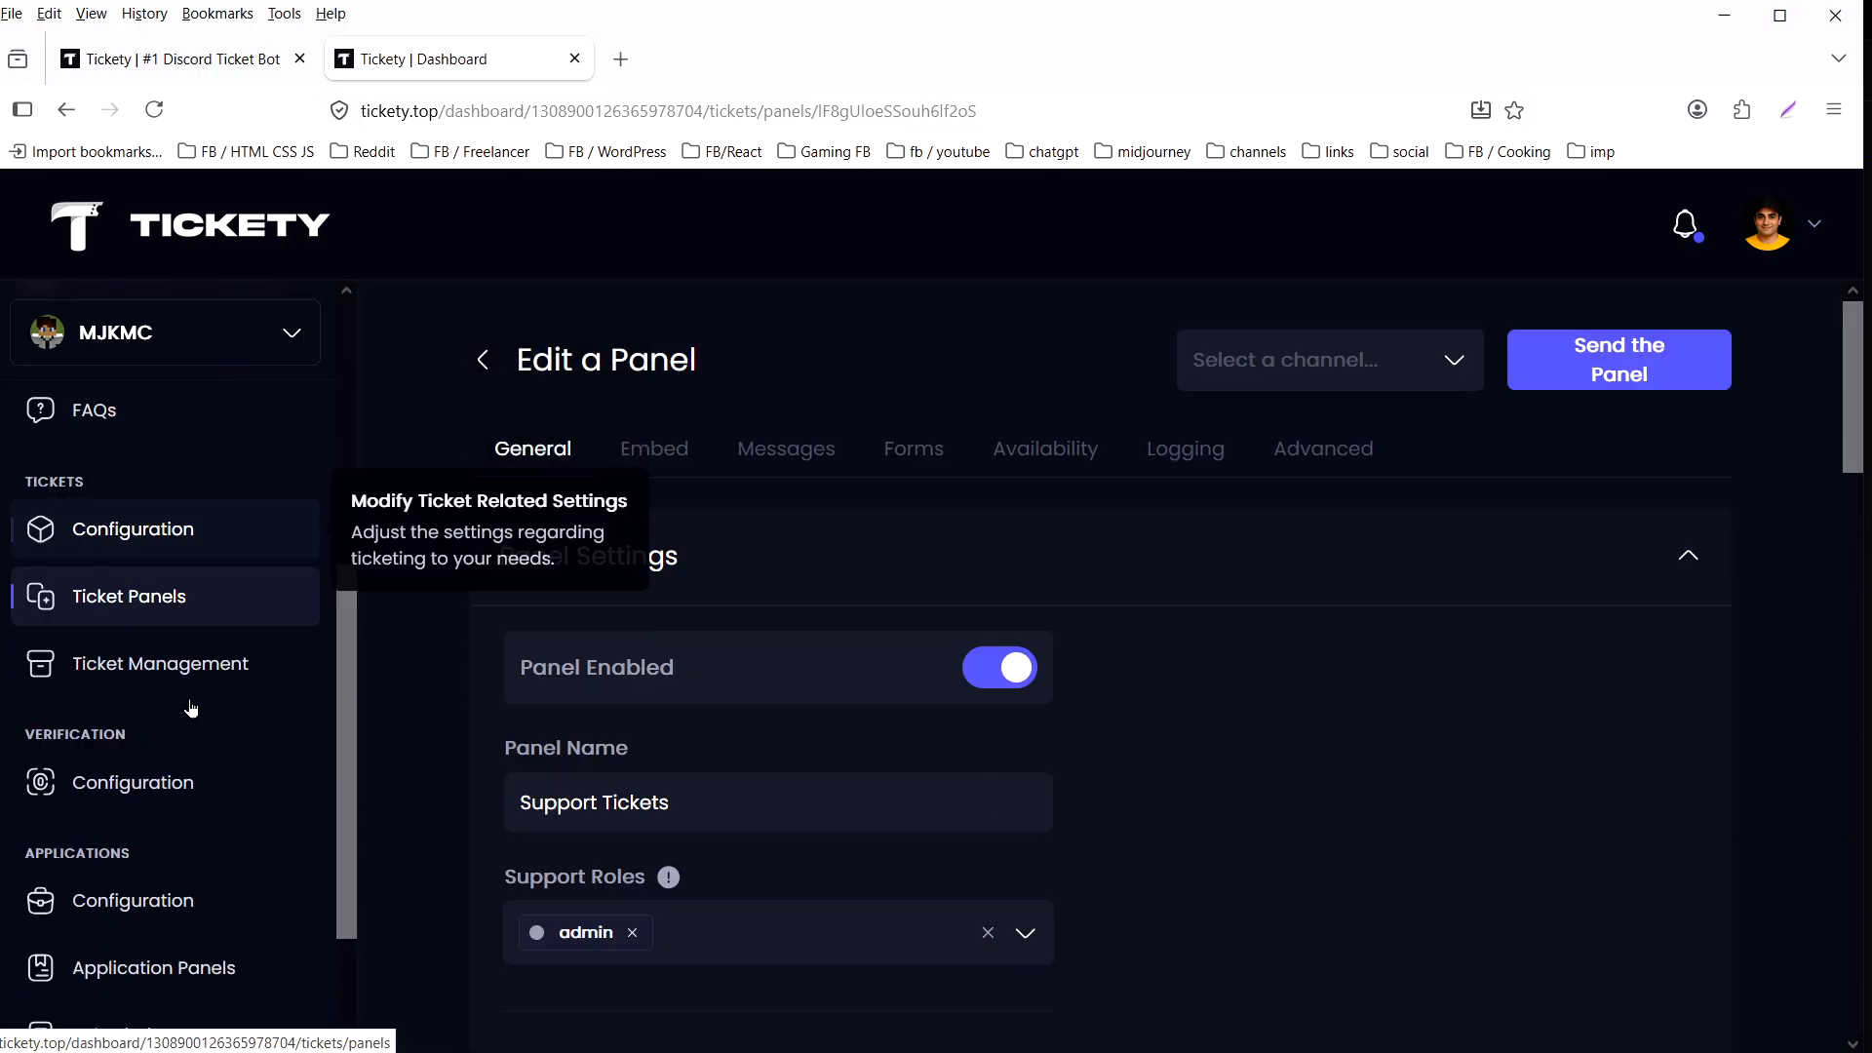
{"action": "left_click", "coordinate": [185, 662]}
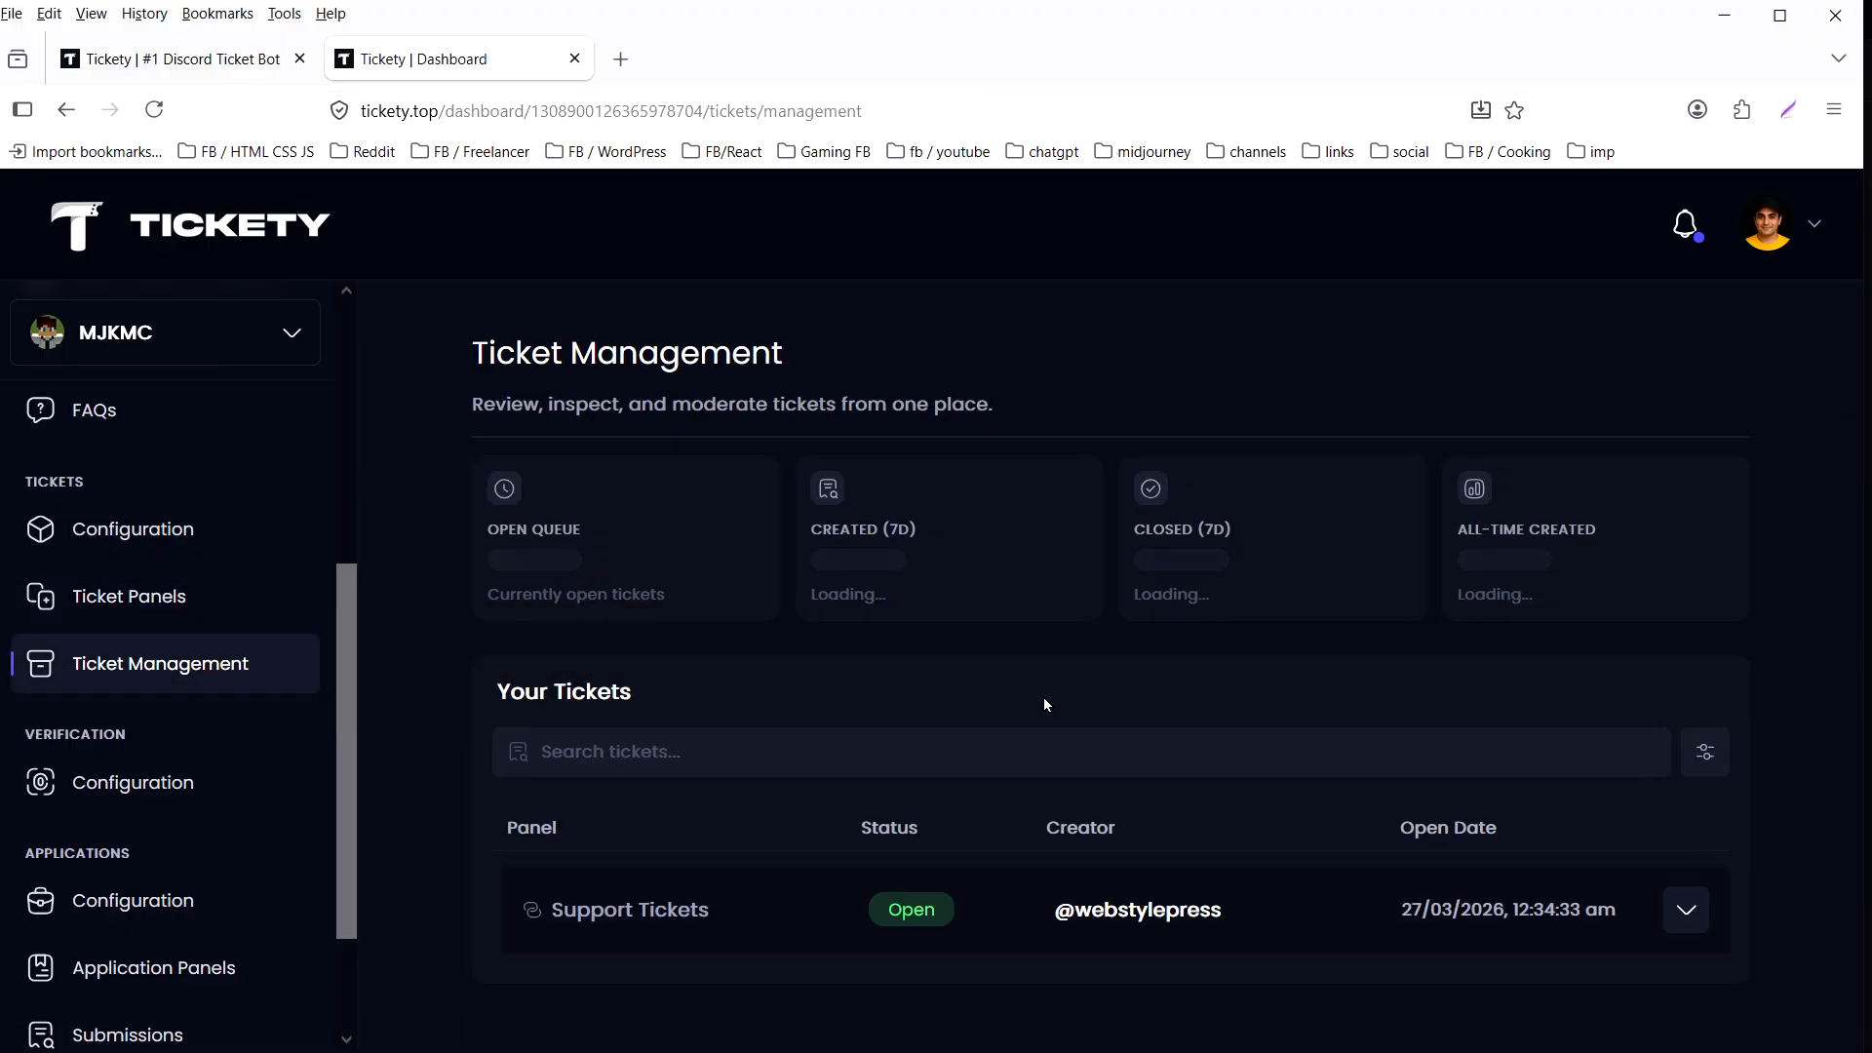
{"action": "left_click", "coordinate": [659, 907]}
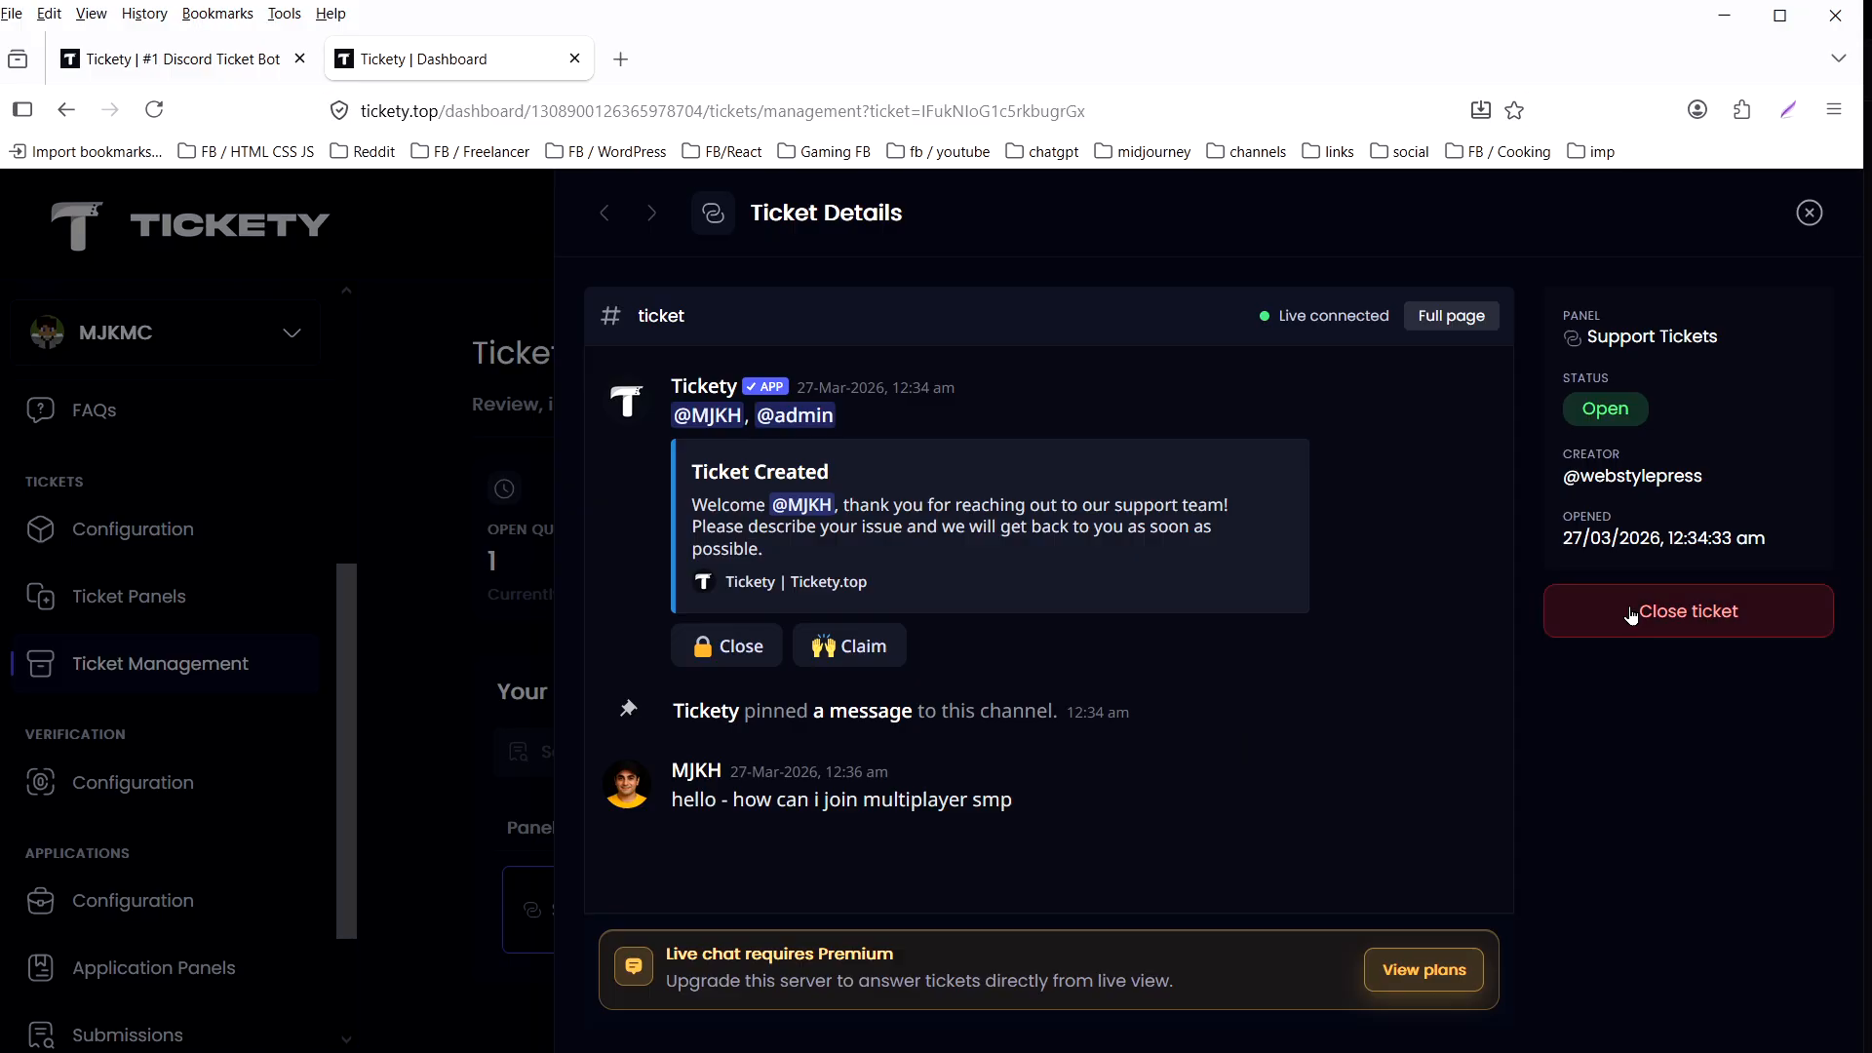
{"action": "left_click", "coordinate": [1811, 216]}
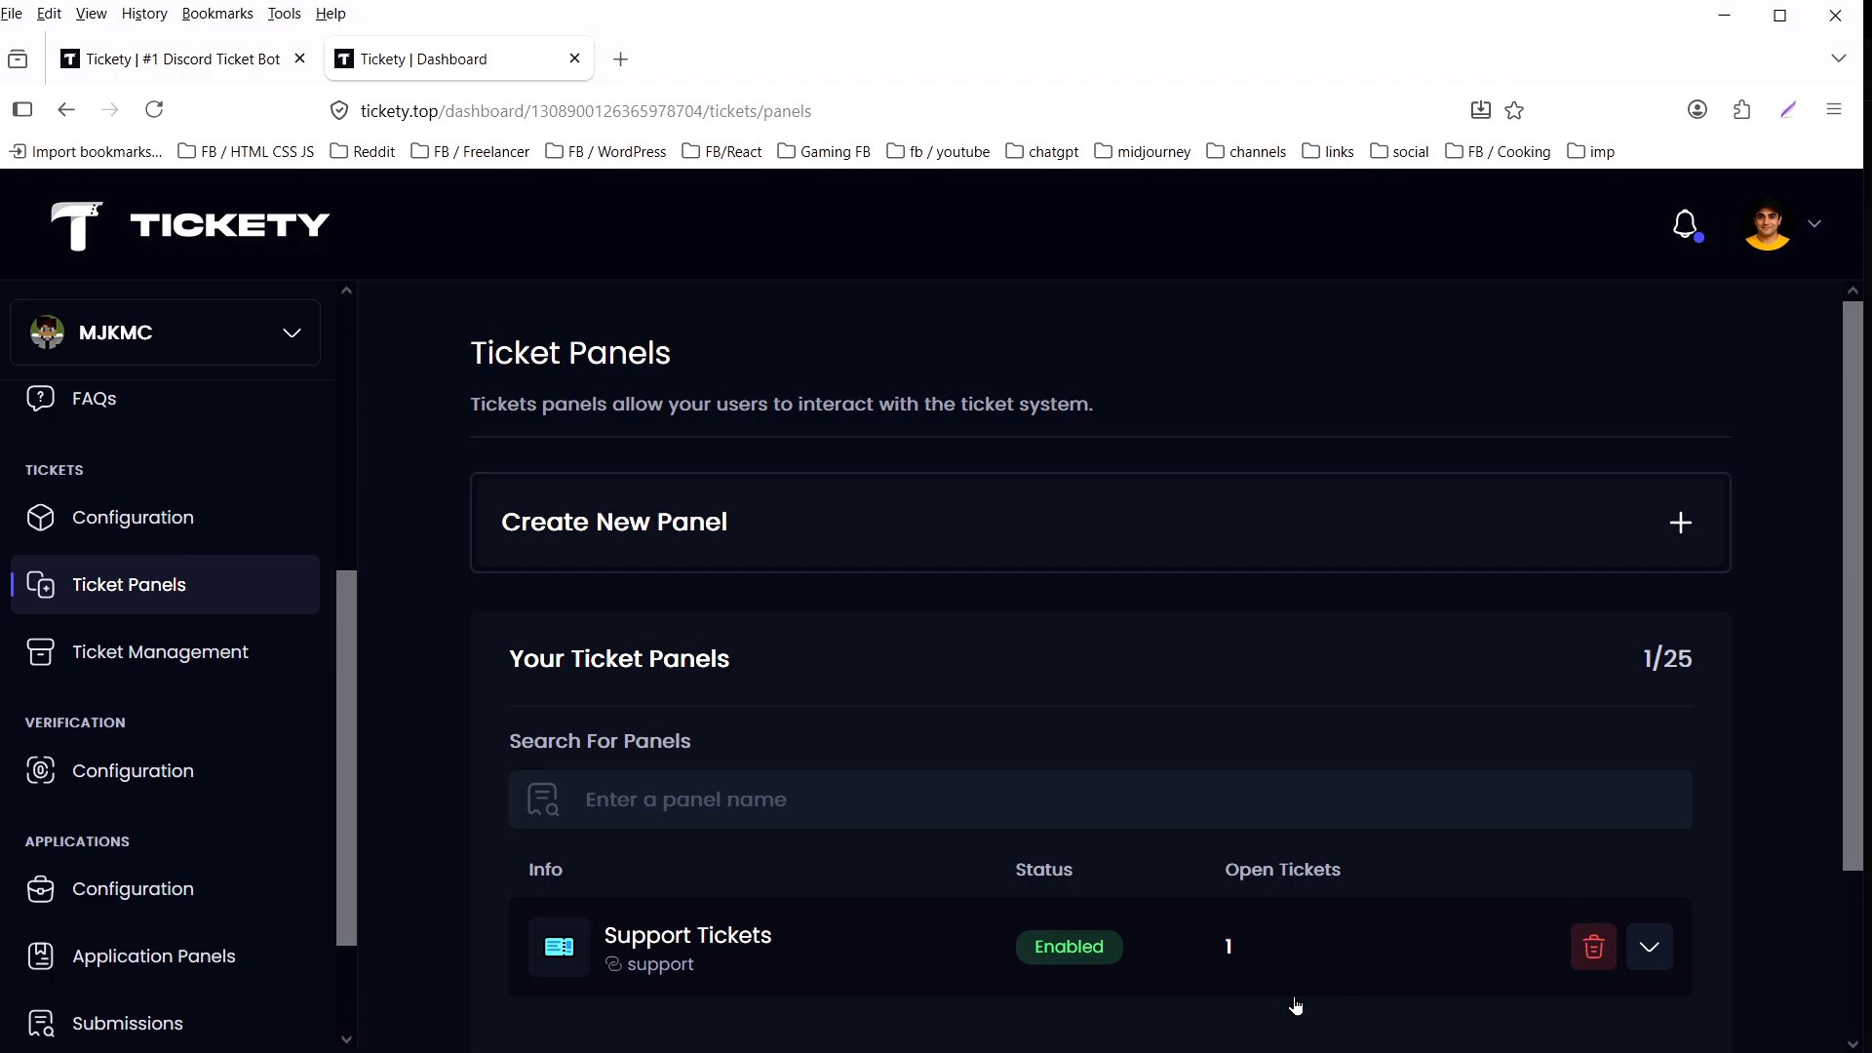
- Switch back to Discord and close the test ticket without giving a close reason
{"action": "key", "text": "alt+Tab"}
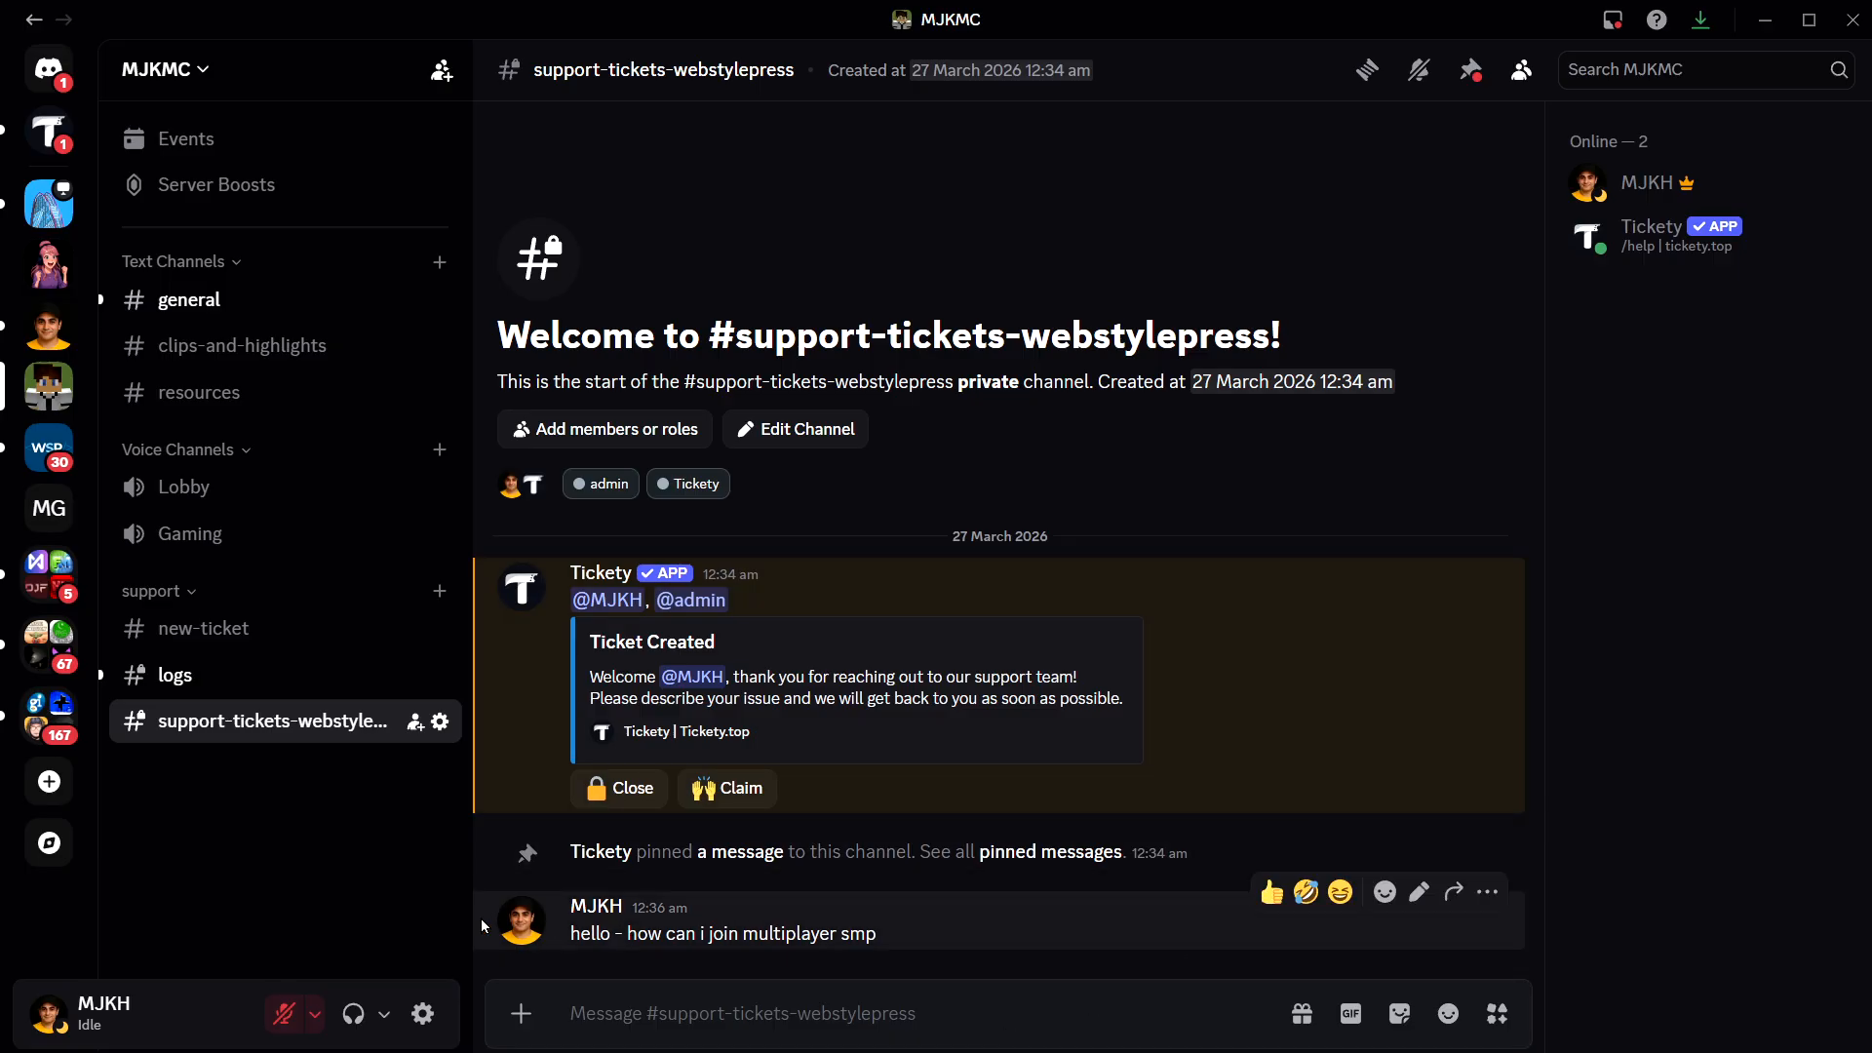
{"action": "left_click", "coordinate": [634, 790]}
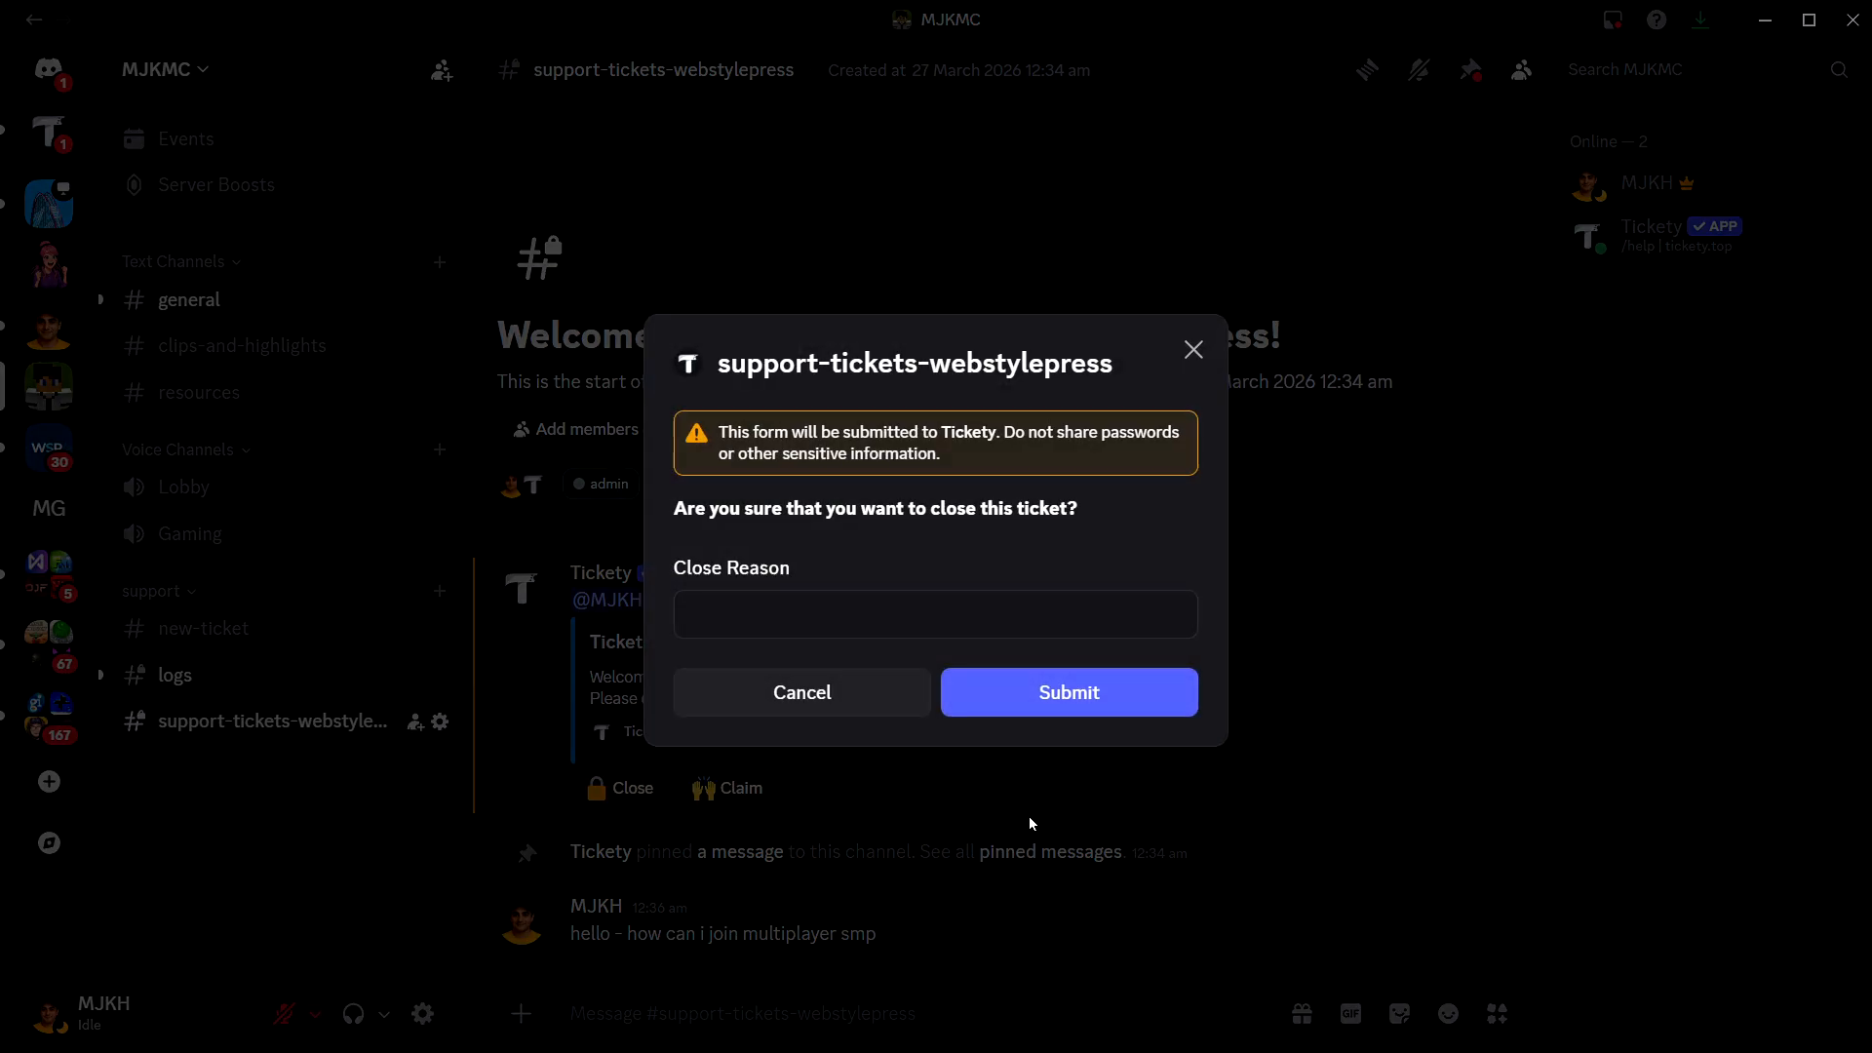
{"action": "left_click", "coordinate": [1074, 703]}
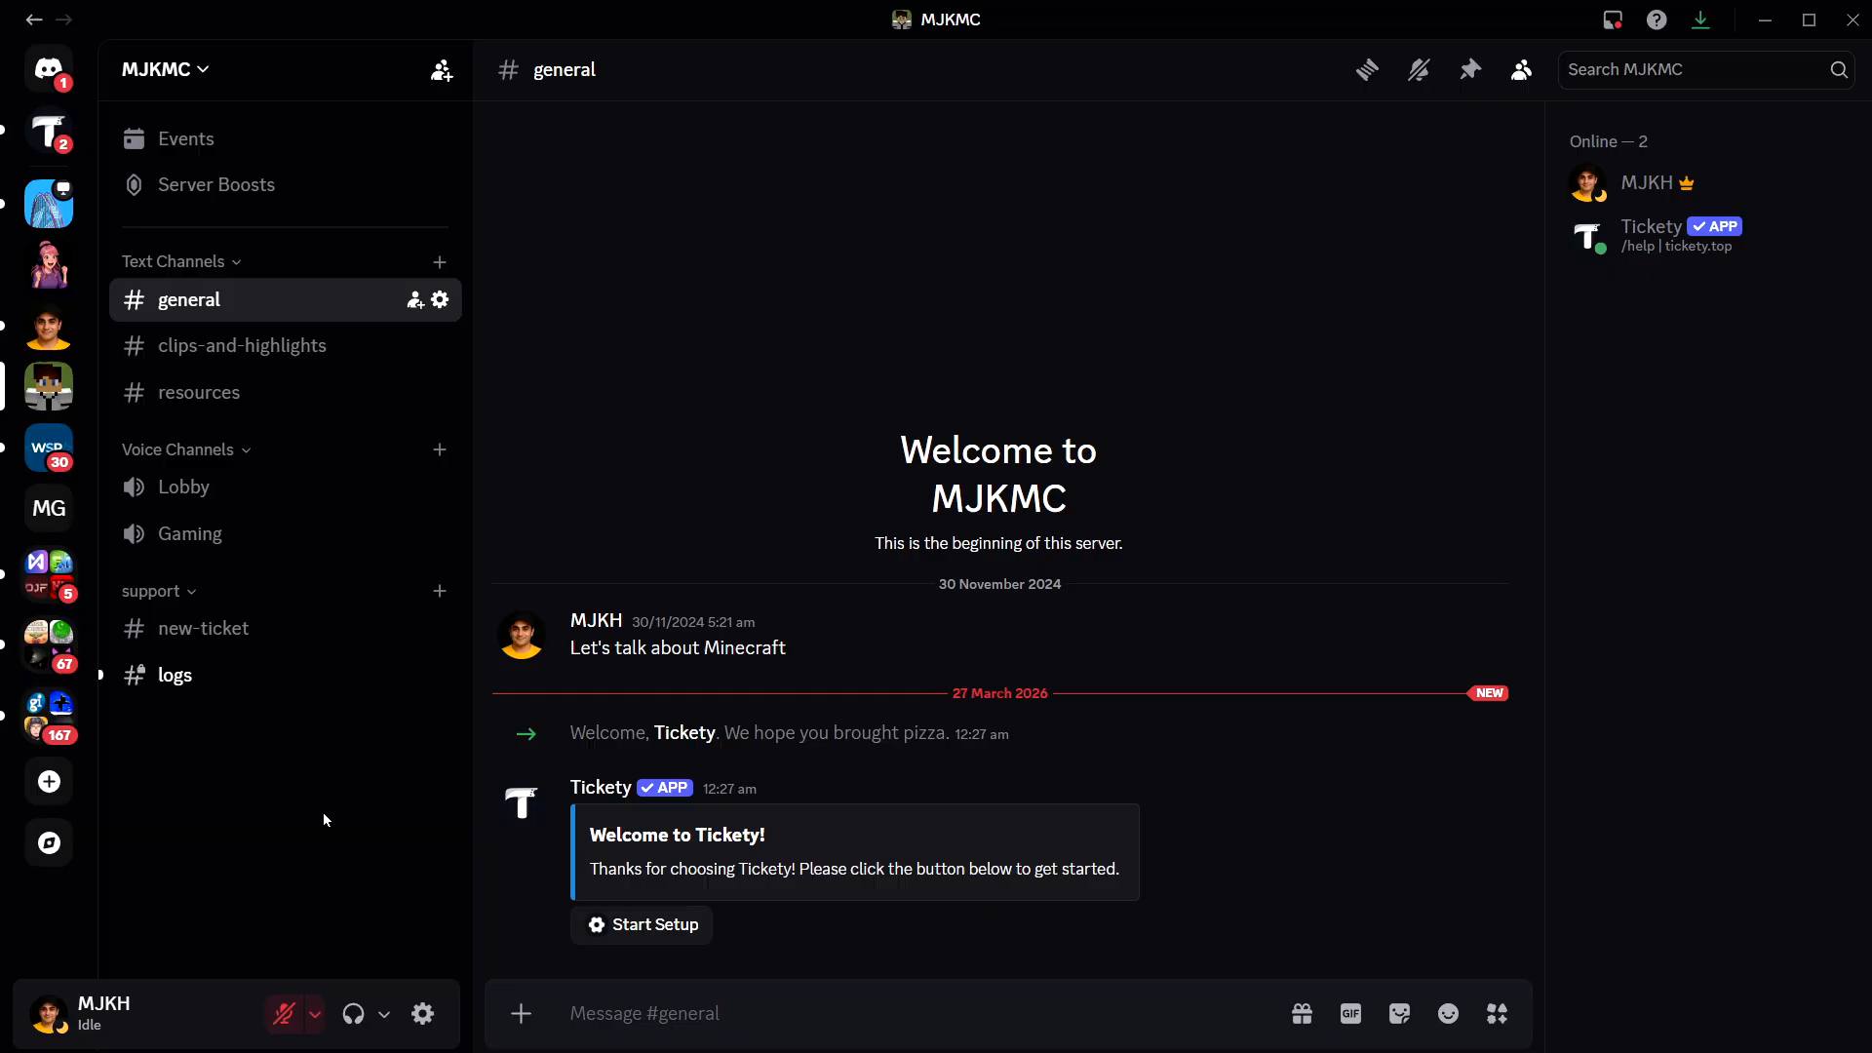
- Check the dashboard's ticket panels list, then return to Discord and dismiss the ticket-created message in the new-ticket channel
{"action": "key", "text": "alt+Tab"}
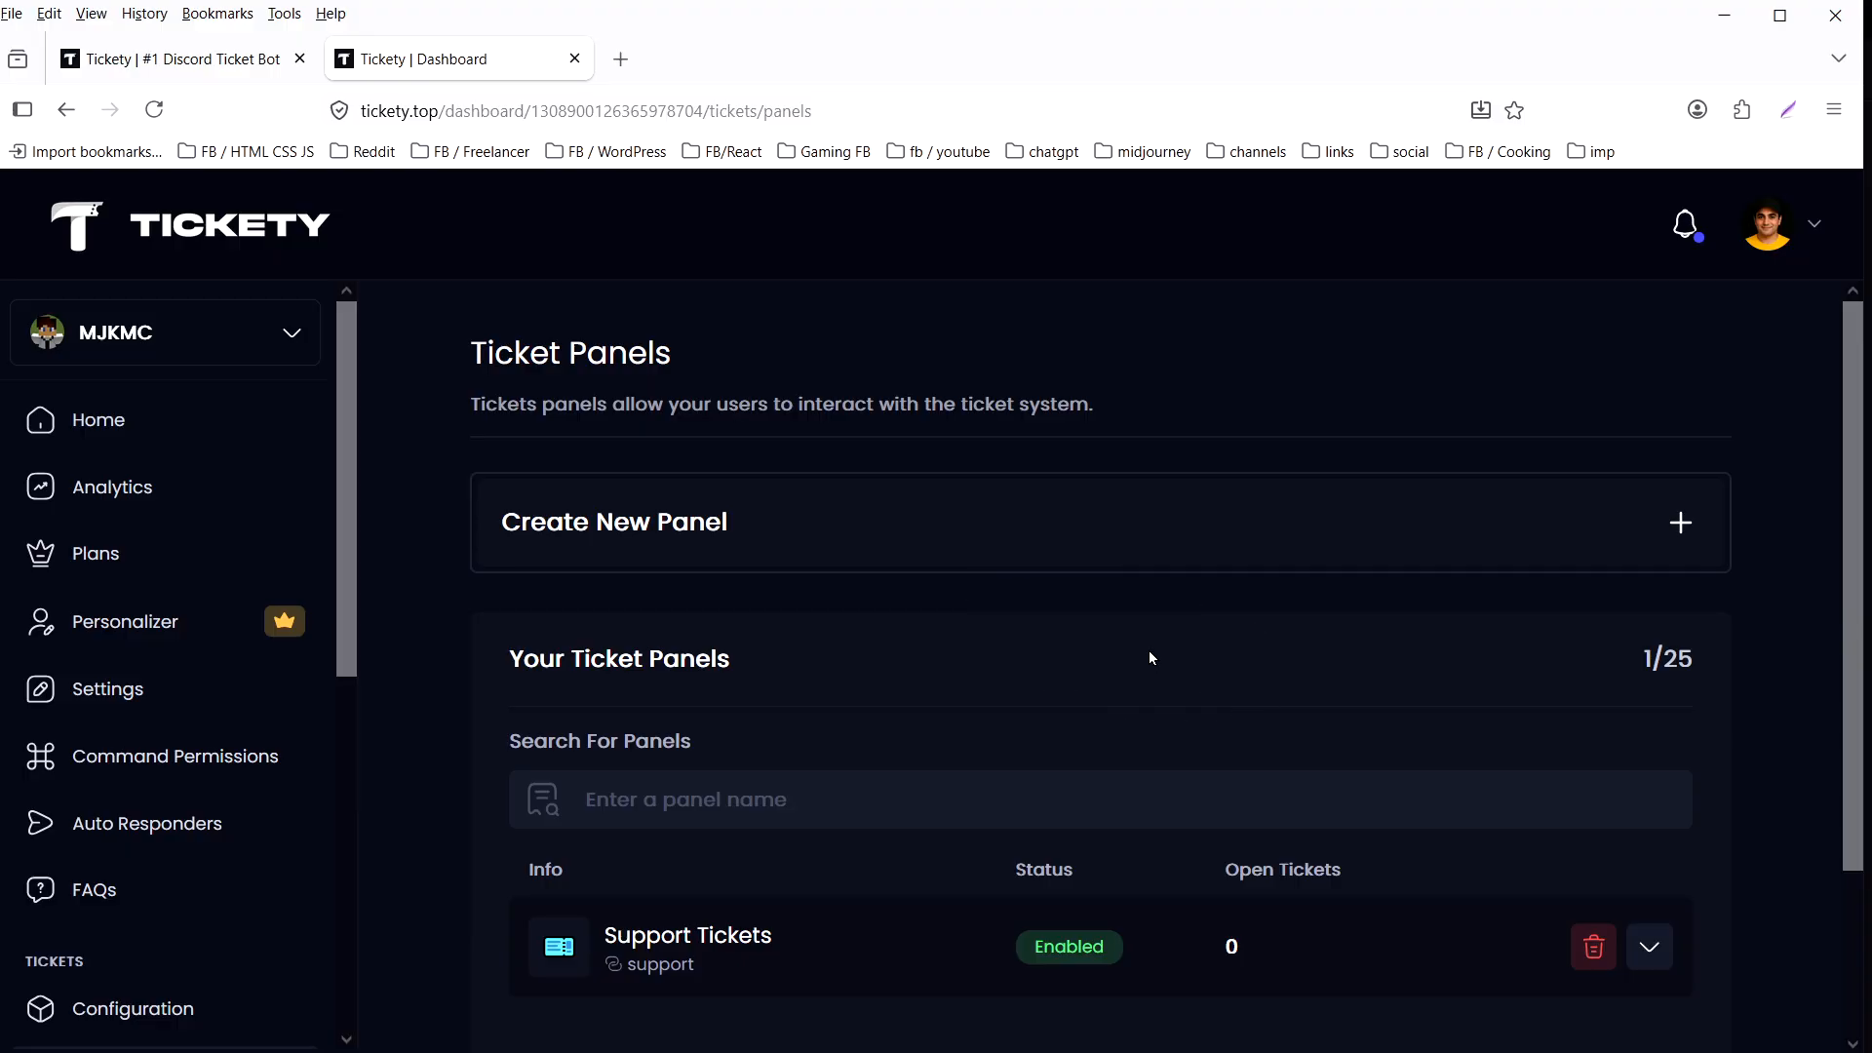
{"action": "key", "text": "alt+Tab"}
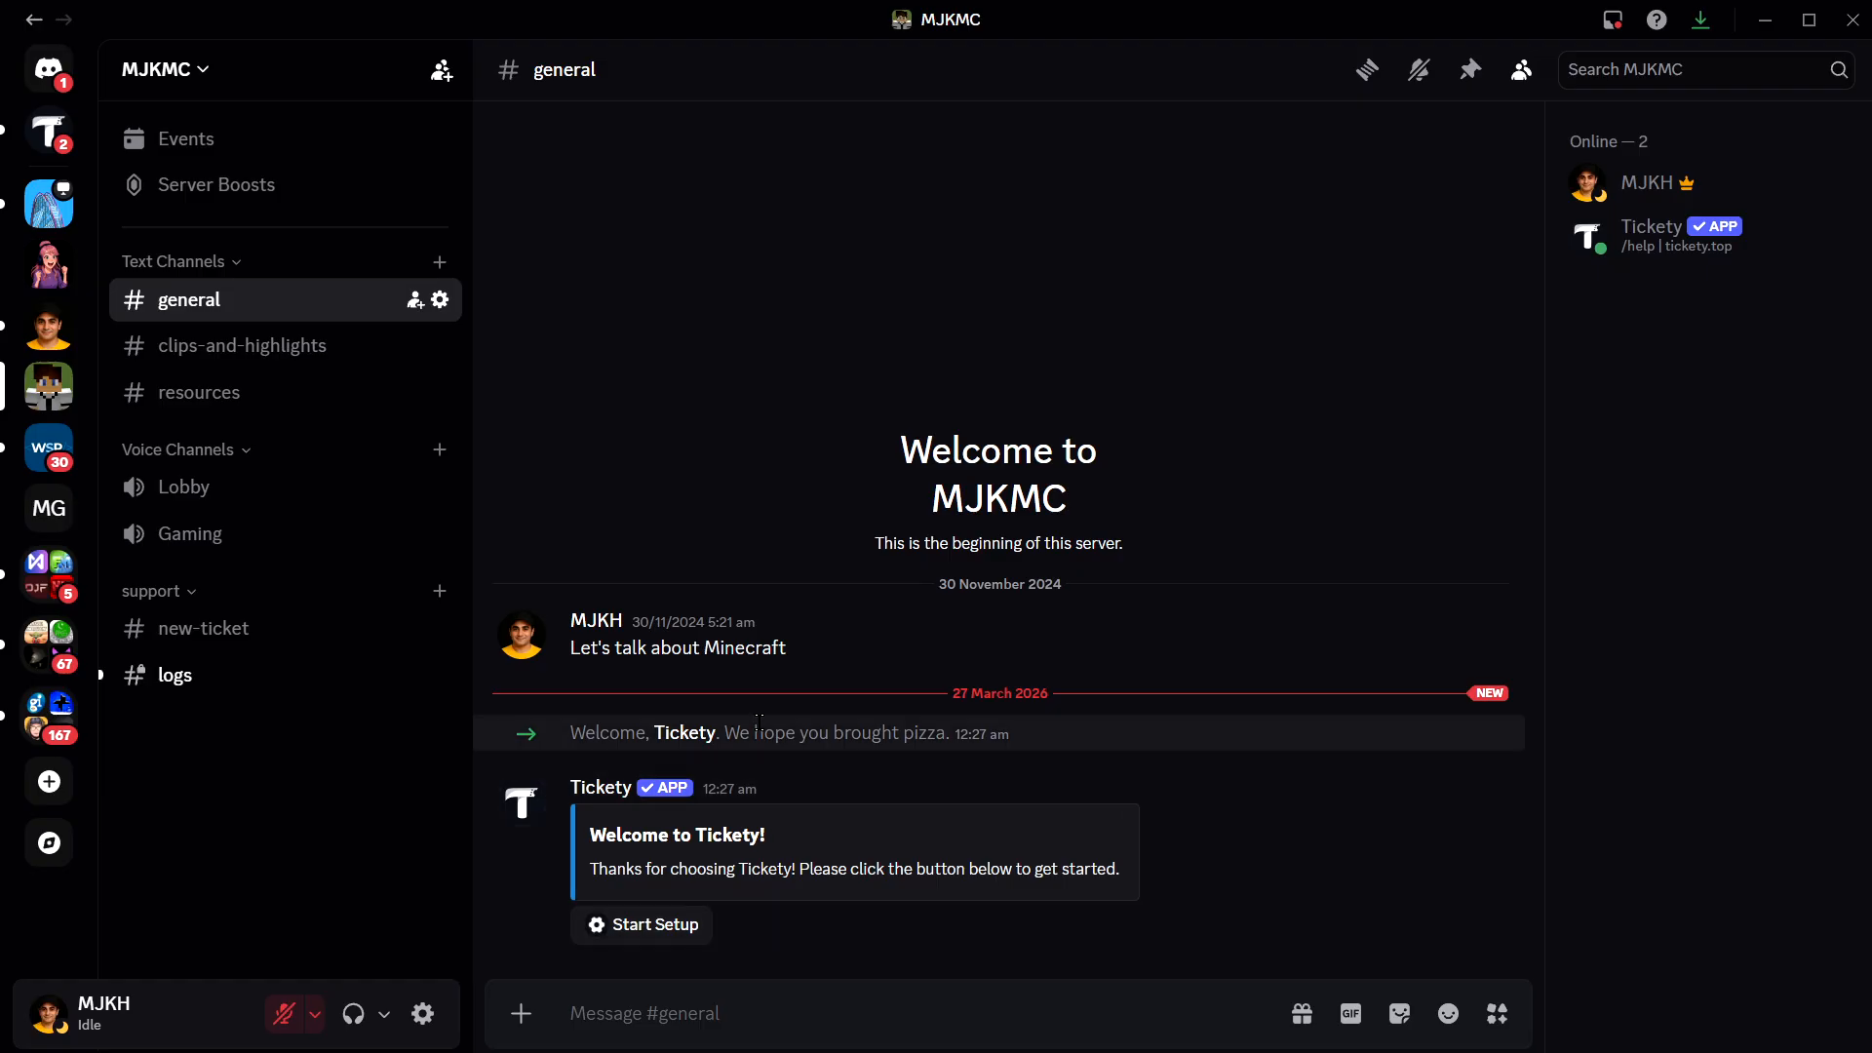
{"action": "left_click", "coordinate": [232, 634]}
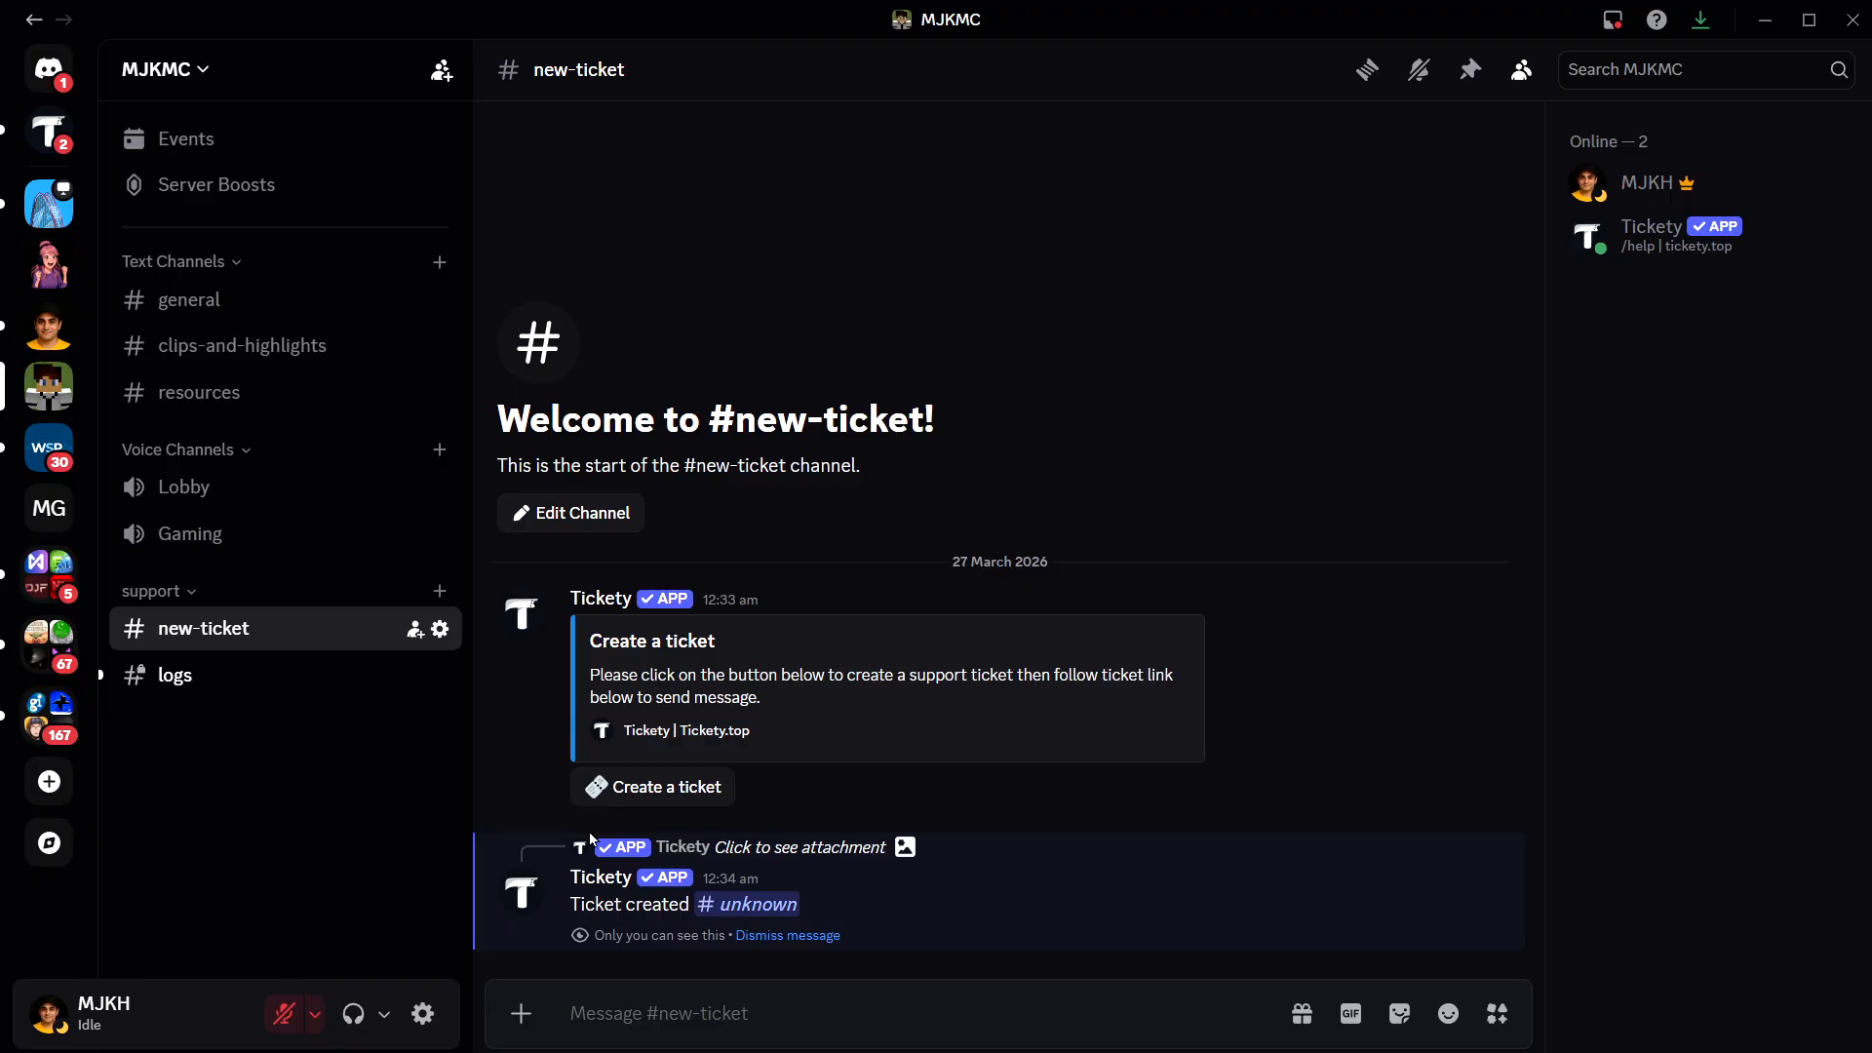
{"action": "left_click", "coordinate": [806, 935]}
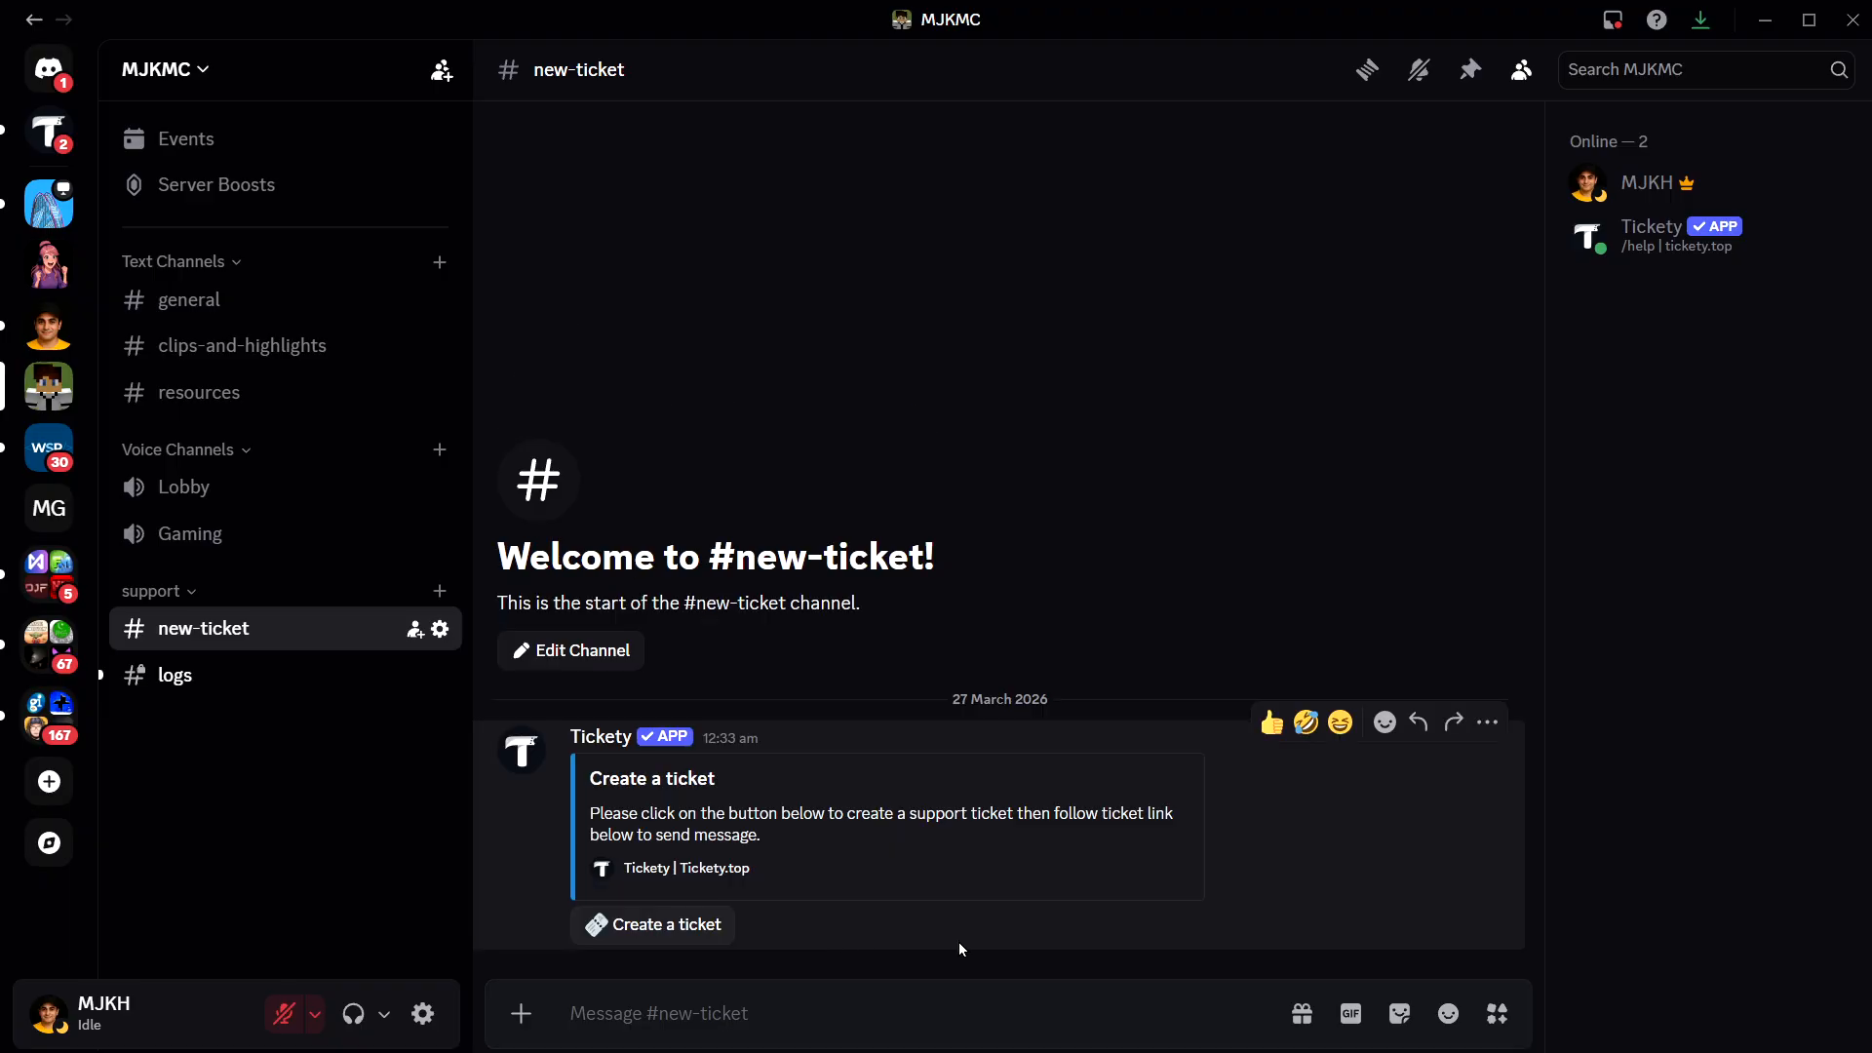